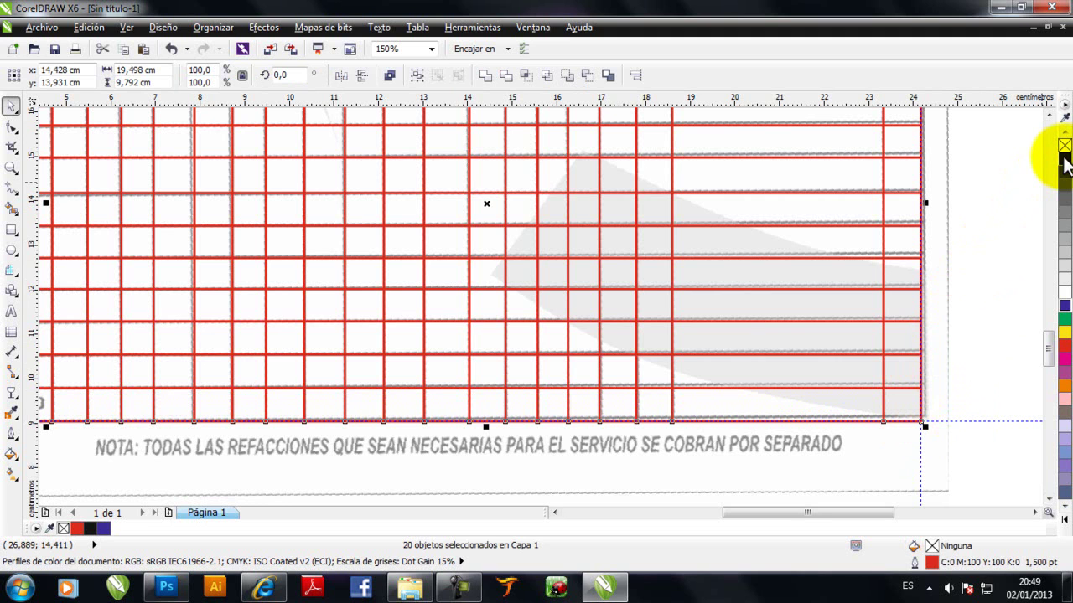
Set the outline colour of the vertical and horizontal grid lines in the REFACCIONES table to black.
{"action": "right_click", "coordinate": [1064, 159]}
{"action": "key", "text": "F3"}
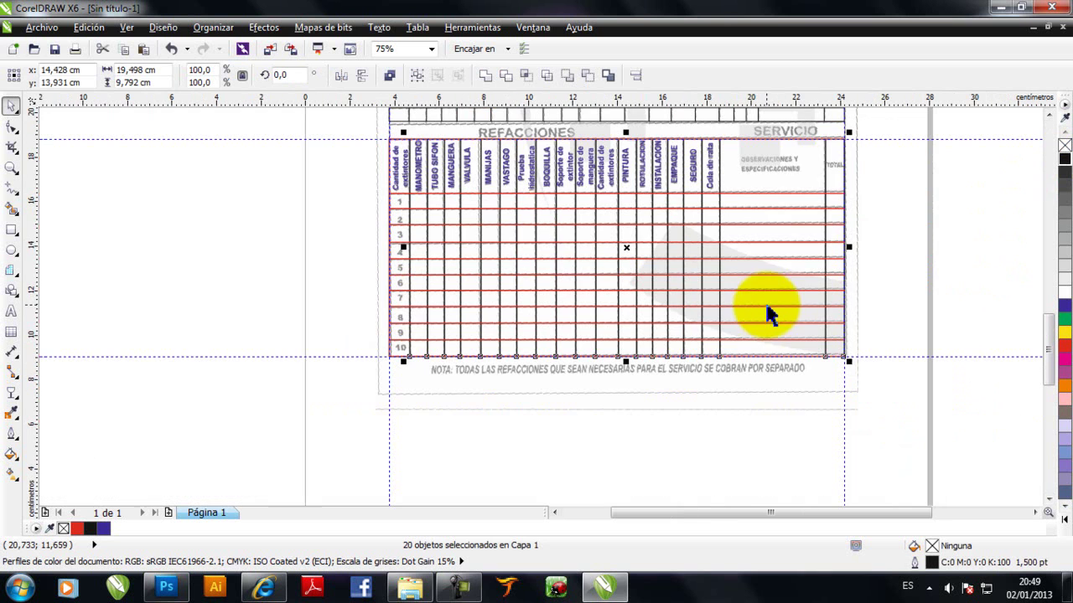
{"action": "left_click", "coordinate": [793, 132]}
{"action": "left_click_drag", "start_coordinate": [793, 134], "coordinate": [817, 375]}
{"action": "right_click", "coordinate": [1064, 161]}
{"action": "left_click", "coordinate": [322, 180]}
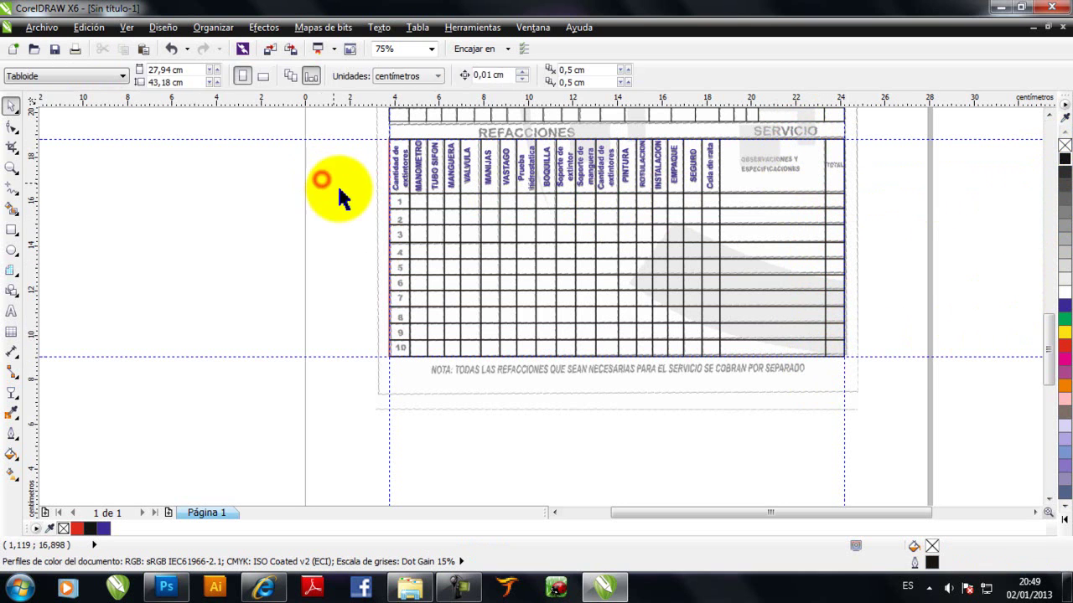
Set the outline colour of the REFACCIONES table's left border line to black.
{"action": "scroll", "coordinate": [383, 197], "scroll_direction": "up", "scroll_amount": 2}
{"action": "left_click_drag", "start_coordinate": [388, 201], "coordinate": [412, 218]}
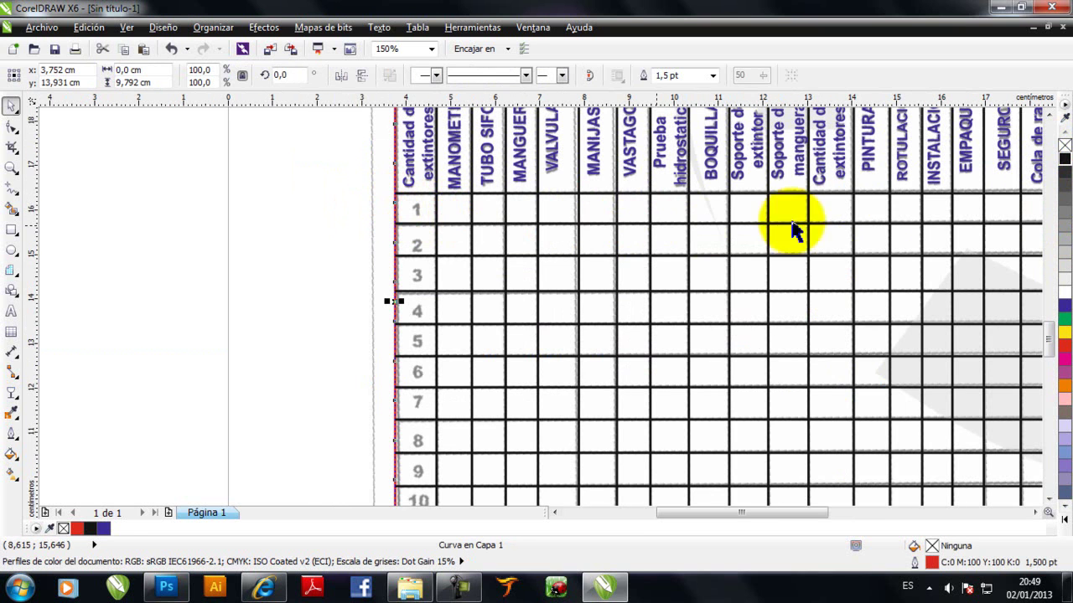
{"action": "right_click", "coordinate": [1064, 159]}
{"action": "scroll", "coordinate": [738, 204], "scroll_direction": "down", "scroll_amount": 2}
{"action": "scroll", "coordinate": [747, 204], "scroll_direction": "up", "scroll_amount": 1}
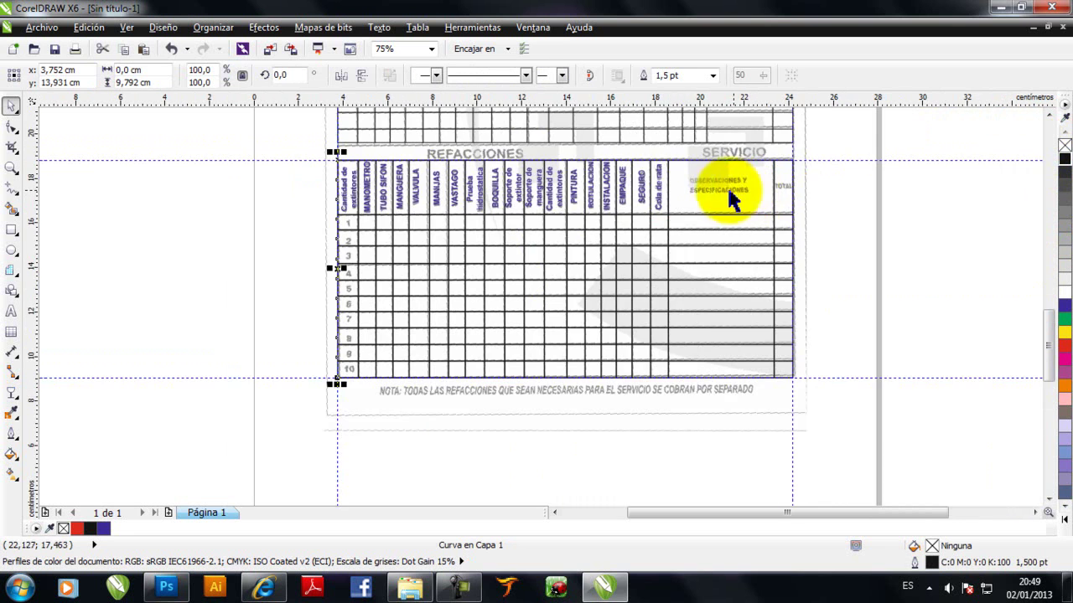
{"action": "scroll", "coordinate": [385, 181], "scroll_direction": "up", "scroll_amount": 1}
{"action": "left_click_drag", "start_coordinate": [245, 173], "coordinate": [300, 188]}
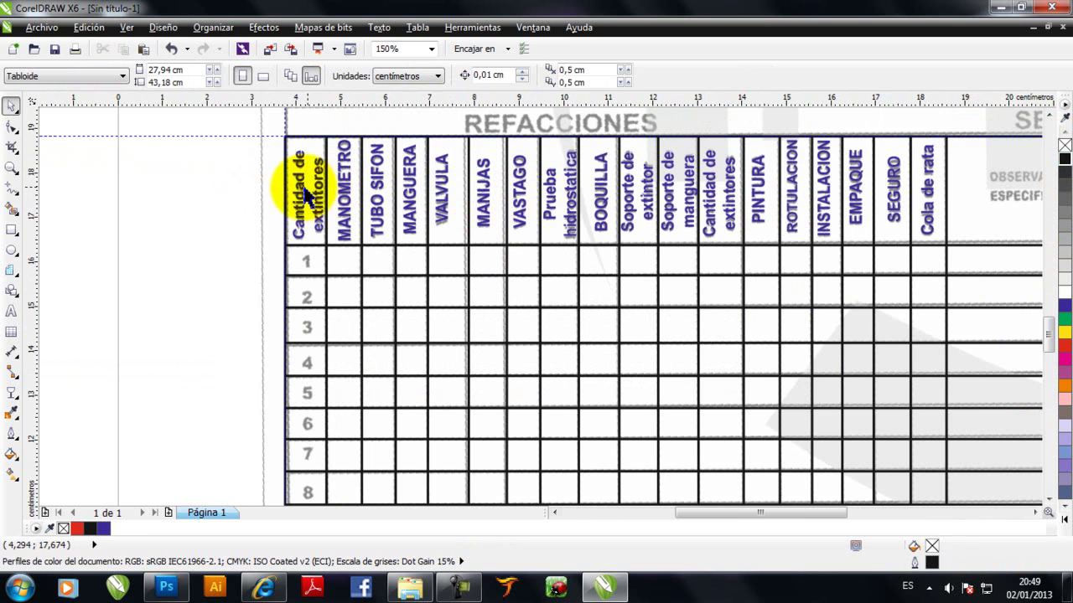
{"action": "left_click", "coordinate": [304, 195]}
{"action": "left_click", "coordinate": [343, 191]}
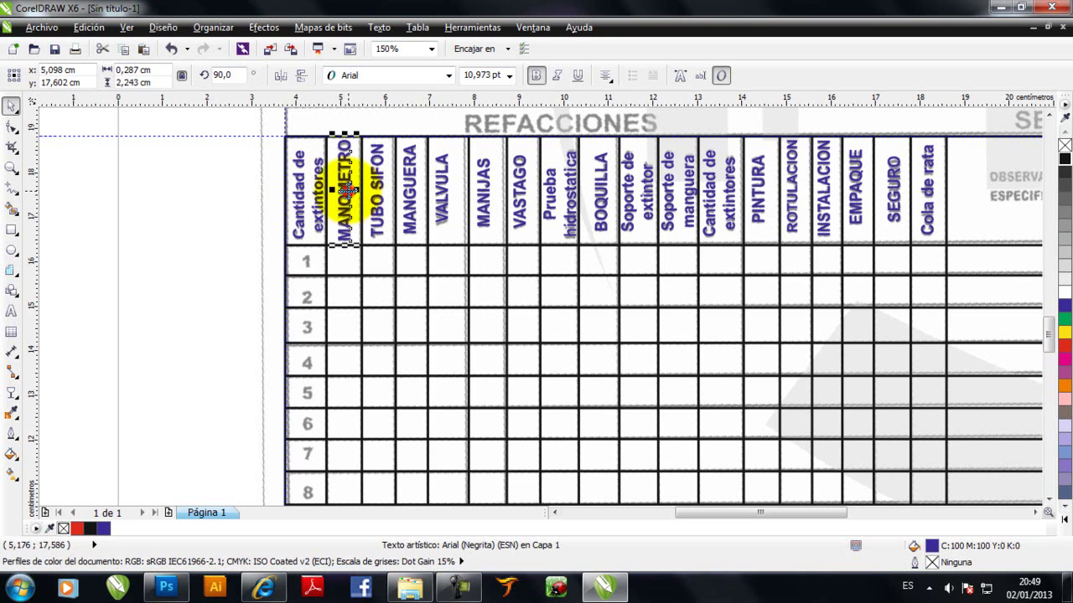
{"action": "left_click", "coordinate": [379, 192]}
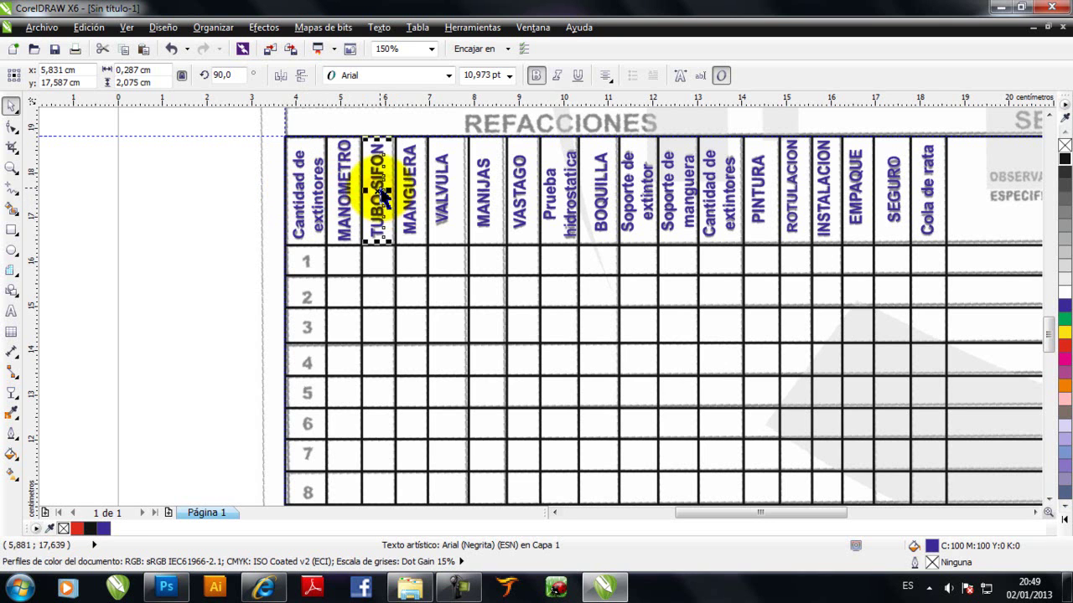
{"action": "left_click", "coordinate": [236, 203]}
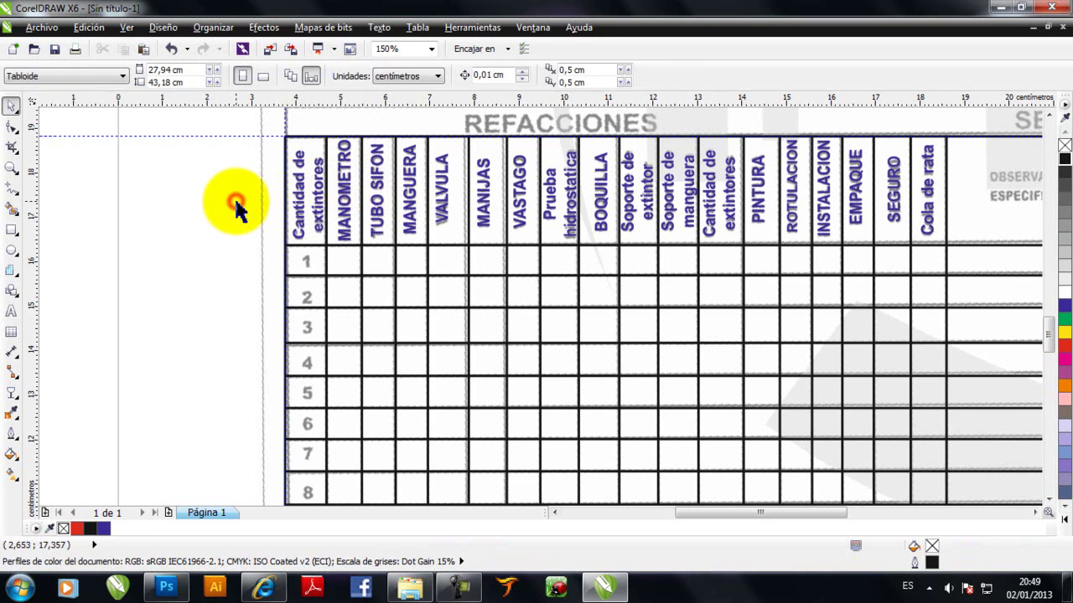
Start a new object search and limit the object type to artistic text (Texto artístico).
{"action": "left_click", "coordinate": [84, 26]}
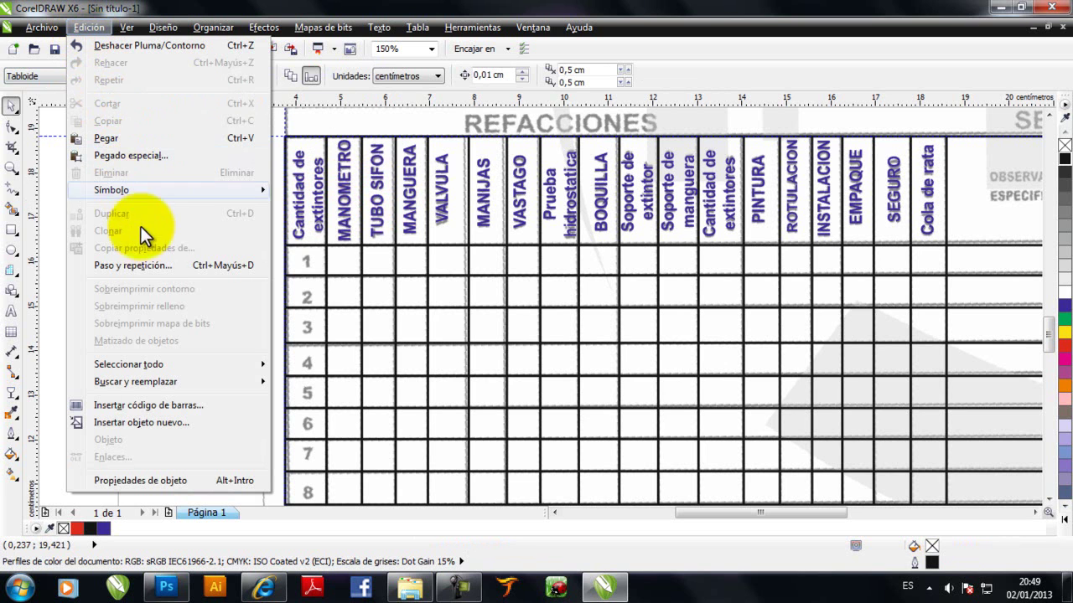
{"action": "mouse_move", "coordinate": [113, 382]}
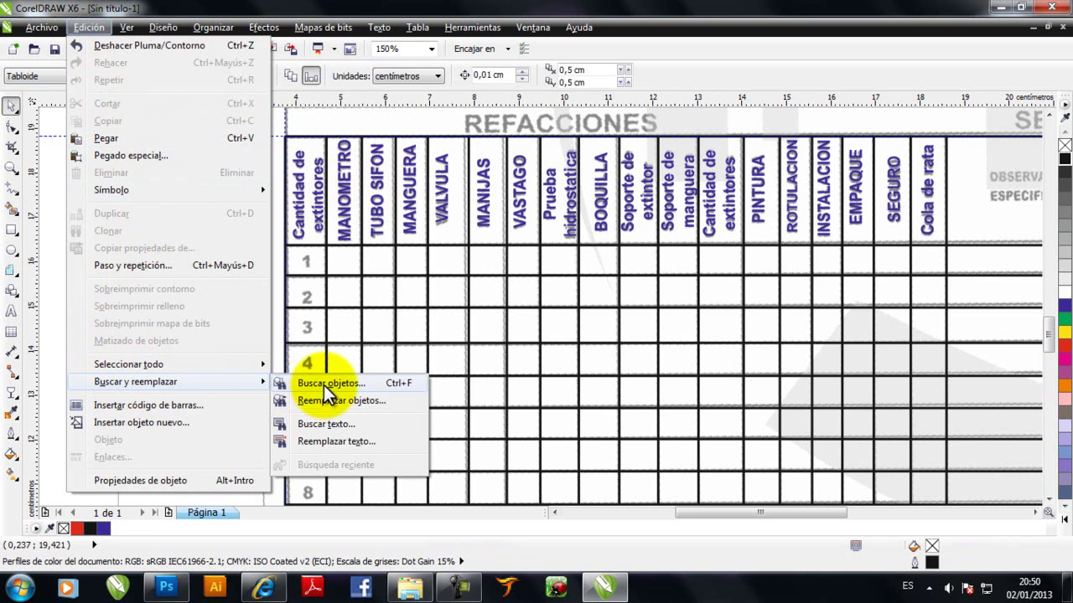
{"action": "left_click", "coordinate": [398, 384]}
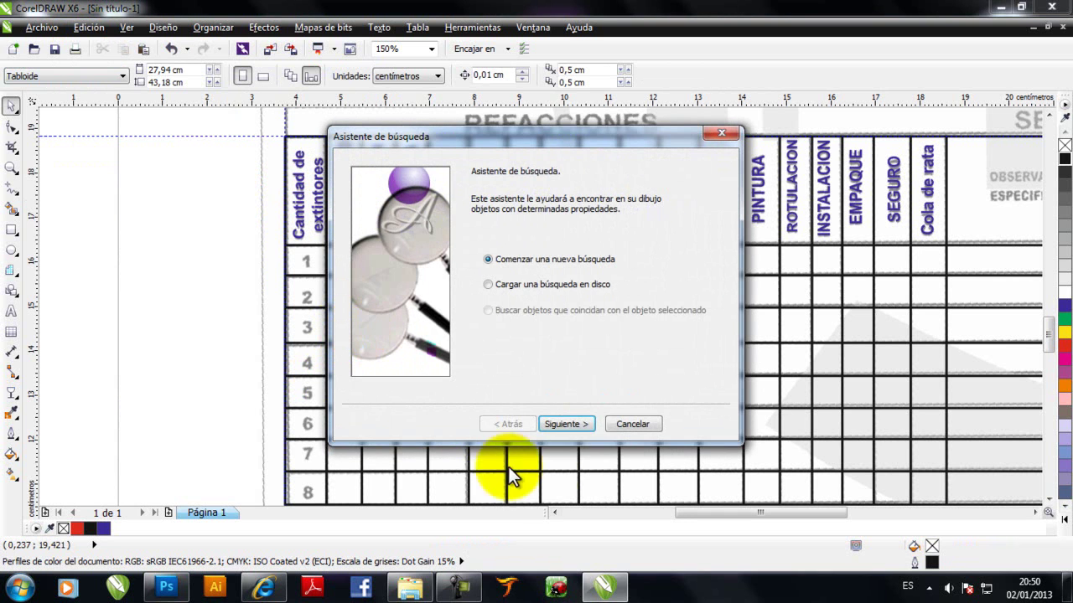
{"action": "left_click", "coordinate": [576, 422]}
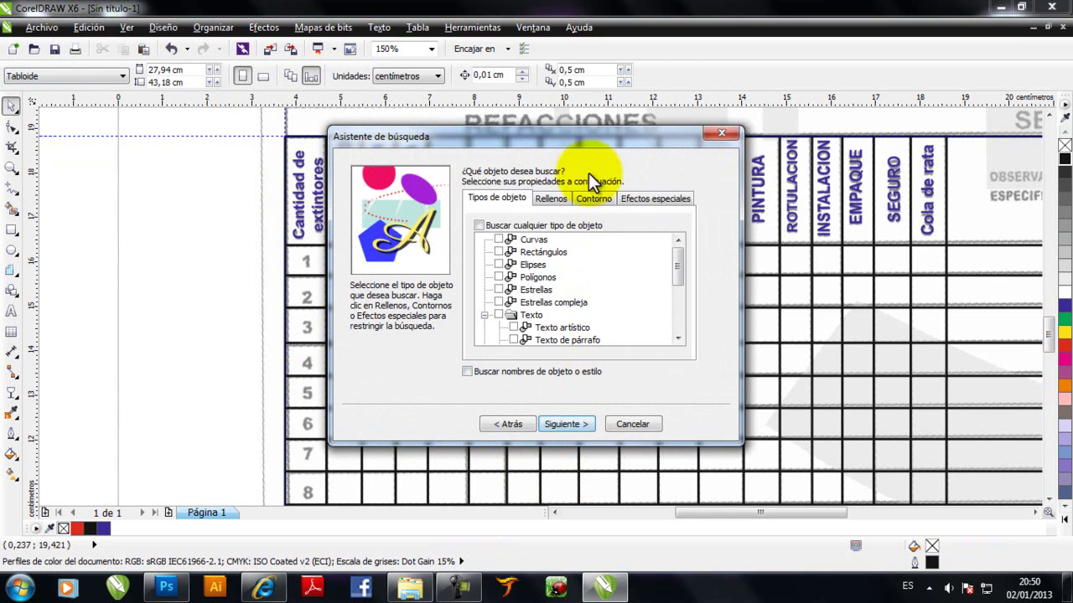
{"action": "left_click_drag", "start_coordinate": [601, 138], "coordinate": [738, 106]}
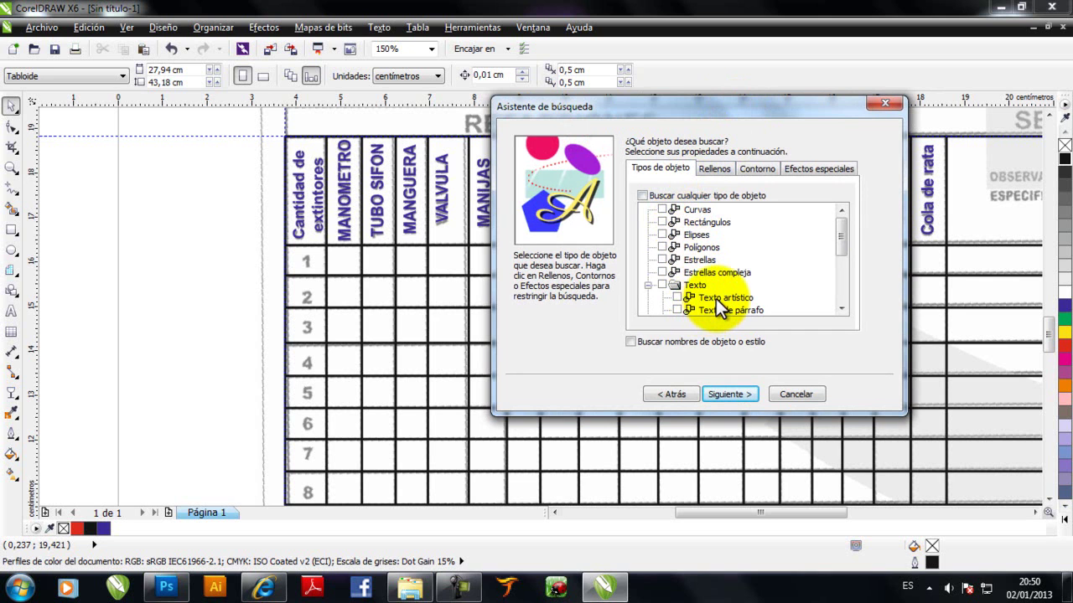
{"action": "left_click", "coordinate": [677, 297]}
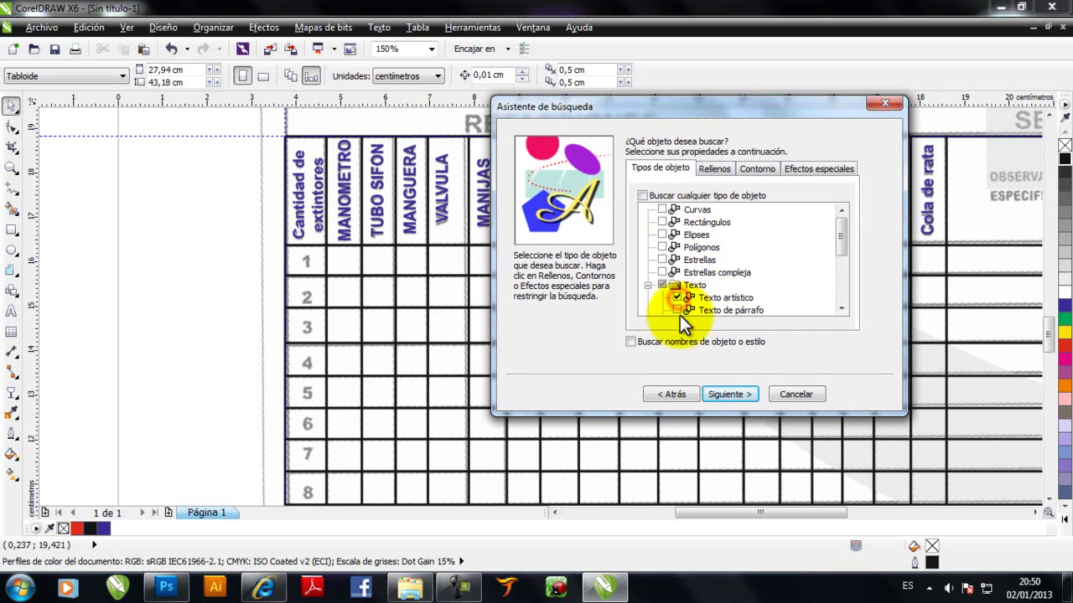
{"action": "left_click", "coordinate": [721, 395]}
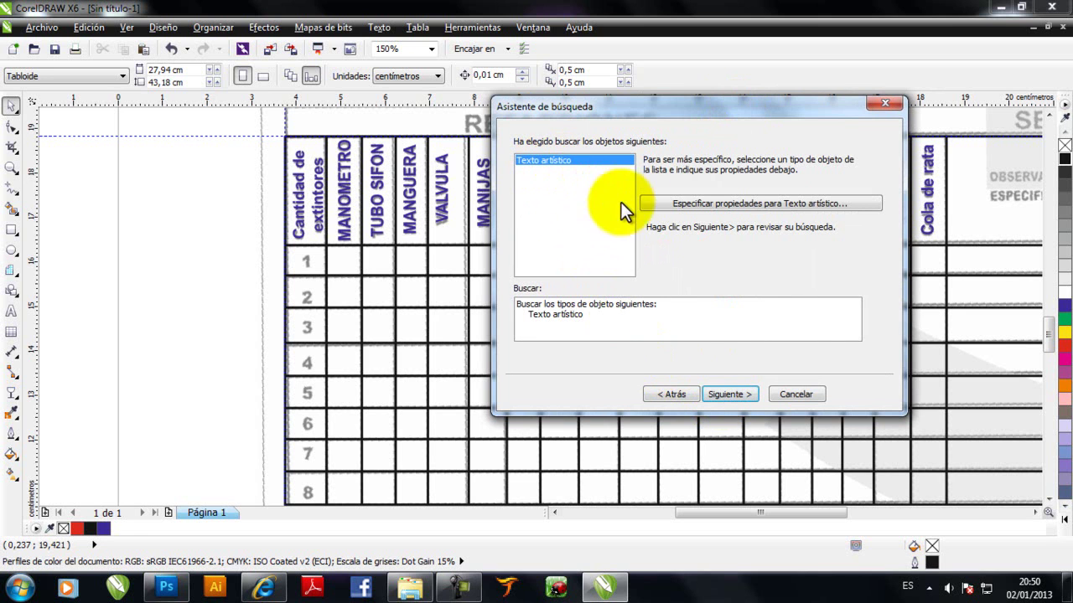
Restrict the artistic text search to objects that use the Arial font.
{"action": "left_click", "coordinate": [666, 204]}
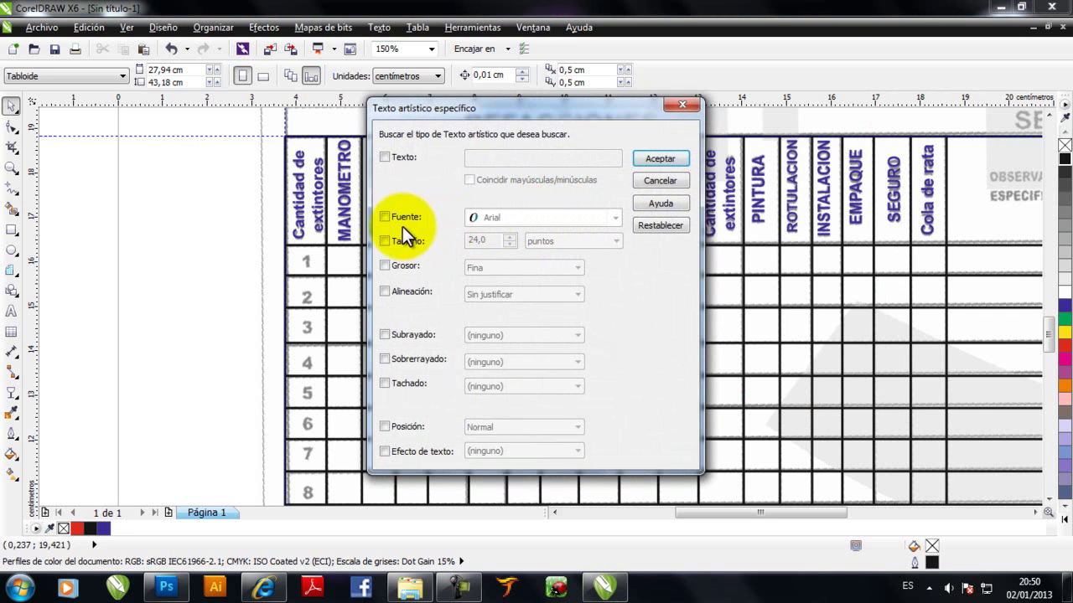
{"action": "left_click", "coordinate": [385, 157]}
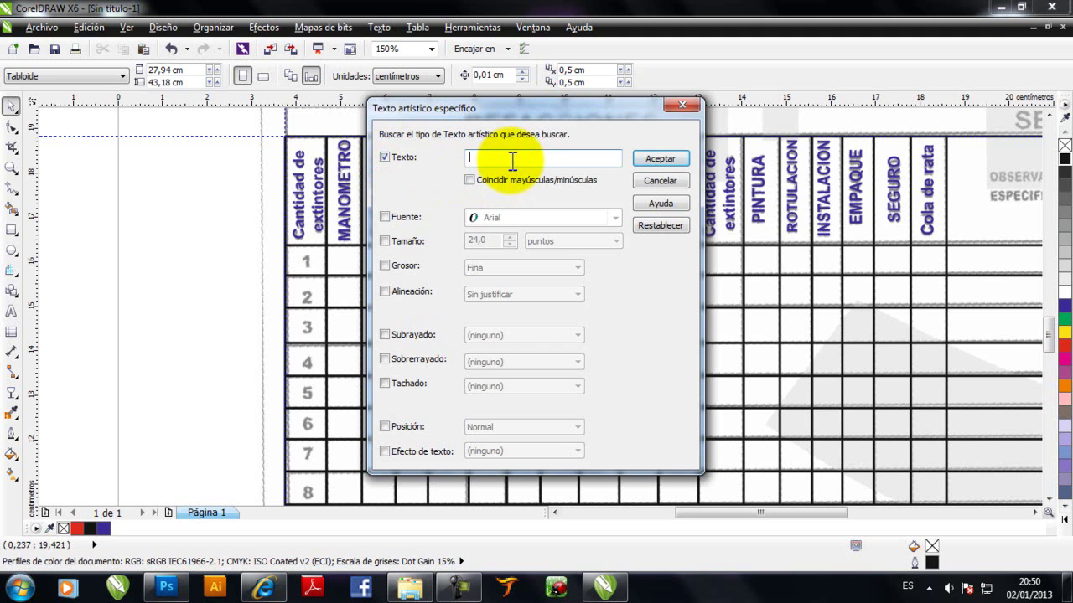
{"action": "left_click", "coordinate": [383, 158]}
{"action": "left_click", "coordinate": [384, 216]}
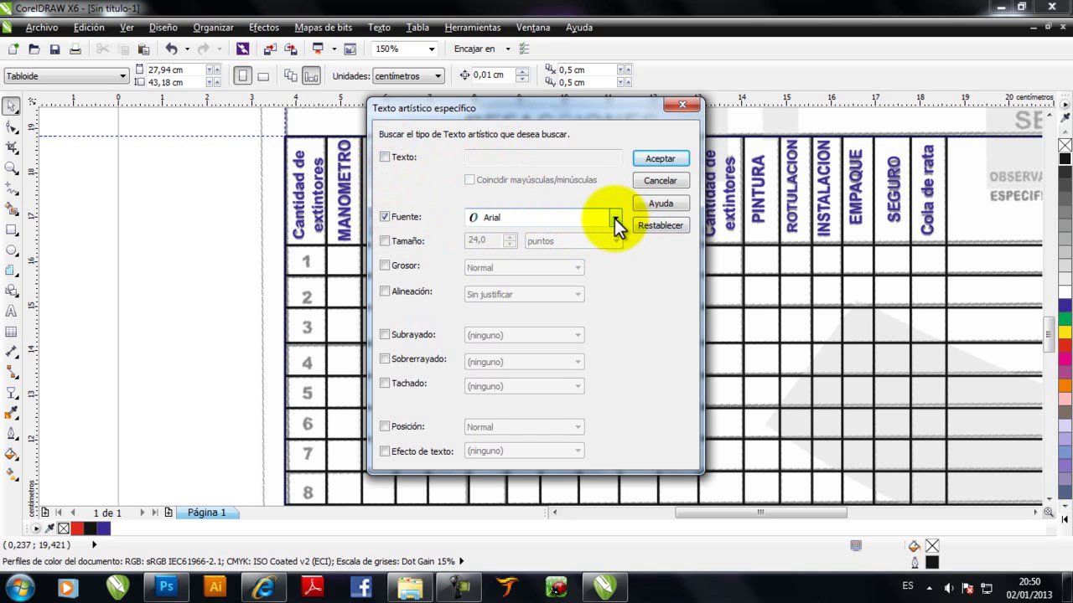
{"action": "left_click", "coordinate": [661, 158]}
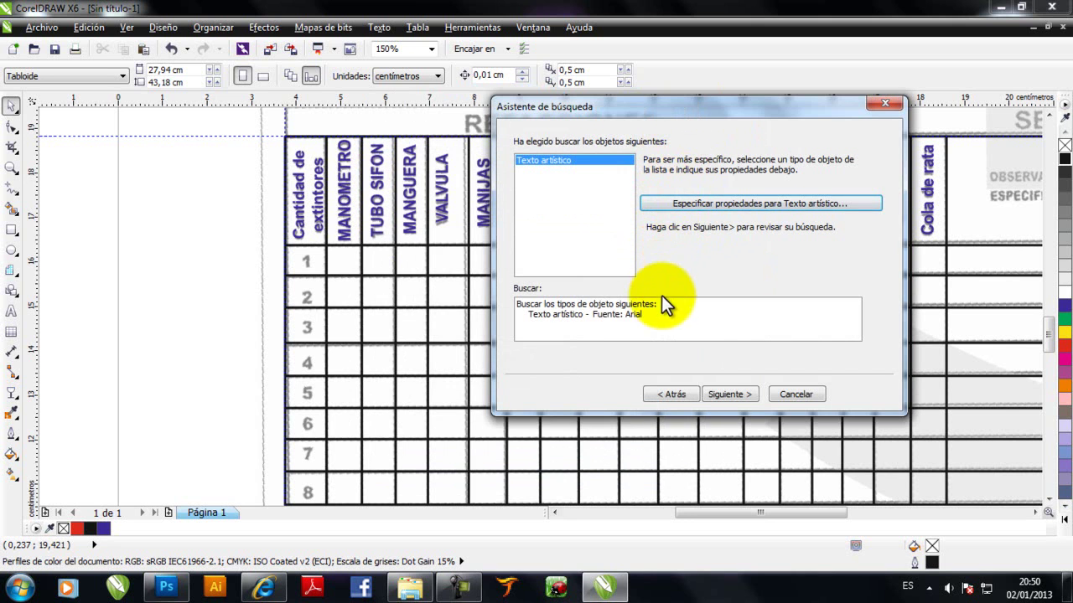
Run the search, select all matching Arial text objects, and close the search.
{"action": "left_click", "coordinate": [720, 393]}
{"action": "left_click", "coordinate": [721, 393]}
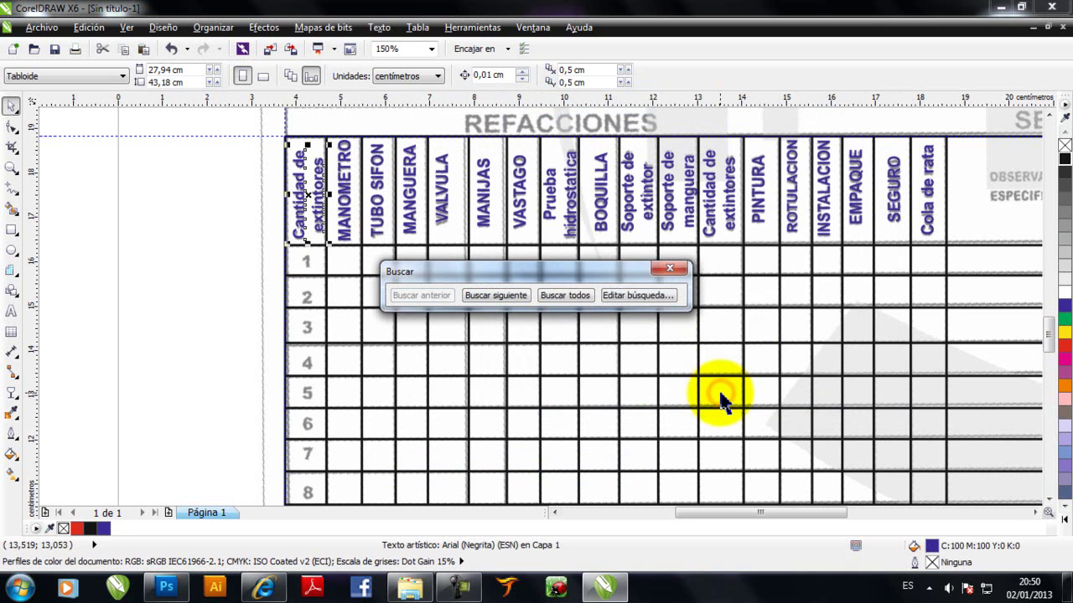
{"action": "left_click", "coordinate": [578, 297]}
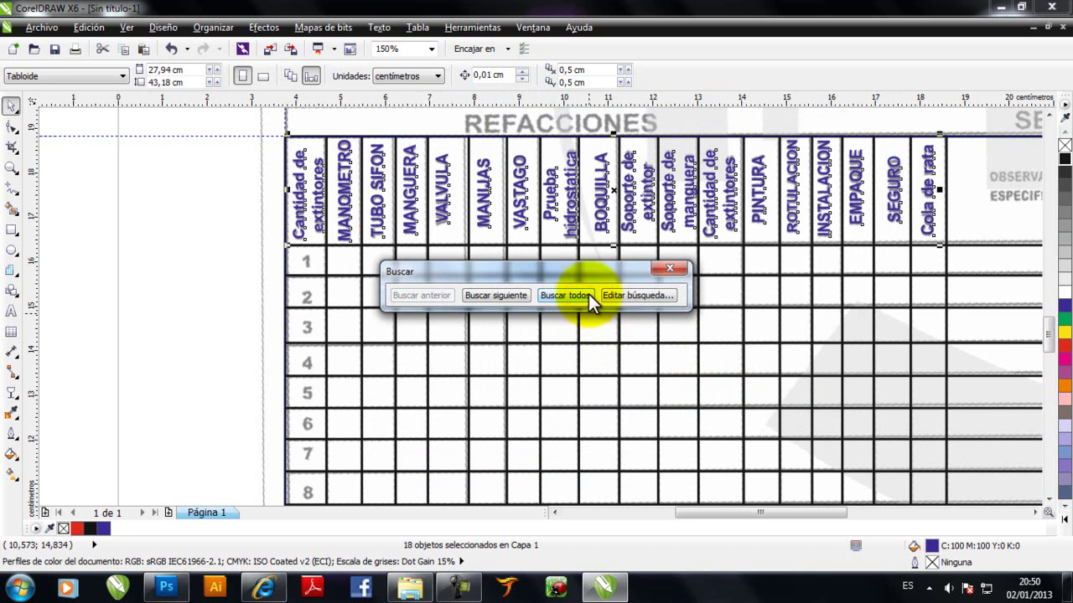
{"action": "left_click", "coordinate": [673, 266]}
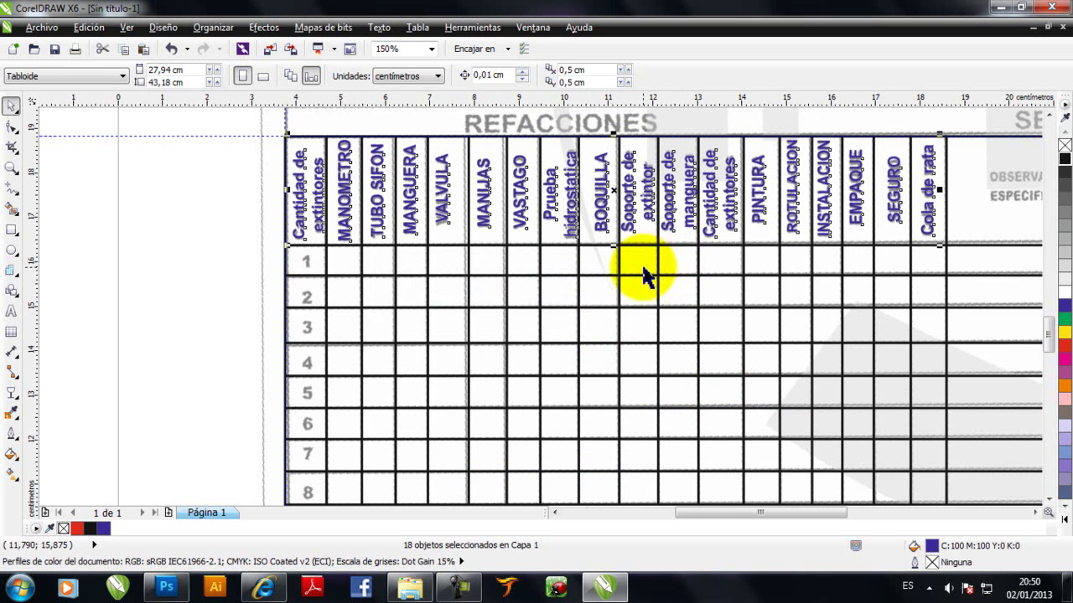
Fill the selected column heading texts of the REFACCIONES table with black.
{"action": "scroll", "coordinate": [643, 278], "scroll_direction": "down", "scroll_amount": 3}
{"action": "scroll", "coordinate": [643, 277], "scroll_direction": "down", "scroll_amount": 2}
{"action": "scroll", "coordinate": [663, 220], "scroll_direction": "up", "scroll_amount": 2}
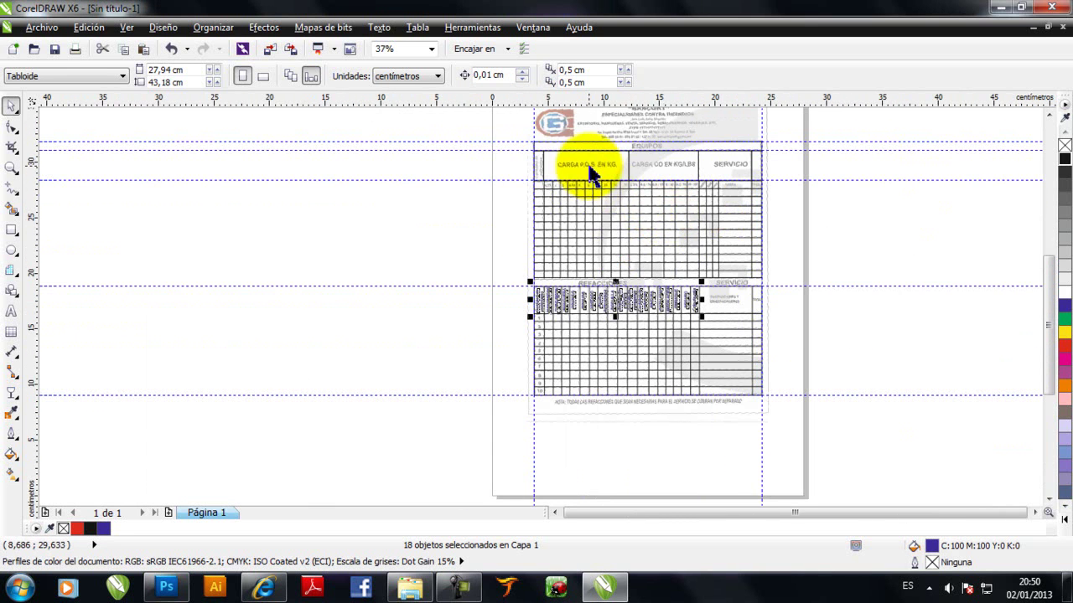
{"action": "scroll", "coordinate": [677, 300], "scroll_direction": "up", "scroll_amount": 2}
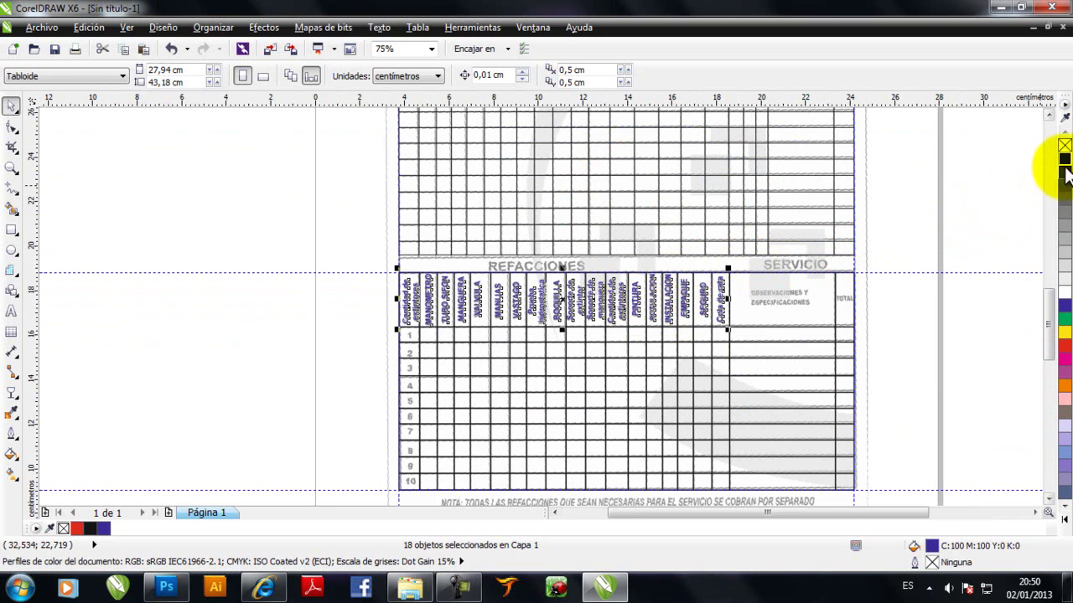
{"action": "left_click", "coordinate": [1062, 159]}
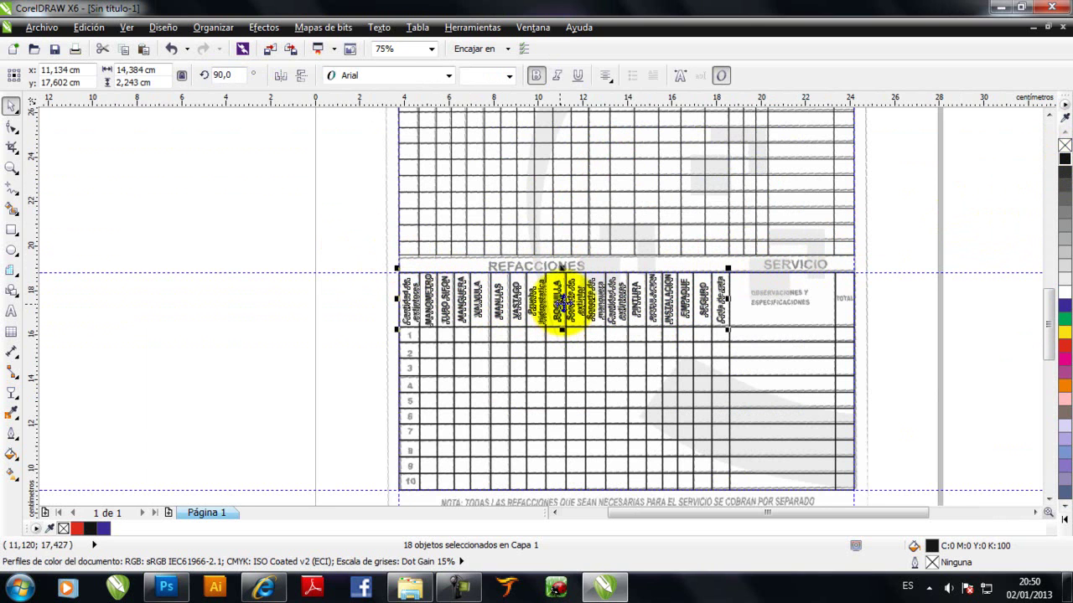
{"action": "key", "text": "Escape"}
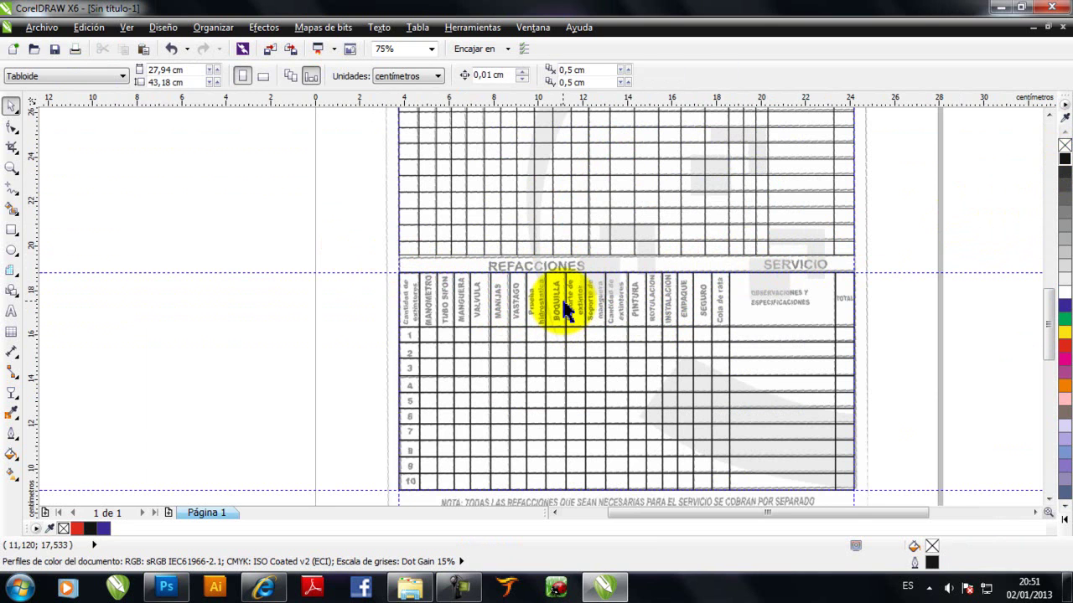
{"action": "key", "text": "ctrl+z"}
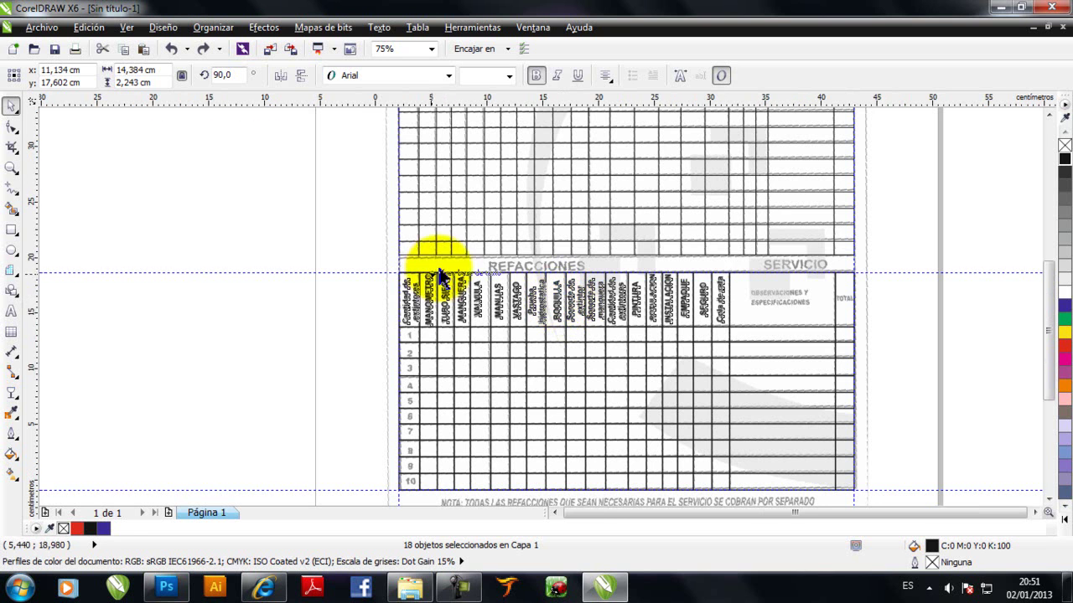
Draw a 3-point ellipse about 2.64 cm wide and 2.01 cm high around the white oval of the header logo.
{"action": "scroll", "coordinate": [430, 259], "scroll_direction": "down", "scroll_amount": 3}
{"action": "scroll", "coordinate": [475, 176], "scroll_direction": "up", "scroll_amount": 2}
{"action": "scroll", "coordinate": [475, 176], "scroll_direction": "up", "scroll_amount": 1}
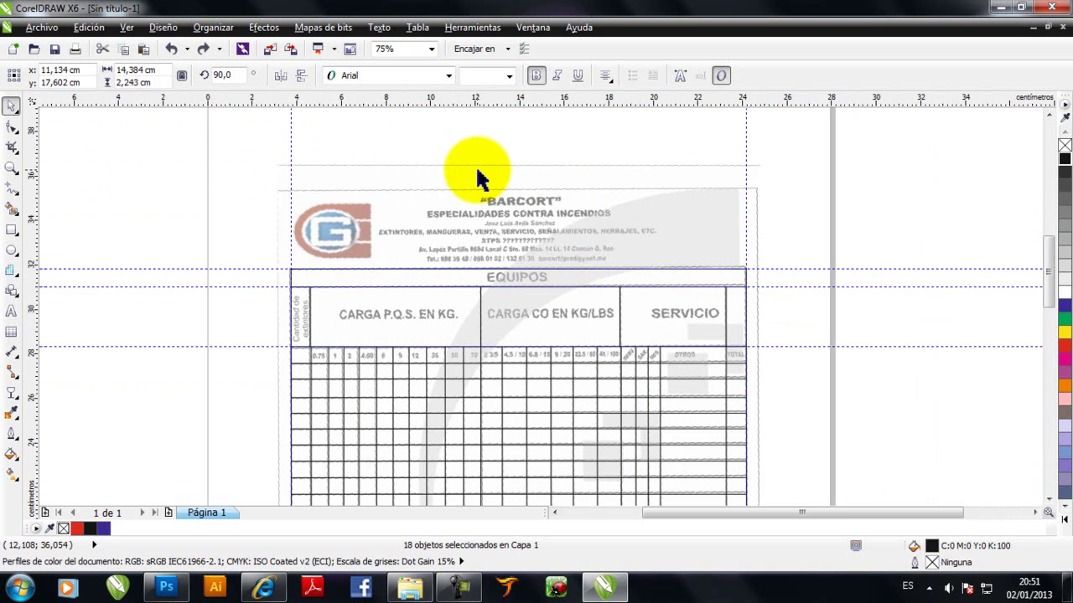
{"action": "scroll", "coordinate": [323, 224], "scroll_direction": "up", "scroll_amount": 1}
{"action": "scroll", "coordinate": [325, 225], "scroll_direction": "up", "scroll_amount": 1}
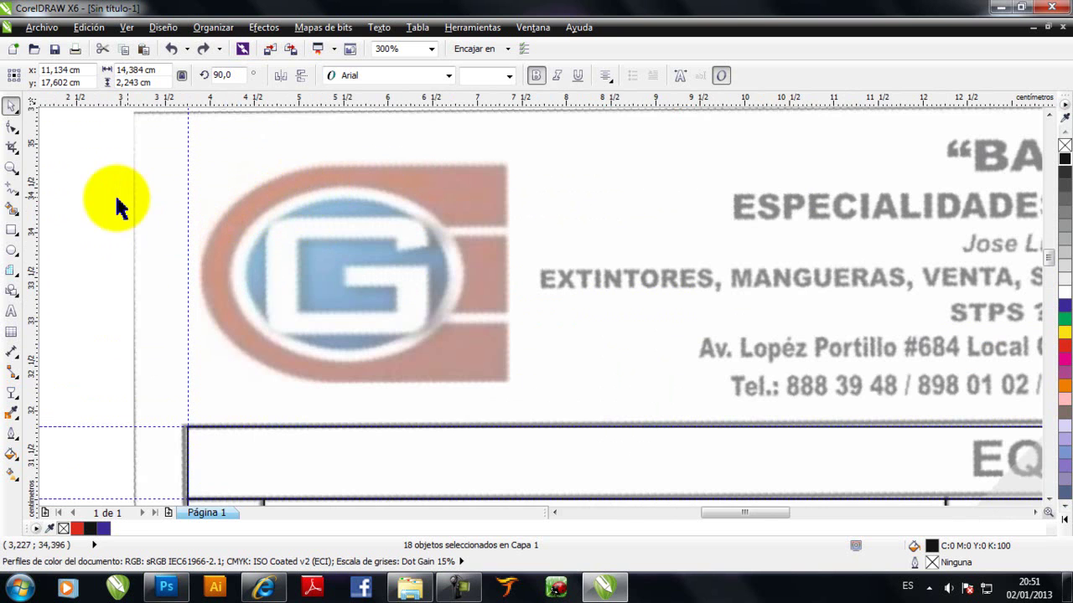
{"action": "left_click", "coordinate": [12, 249]}
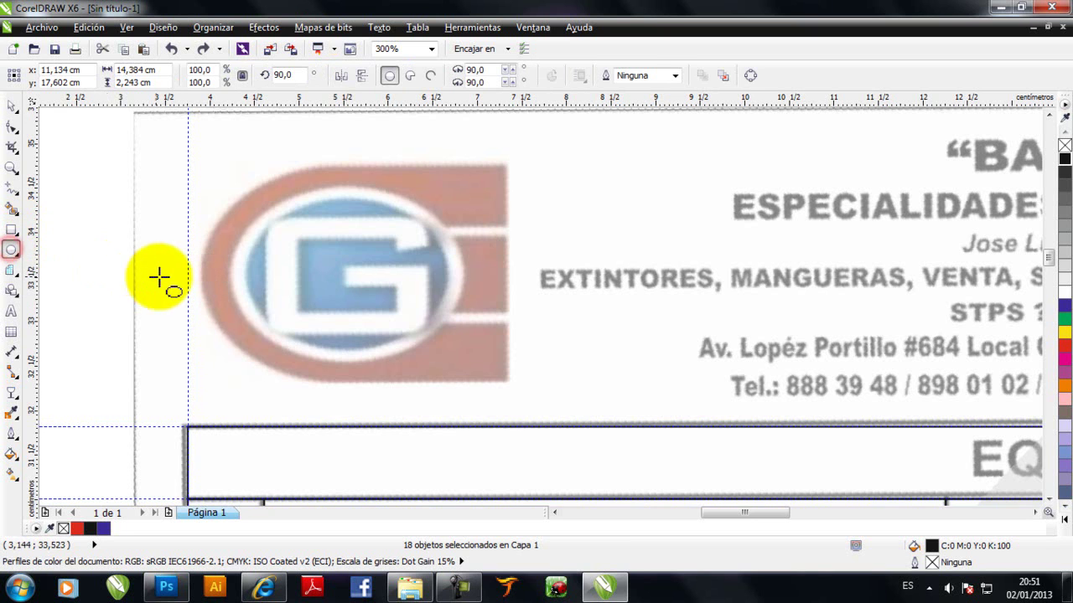
{"action": "left_click", "coordinate": [10, 251]}
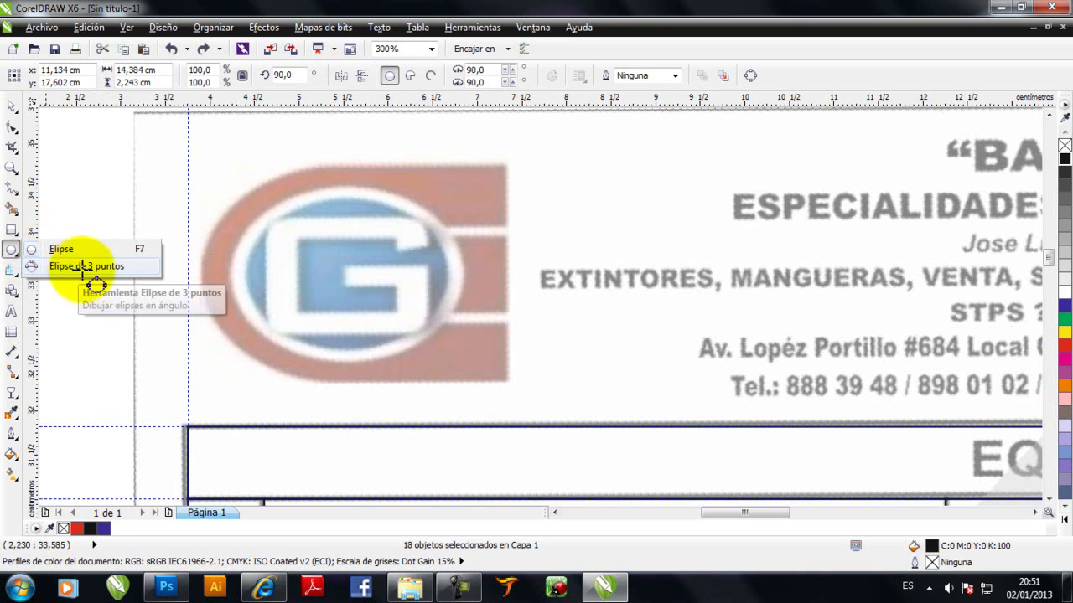
{"action": "left_click", "coordinate": [78, 266]}
{"action": "scroll", "coordinate": [280, 277], "scroll_direction": "up", "scroll_amount": 1}
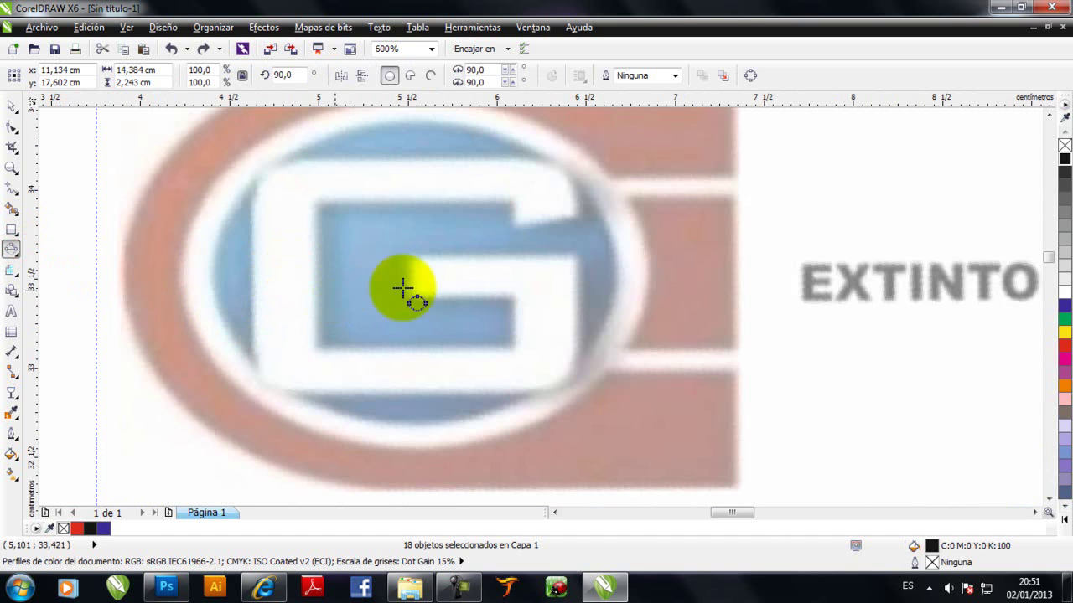
{"action": "left_click_drag", "start_coordinate": [648, 267], "coordinate": [183, 258]}
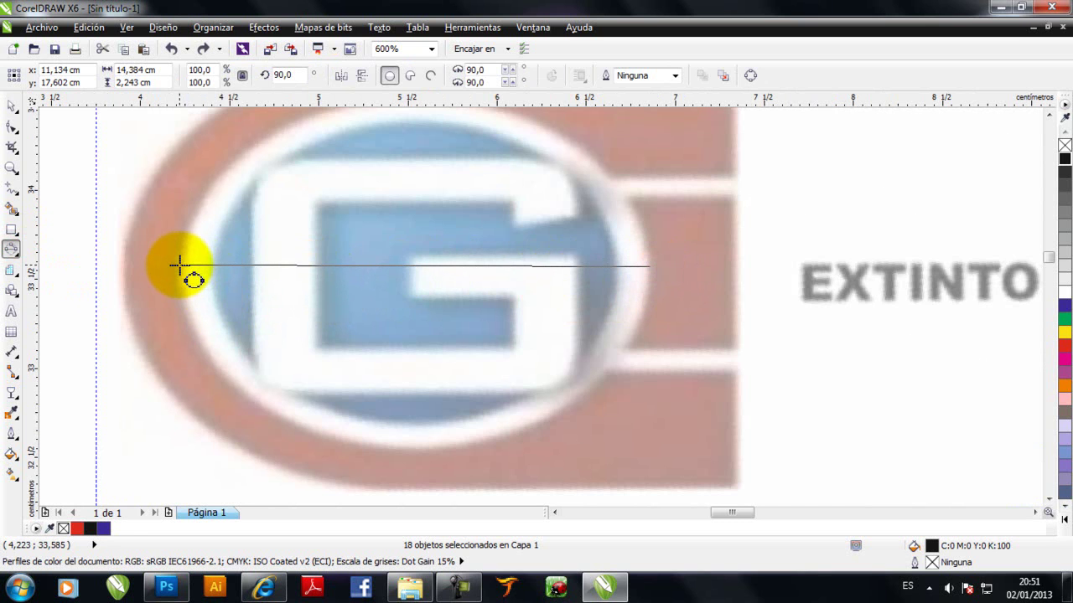
{"action": "left_click", "coordinate": [212, 445]}
{"action": "scroll", "coordinate": [276, 415], "scroll_direction": "down", "scroll_amount": 1}
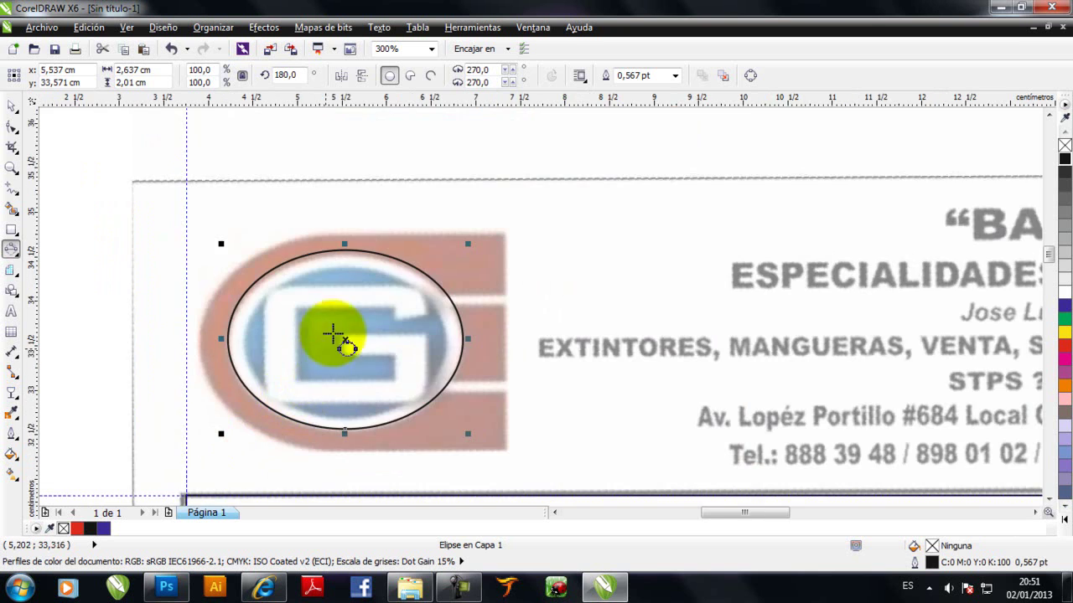
Lower the ellipse's upper edge to fit the logo's white oval, reducing its height to about 1.96 cm.
{"action": "scroll", "coordinate": [350, 292], "scroll_direction": "up", "scroll_amount": 1}
{"action": "left_click", "coordinate": [12, 106]}
{"action": "mouse_move", "coordinate": [340, 199]}
{"action": "left_mouse_down"}
{"action": "mouse_move", "coordinate": [320, 254]}
{"action": "mouse_move", "coordinate": [340, 214]}
{"action": "left_mouse_up"}
{"action": "scroll", "coordinate": [351, 277], "scroll_direction": "down", "scroll_amount": 2}
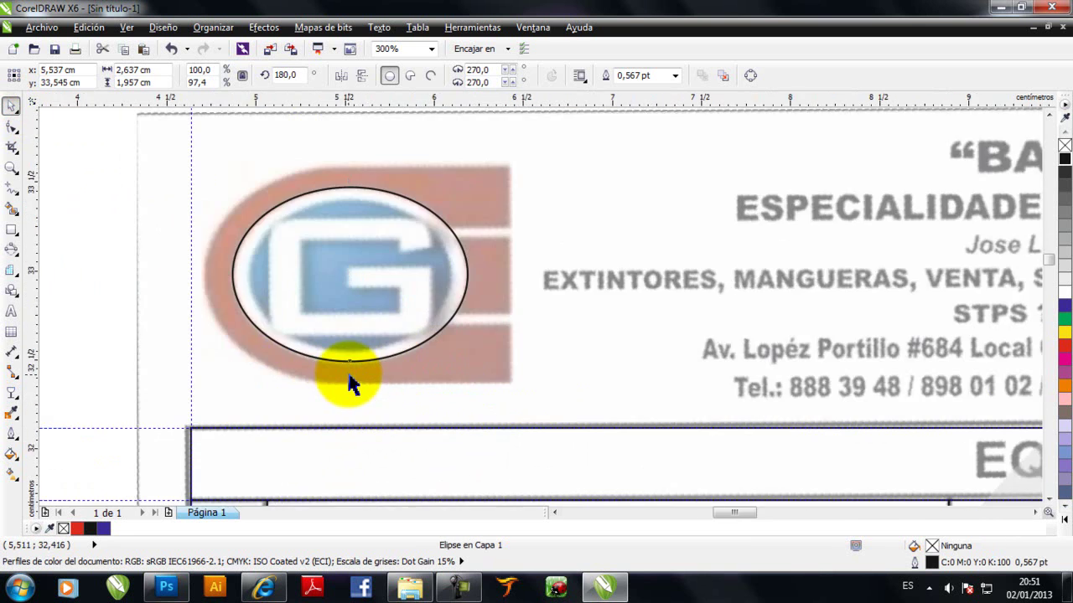
Lower the ellipse's bottom edge to fit the logo's white oval, bringing its height to about 1.98 cm.
{"action": "scroll", "coordinate": [350, 384], "scroll_direction": "up", "scroll_amount": 4}
{"action": "left_click_drag", "start_coordinate": [354, 287], "coordinate": [351, 309]}
{"action": "scroll", "coordinate": [363, 329], "scroll_direction": "down", "scroll_amount": 2}
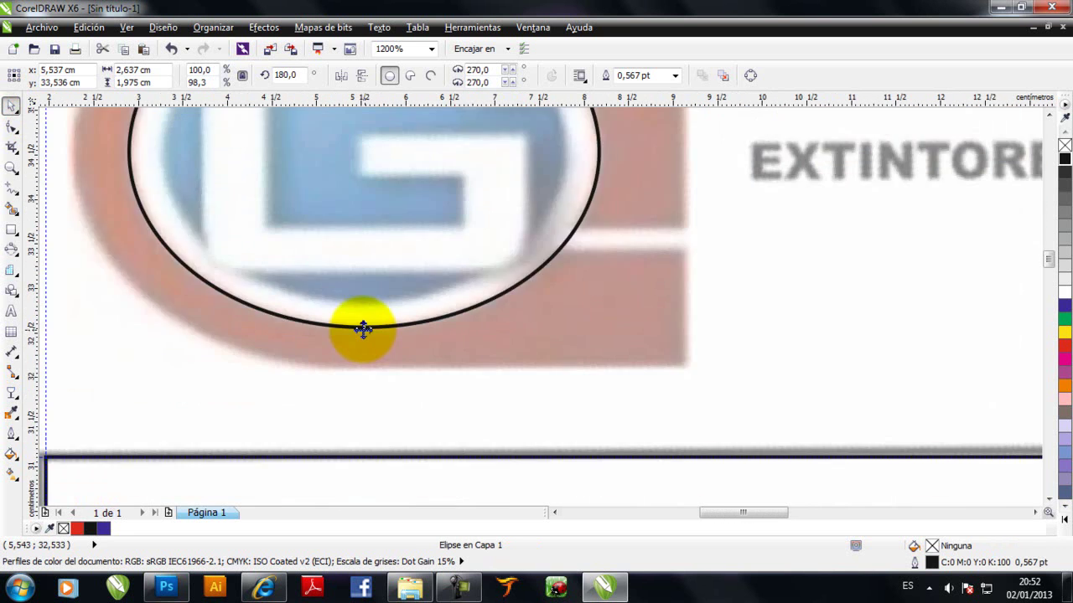
{"action": "scroll", "coordinate": [363, 329], "scroll_direction": "down", "scroll_amount": 2}
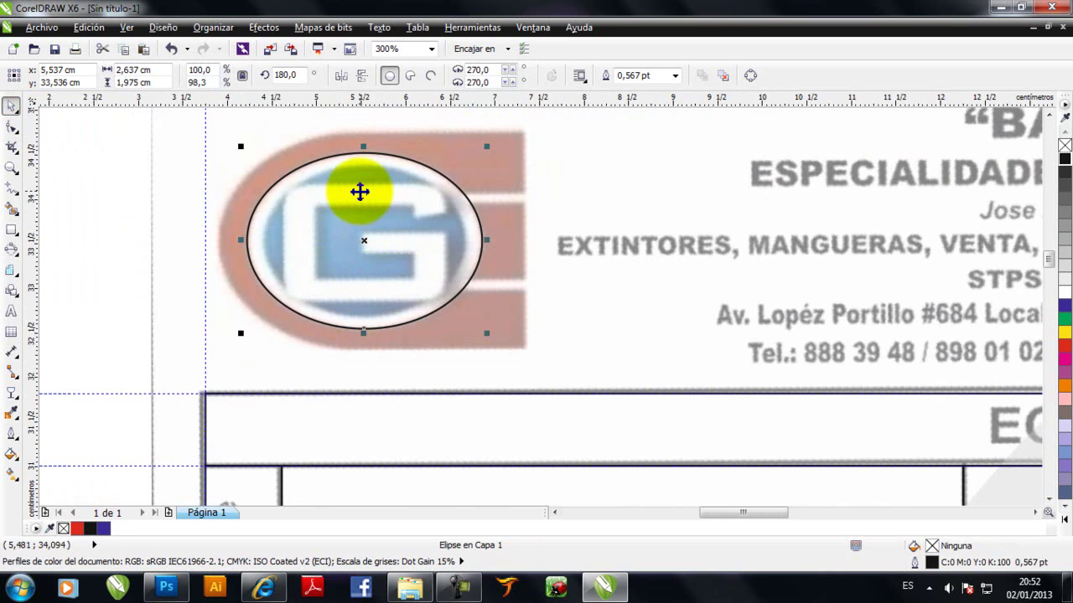
Create a smaller concentric copy of the ellipse, about 2.23 cm by 1.67 cm, along the logo's blue oval.
{"action": "scroll", "coordinate": [359, 191], "scroll_direction": "up", "scroll_amount": 1}
{"action": "scroll", "coordinate": [322, 193], "scroll_direction": "down", "scroll_amount": 1}
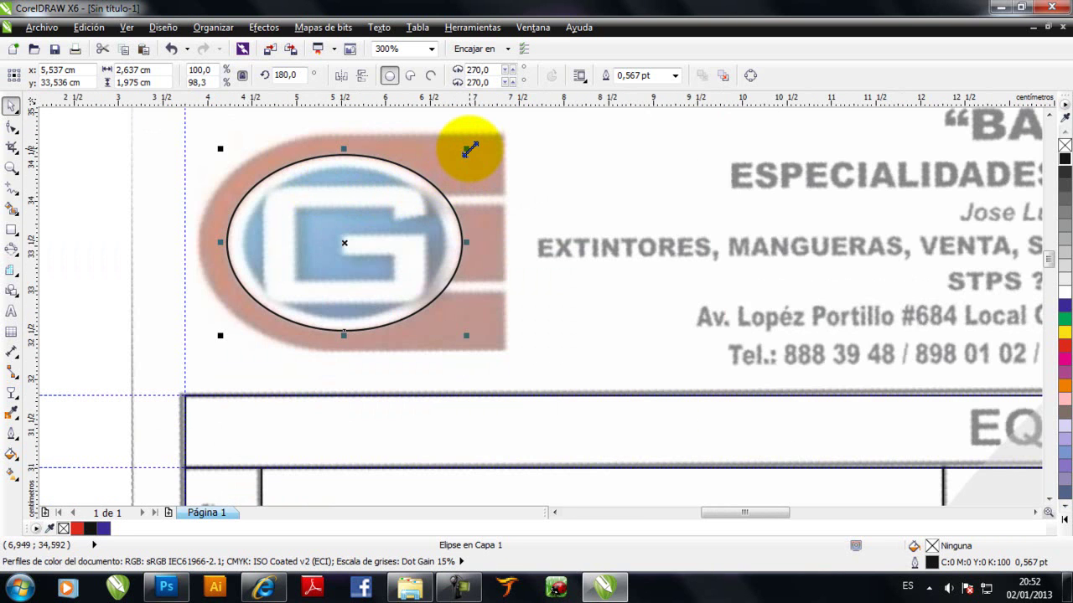
{"action": "left_click_drag", "start_coordinate": [469, 149], "coordinate": [459, 160]}
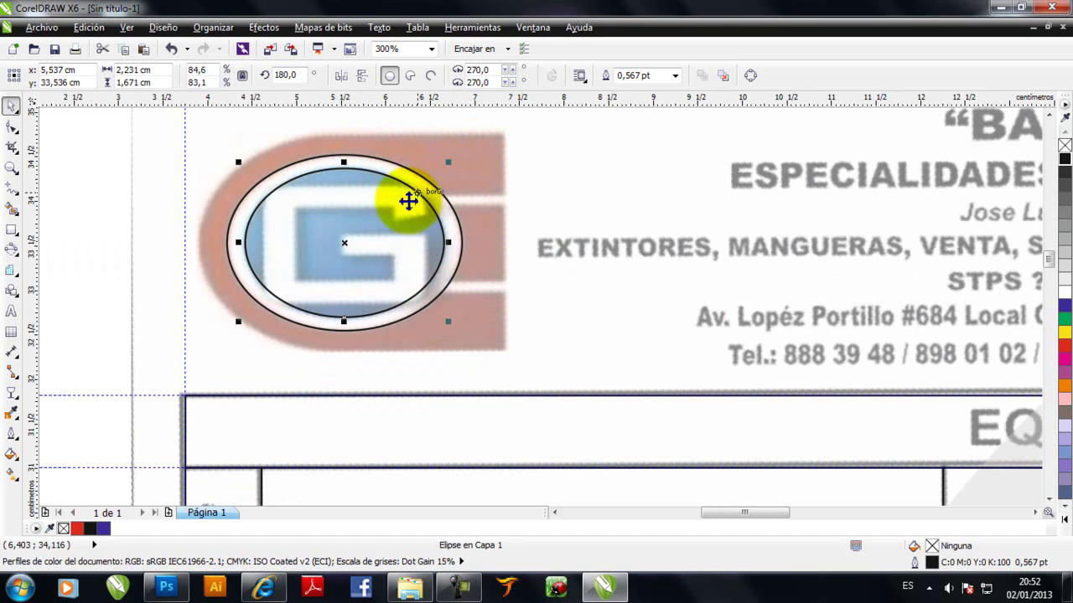
{"action": "scroll", "coordinate": [383, 227], "scroll_direction": "up", "scroll_amount": 1}
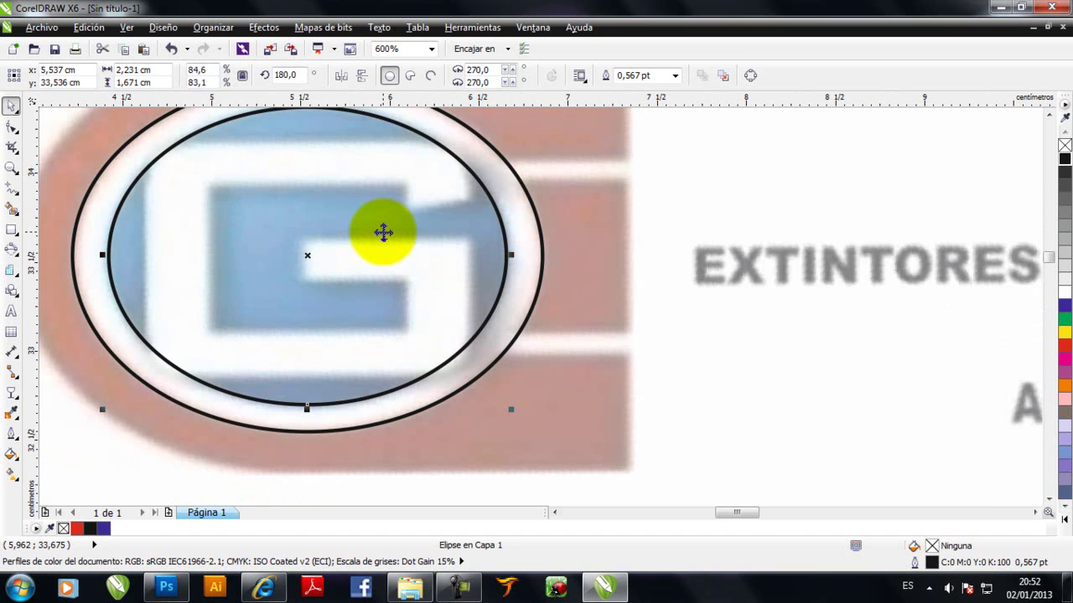
{"action": "scroll", "coordinate": [382, 232], "scroll_direction": "down", "scroll_amount": 1}
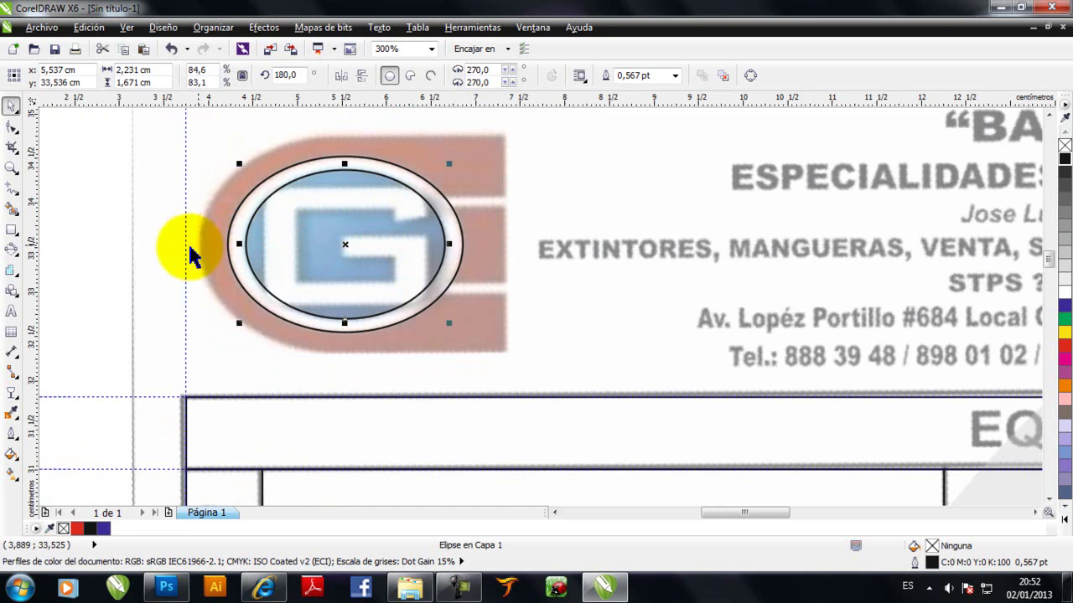
Draw a rectangle about 1.85 by 1.32 cm around the letter G and add a concentric copy inside it, about 1.22 by 0.87 cm.
{"action": "left_click", "coordinate": [10, 228]}
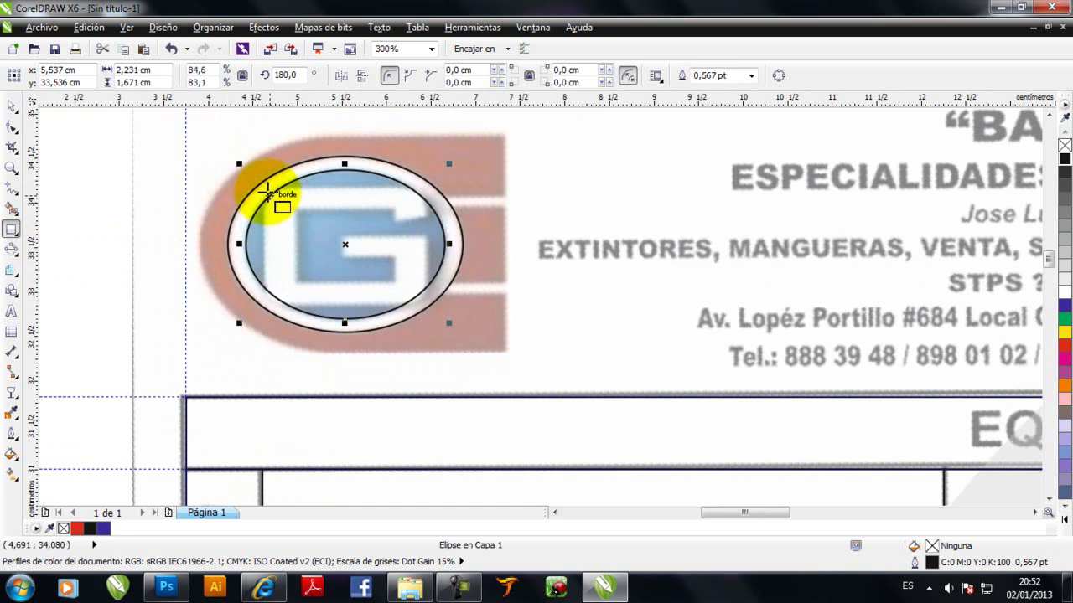
{"action": "left_click_drag", "start_coordinate": [263, 187], "coordinate": [430, 303]}
{"action": "left_click_drag", "start_coordinate": [430, 304], "coordinate": [427, 303]}
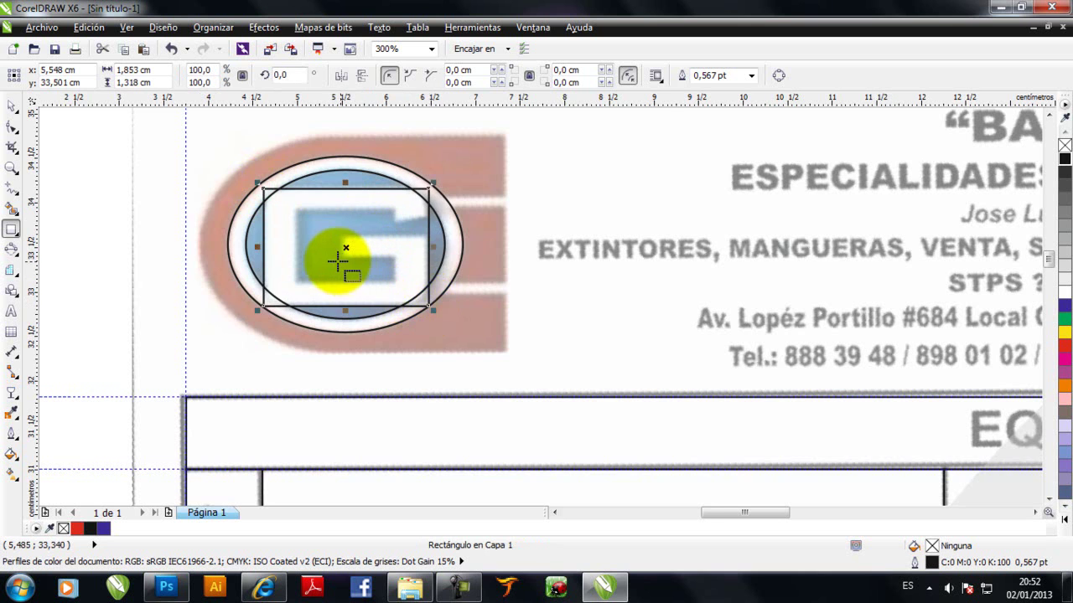
{"action": "scroll", "coordinate": [341, 246], "scroll_direction": "up", "scroll_amount": 2}
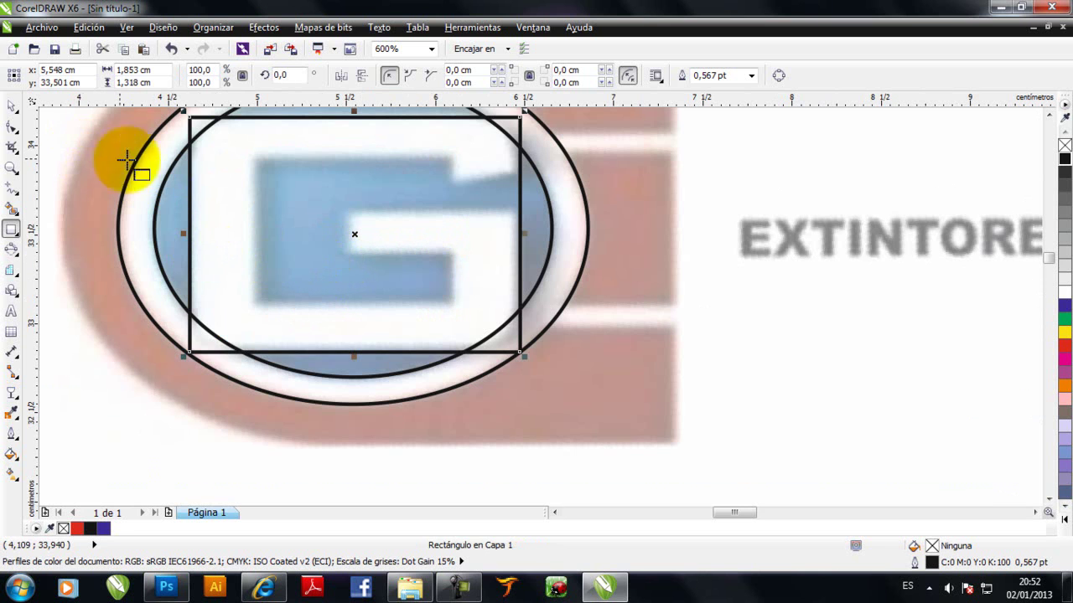
{"action": "left_click_drag", "start_coordinate": [521, 112], "coordinate": [492, 166]}
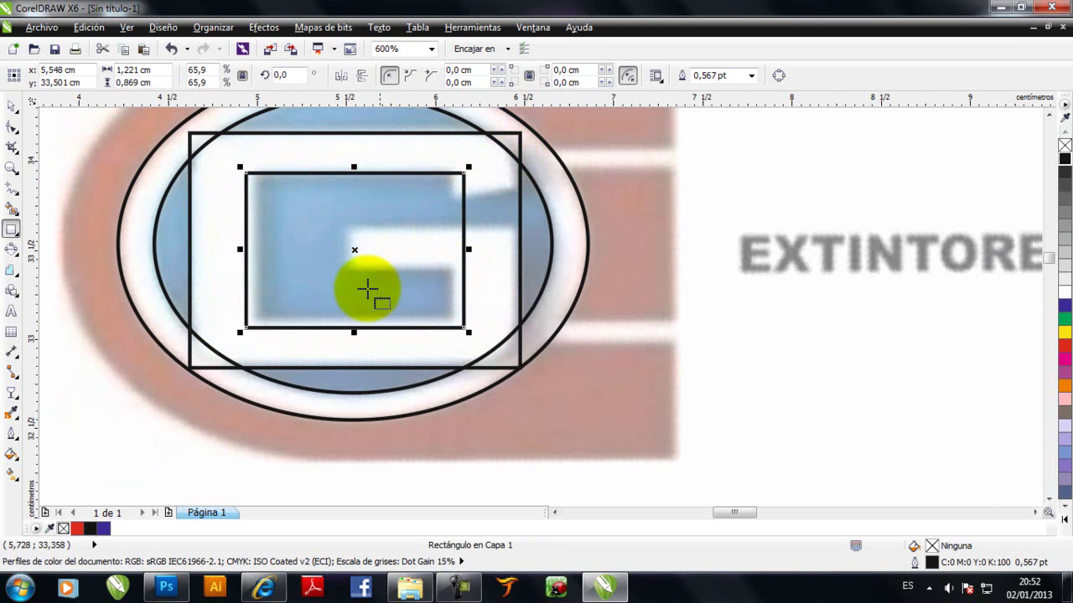
Fit the inner rectangle's bottom and side edges to the G's blue interior, resizing it to about 1.11 cm by 0.84 cm.
{"action": "left_click", "coordinate": [12, 106]}
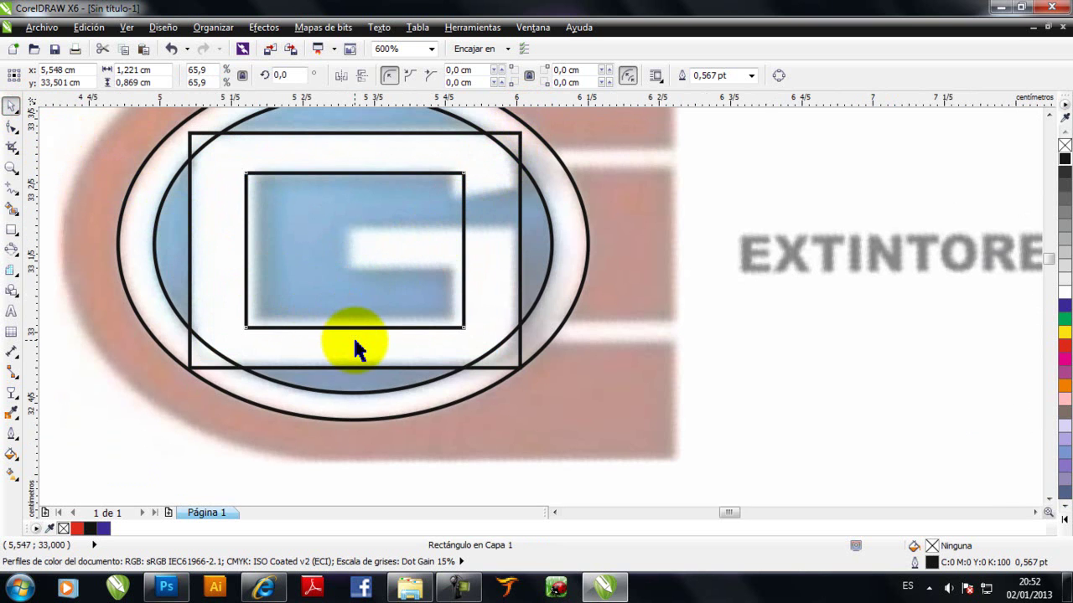
{"action": "scroll", "coordinate": [355, 335], "scroll_direction": "up", "scroll_amount": 2}
{"action": "left_click_drag", "start_coordinate": [355, 312], "coordinate": [351, 301]}
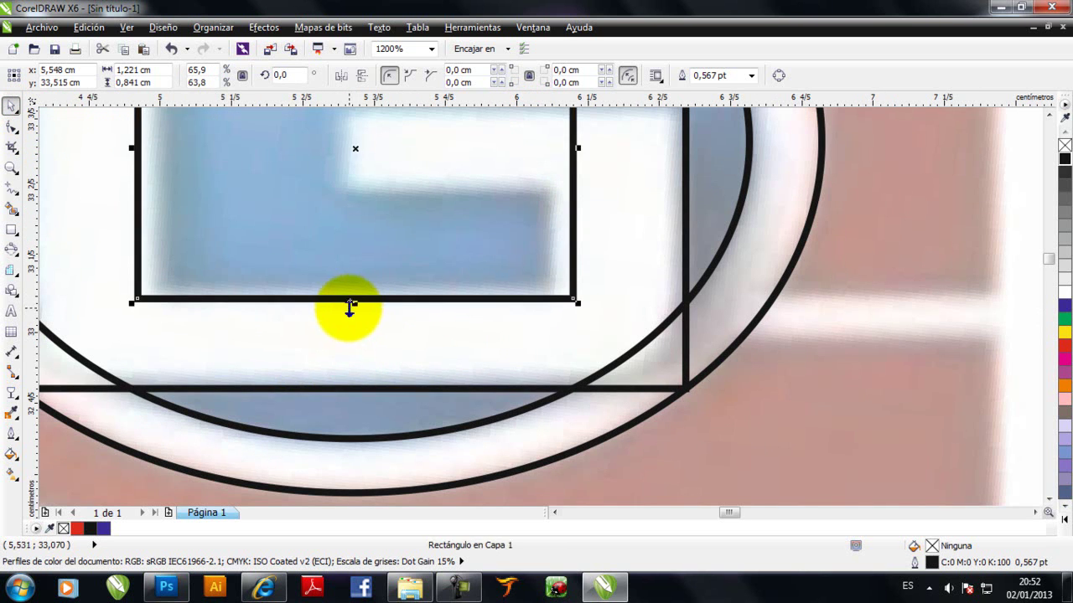
{"action": "scroll", "coordinate": [350, 302], "scroll_direction": "down", "scroll_amount": 1}
{"action": "scroll", "coordinate": [233, 237], "scroll_direction": "up", "scroll_amount": 1}
{"action": "left_click_drag", "start_coordinate": [246, 227], "coordinate": [268, 229]}
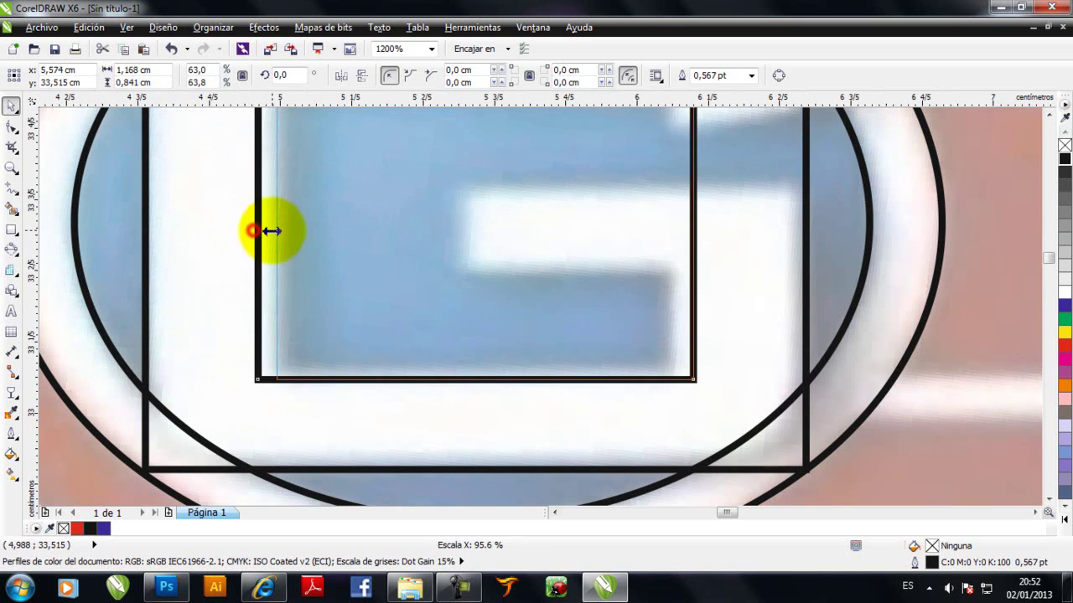
{"action": "scroll", "coordinate": [522, 297], "scroll_direction": "down", "scroll_amount": 1}
{"action": "scroll", "coordinate": [597, 272], "scroll_direction": "up", "scroll_amount": 1}
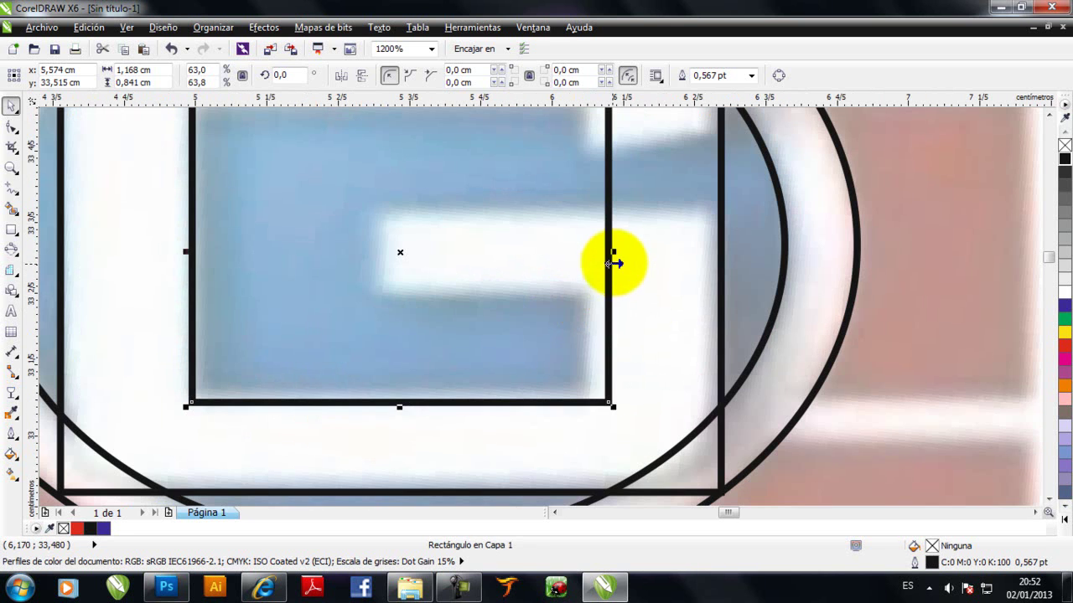
{"action": "left_click_drag", "start_coordinate": [613, 250], "coordinate": [595, 263]}
{"action": "scroll", "coordinate": [591, 268], "scroll_direction": "down", "scroll_amount": 2}
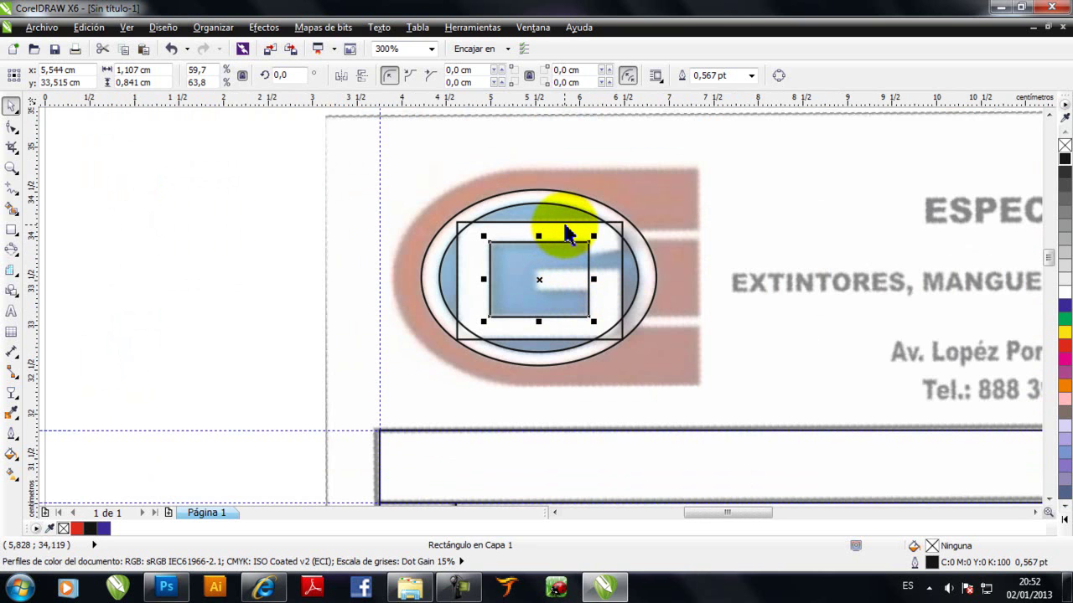
Round all corners of the outer G rectangle with a radius of about 0.144 cm.
{"action": "left_click", "coordinate": [13, 126]}
{"action": "scroll", "coordinate": [483, 235], "scroll_direction": "up", "scroll_amount": 1}
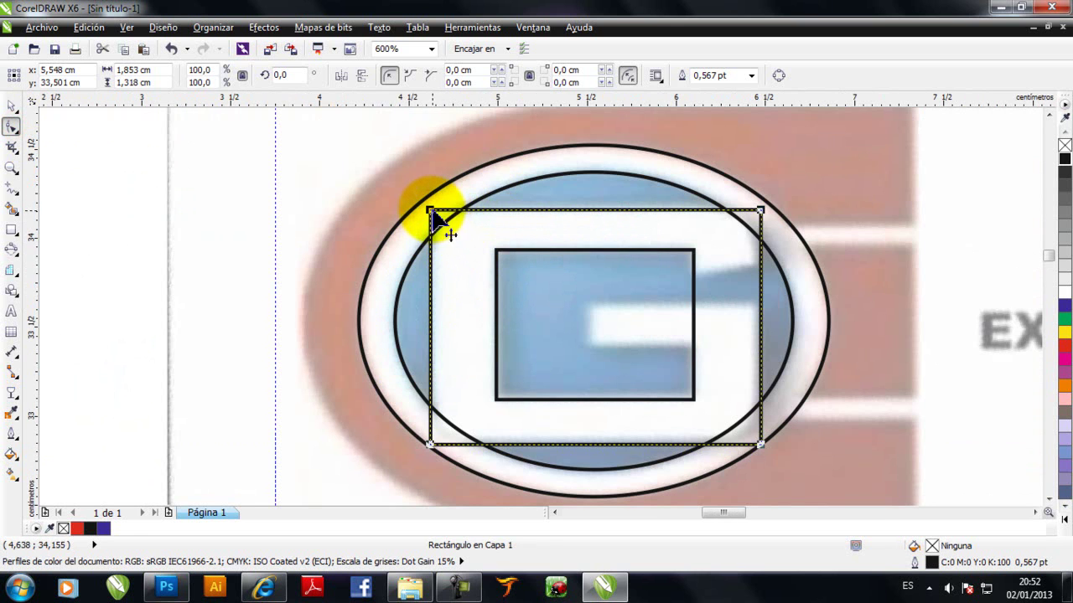
{"action": "mouse_move", "coordinate": [431, 211]}
{"action": "left_mouse_down"}
{"action": "mouse_move", "coordinate": [455, 211]}
{"action": "mouse_move", "coordinate": [455, 222]}
{"action": "mouse_move", "coordinate": [444, 215]}
{"action": "left_mouse_up"}
{"action": "left_click", "coordinate": [11, 106]}
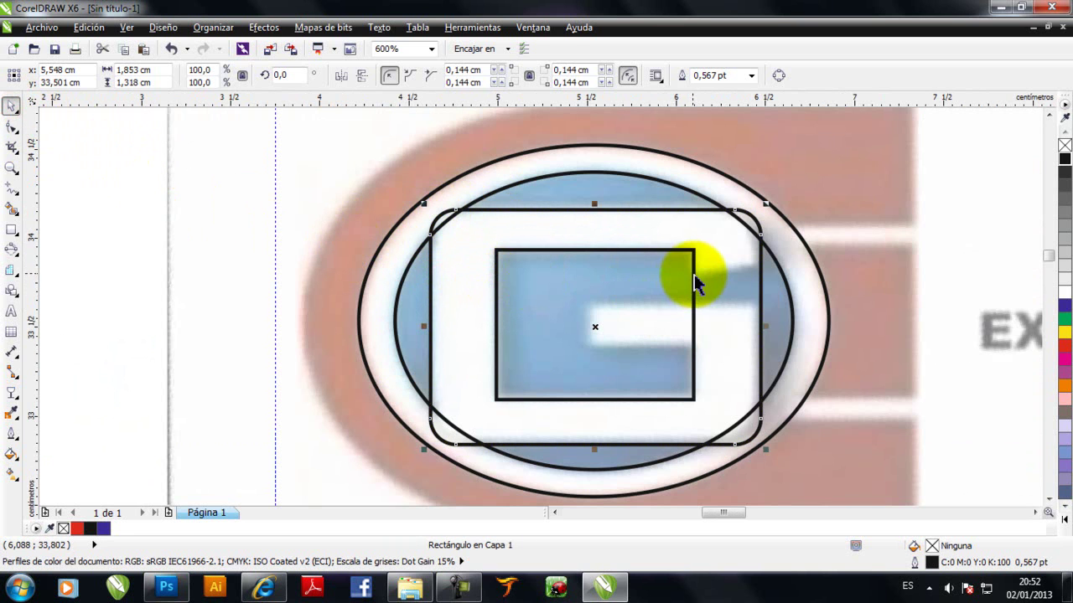
Combine the inner rectangle and the outer rounded rectangle of the G into a single curve.
{"action": "scroll", "coordinate": [683, 309], "scroll_direction": "right", "scroll_amount": 5}
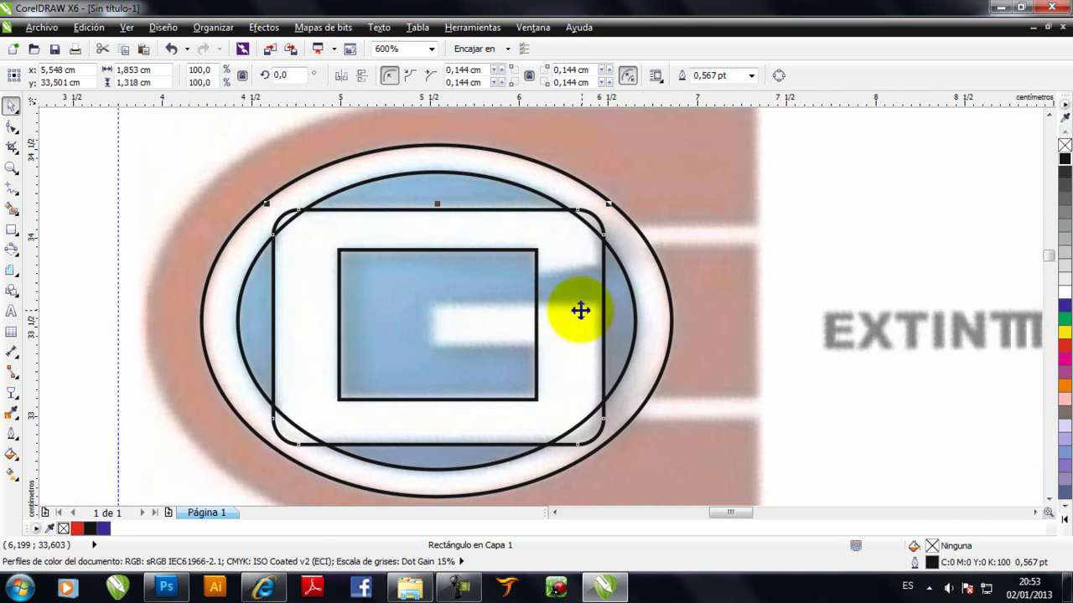
{"action": "left_click", "coordinate": [541, 318]}
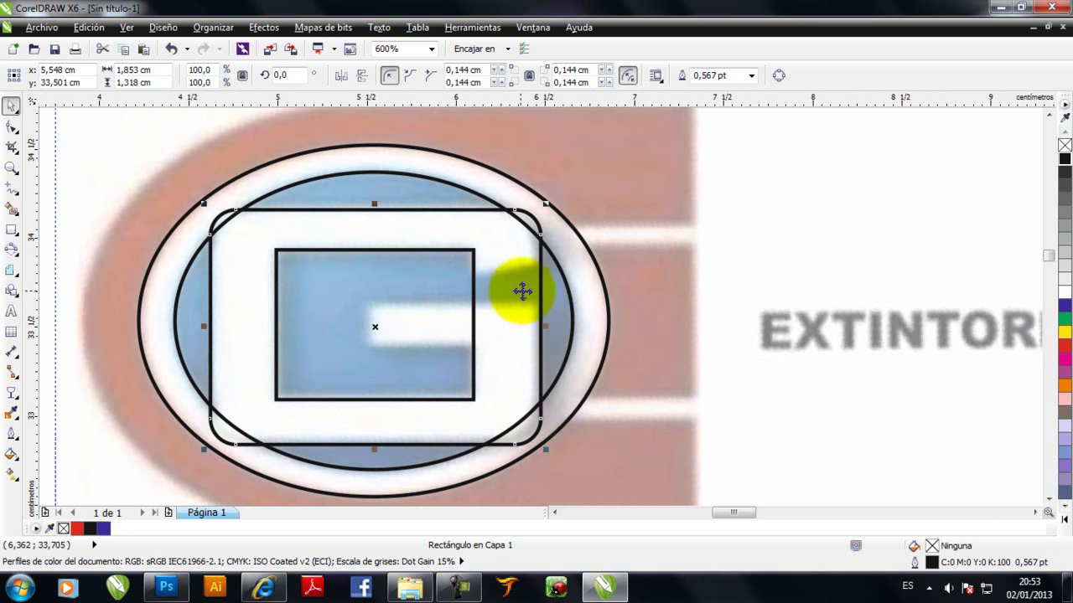
{"action": "left_click", "coordinate": [457, 249]}
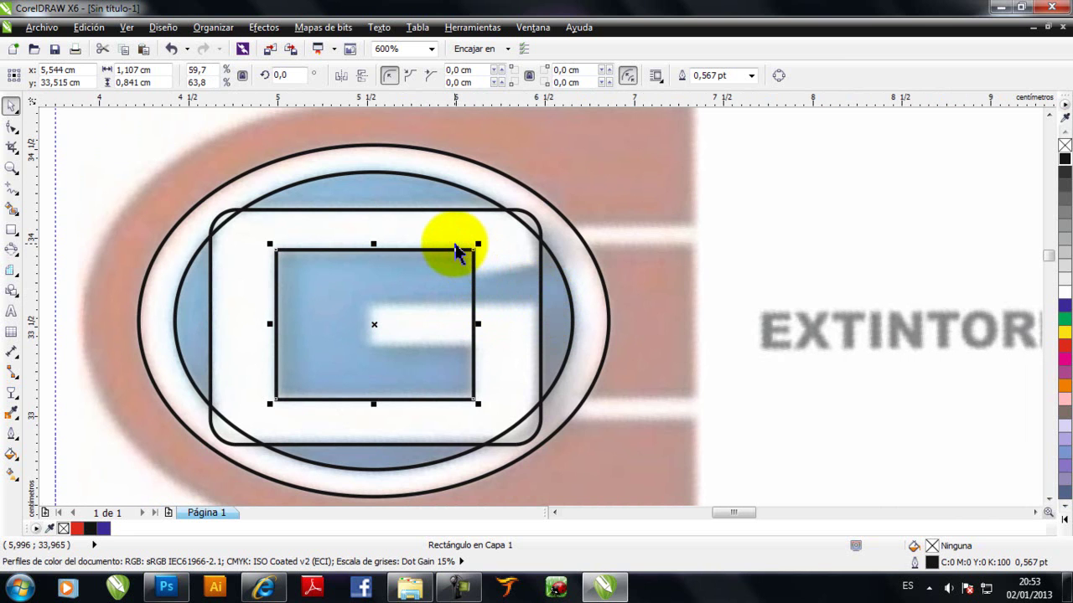
{"action": "left_click", "coordinate": [541, 295], "text": "shift"}
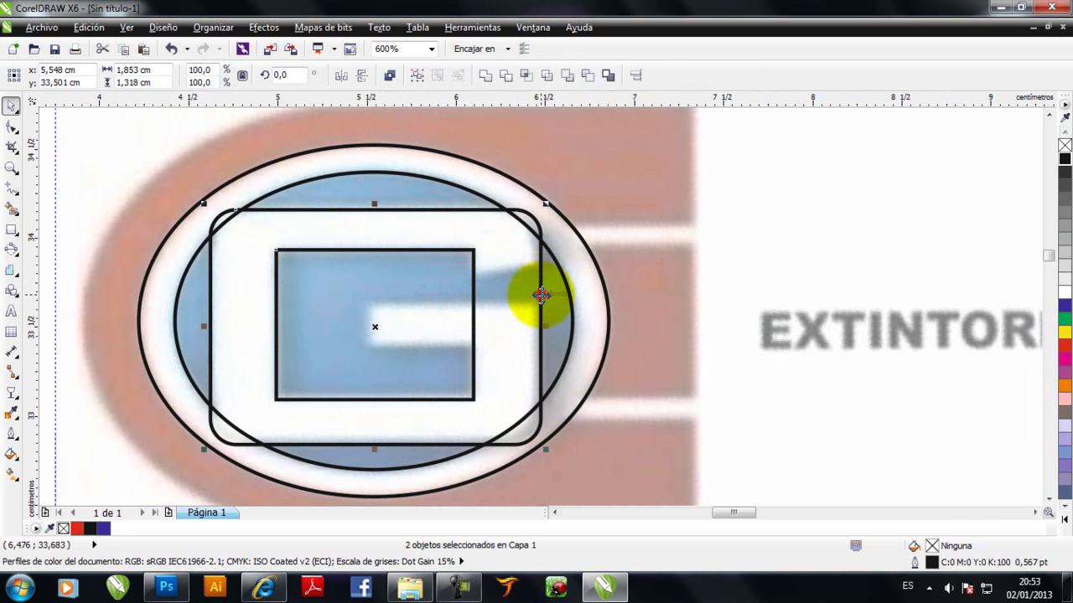
{"action": "left_click", "coordinate": [391, 77]}
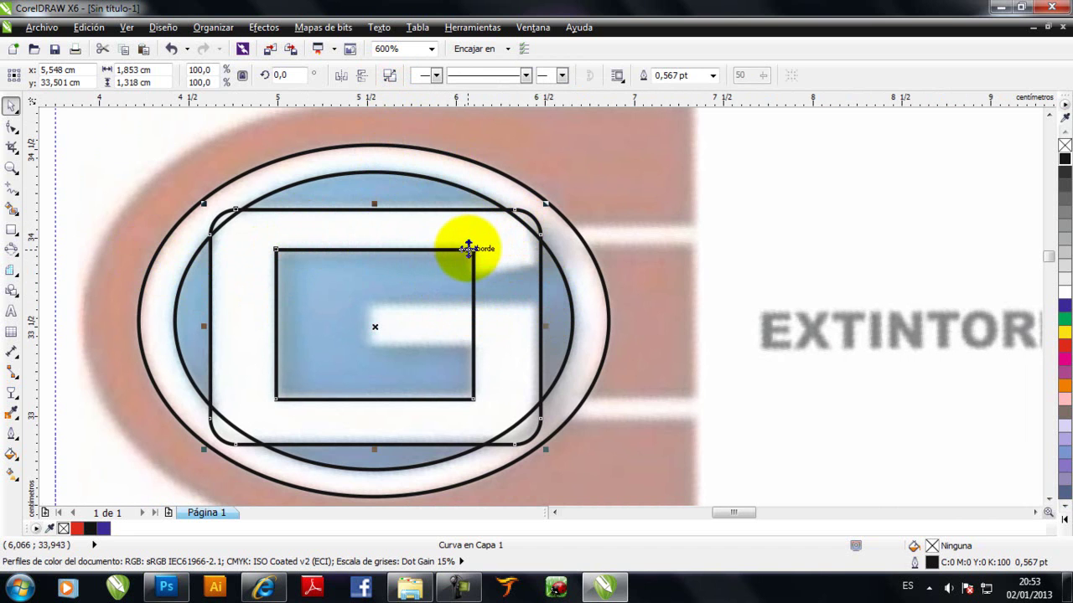
Draw a closed Bézier shape about 1.14 cm by 0.55 cm over the G's blue opening, extending past the outer ellipse.
{"action": "left_click", "coordinate": [13, 191]}
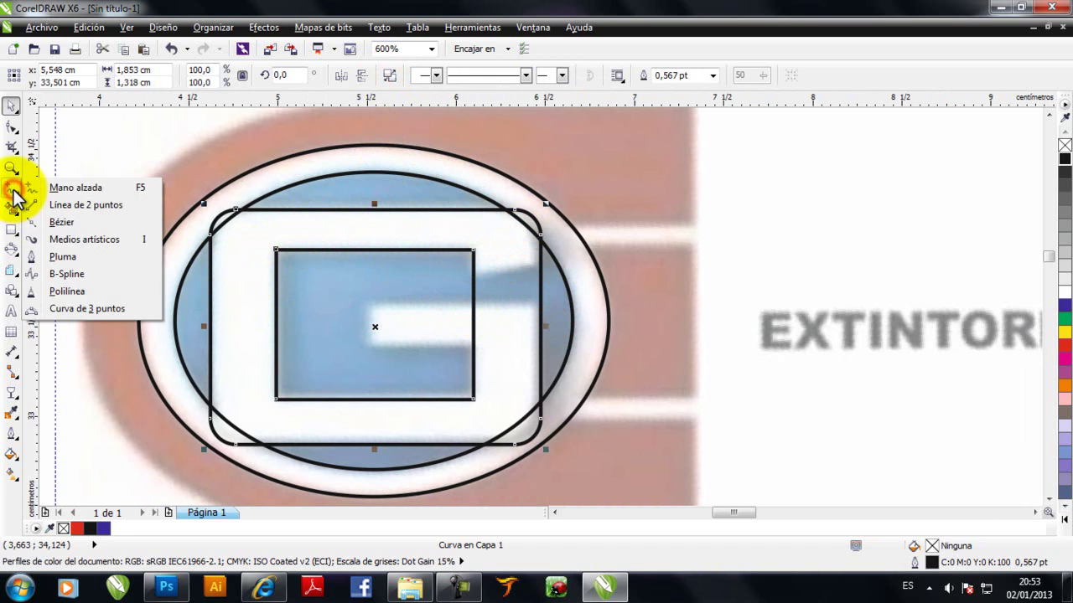
{"action": "left_click", "coordinate": [74, 223]}
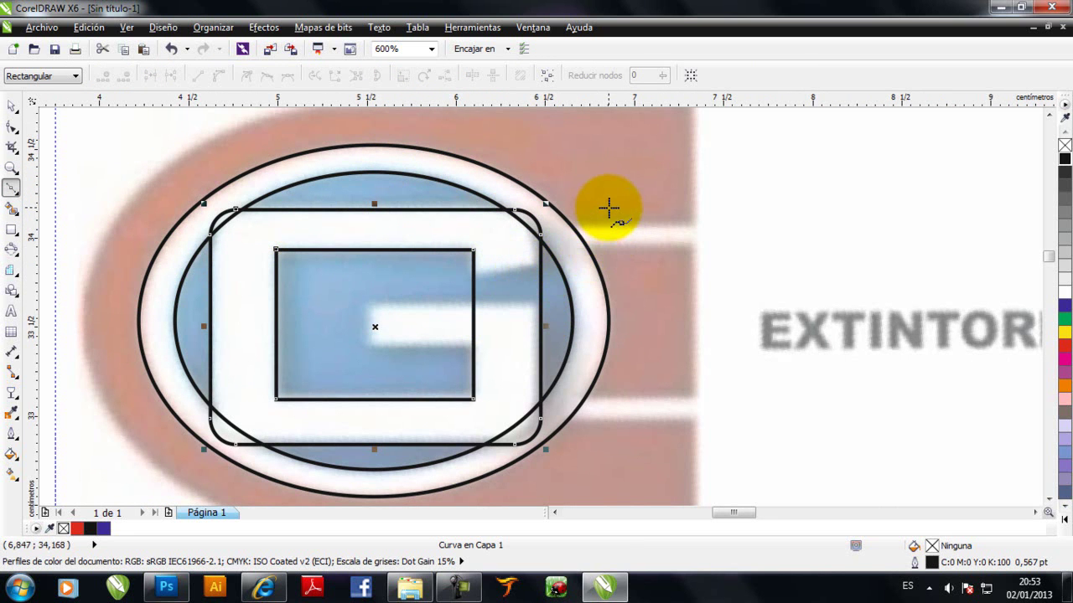
{"action": "scroll", "coordinate": [540, 263], "scroll_direction": "up", "scroll_amount": 1}
{"action": "left_click", "coordinate": [535, 259]}
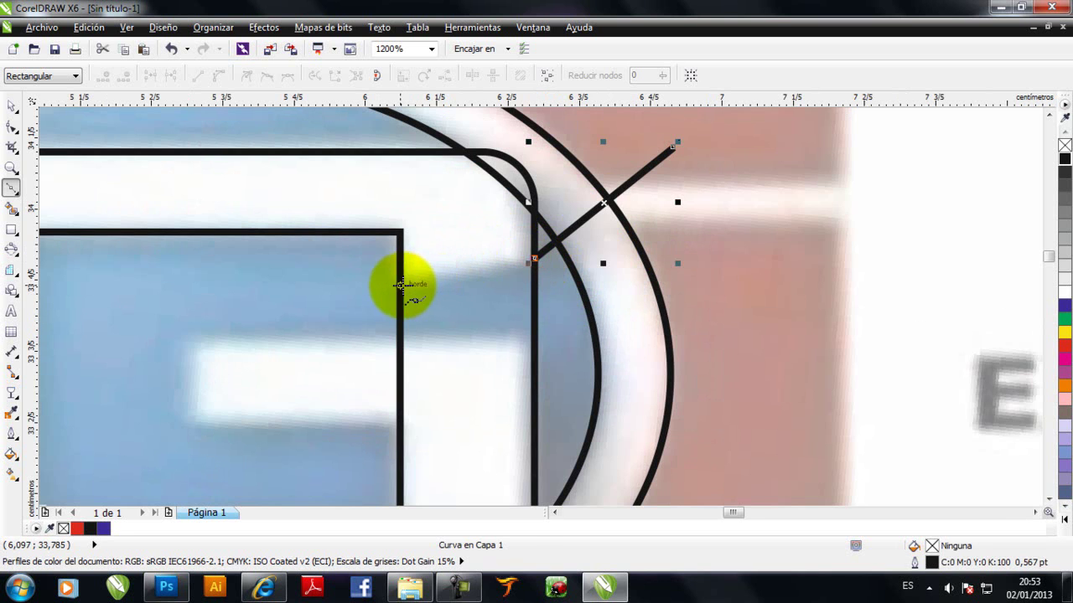
{"action": "left_click", "coordinate": [400, 286]}
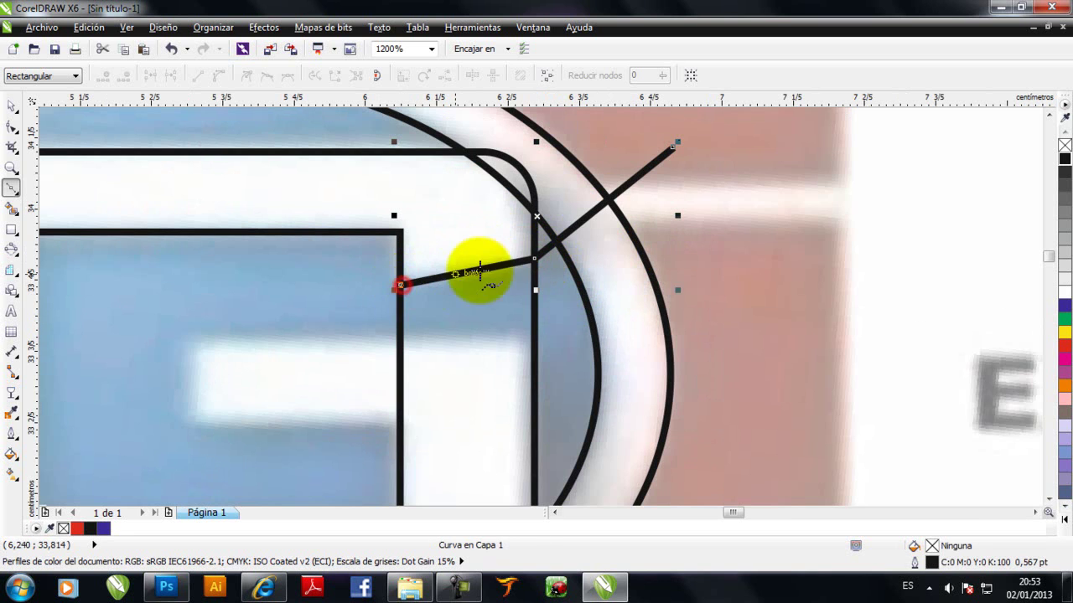
{"action": "left_click", "coordinate": [346, 281]}
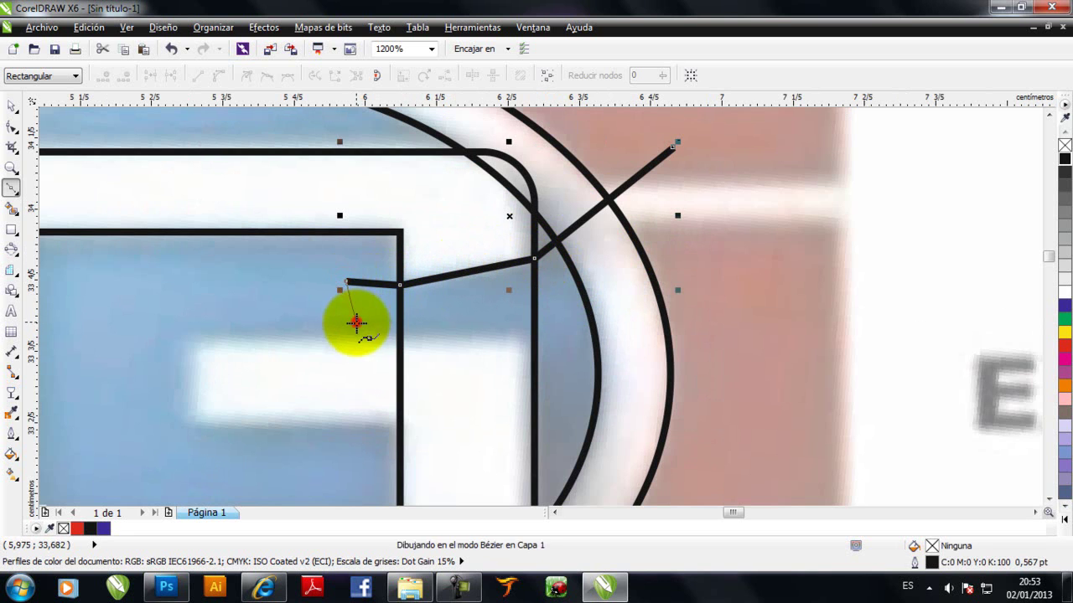
{"action": "left_click", "coordinate": [356, 321]}
{"action": "left_click", "coordinate": [400, 335]}
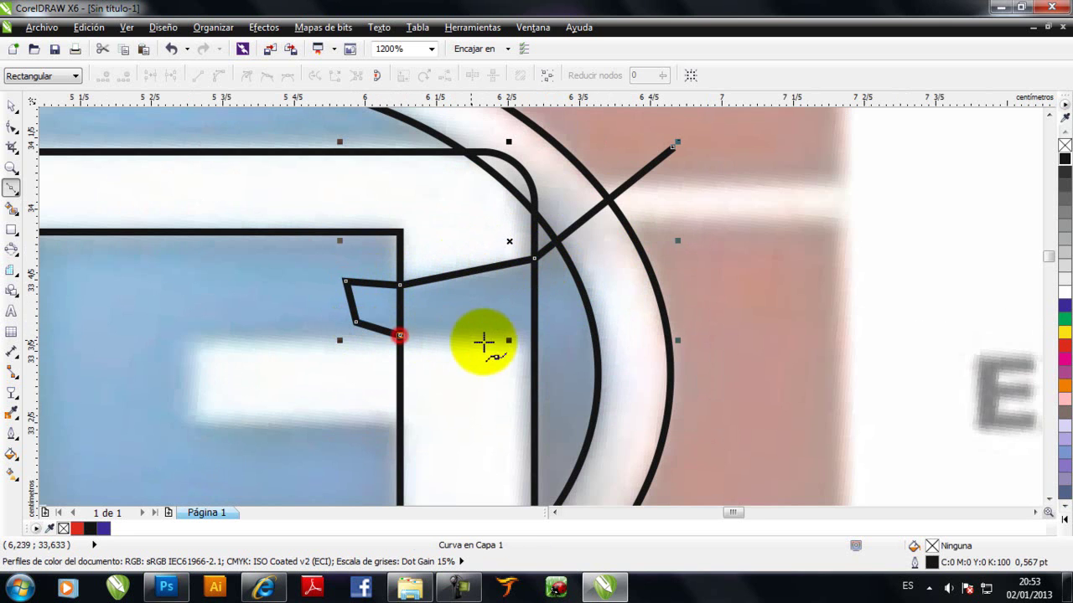
{"action": "left_click", "coordinate": [534, 342]}
{"action": "scroll", "coordinate": [596, 343], "scroll_direction": "down", "scroll_amount": 3}
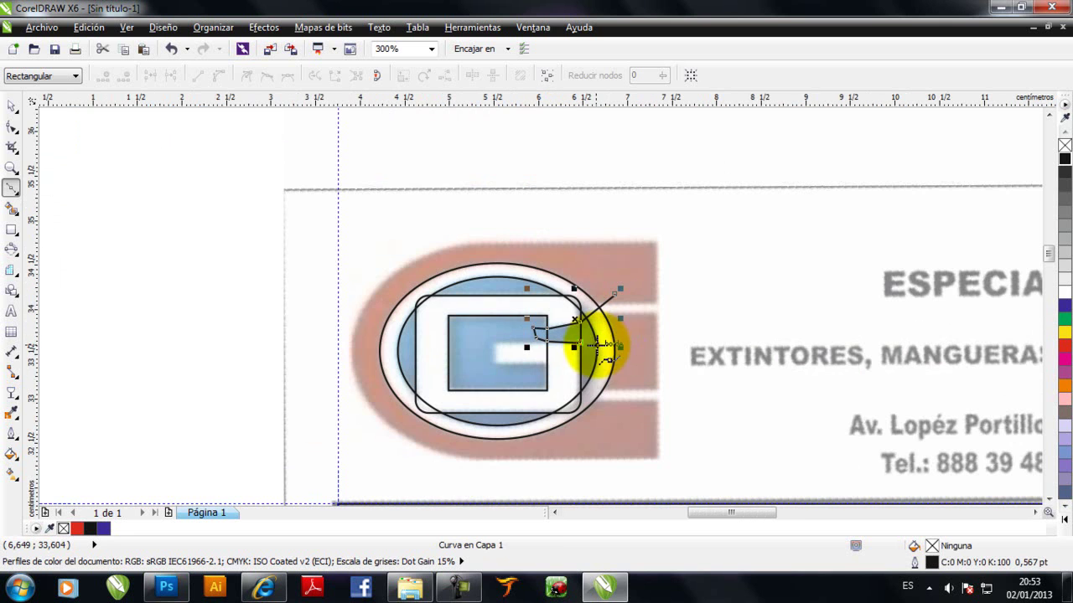
{"action": "left_click", "coordinate": [634, 338]}
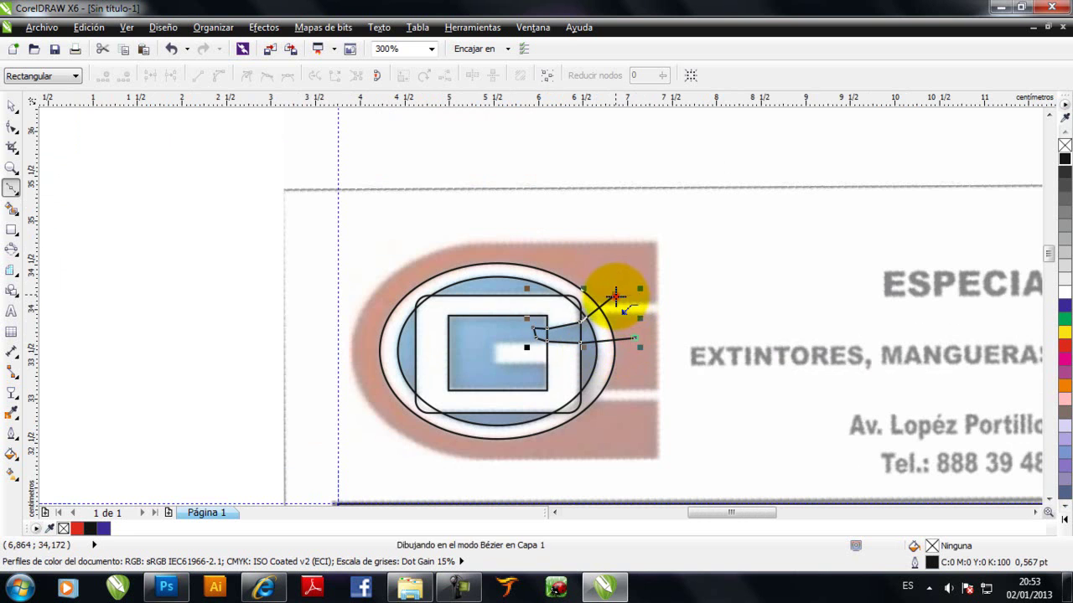
{"action": "left_click", "coordinate": [11, 106]}
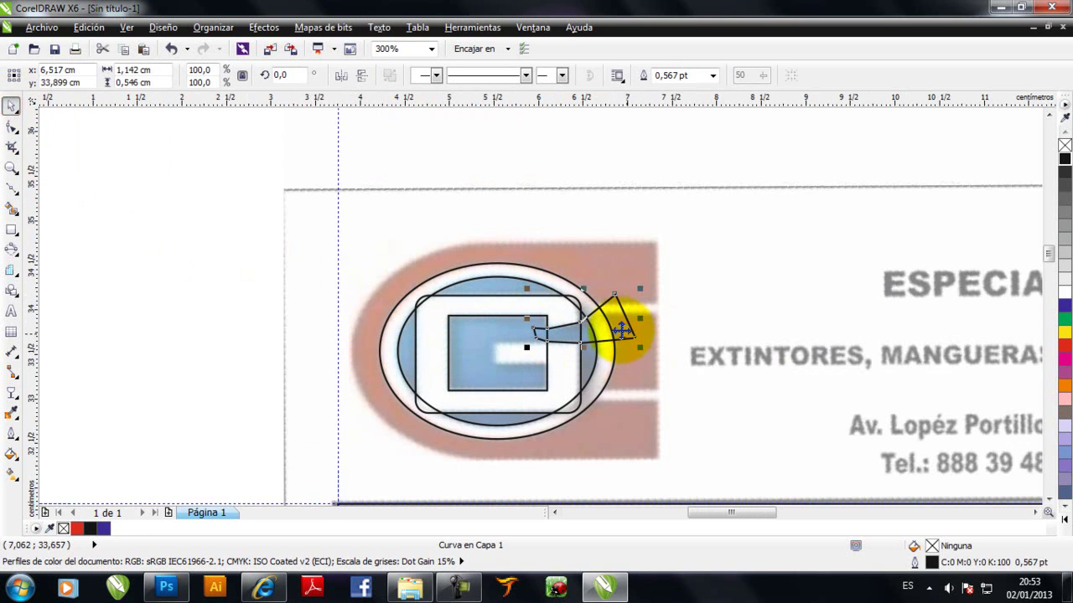
Fill the shape over the G's opening with magenta (C:0 M:100 Y:0 K:0).
{"action": "scroll", "coordinate": [635, 344], "scroll_direction": "up", "scroll_amount": 2}
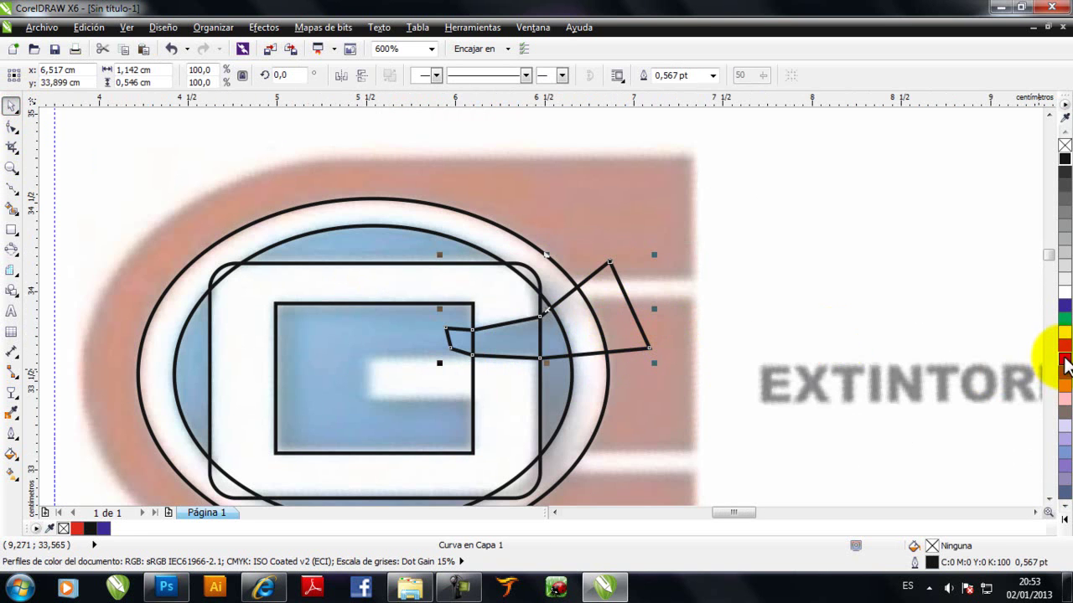
{"action": "left_click", "coordinate": [1064, 360]}
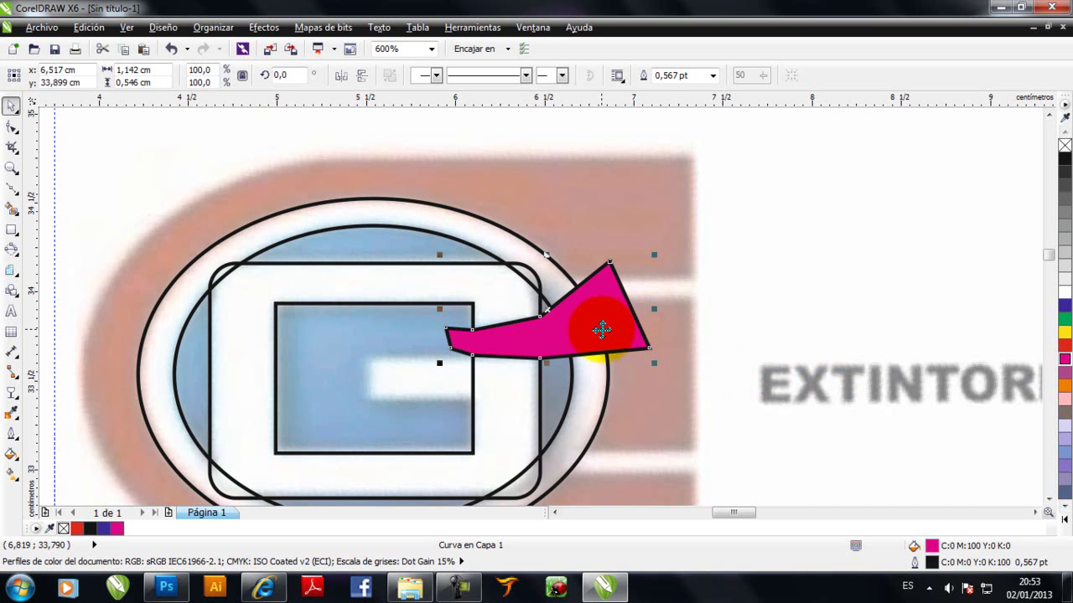
{"action": "left_click_drag", "start_coordinate": [590, 301], "coordinate": [556, 299]}
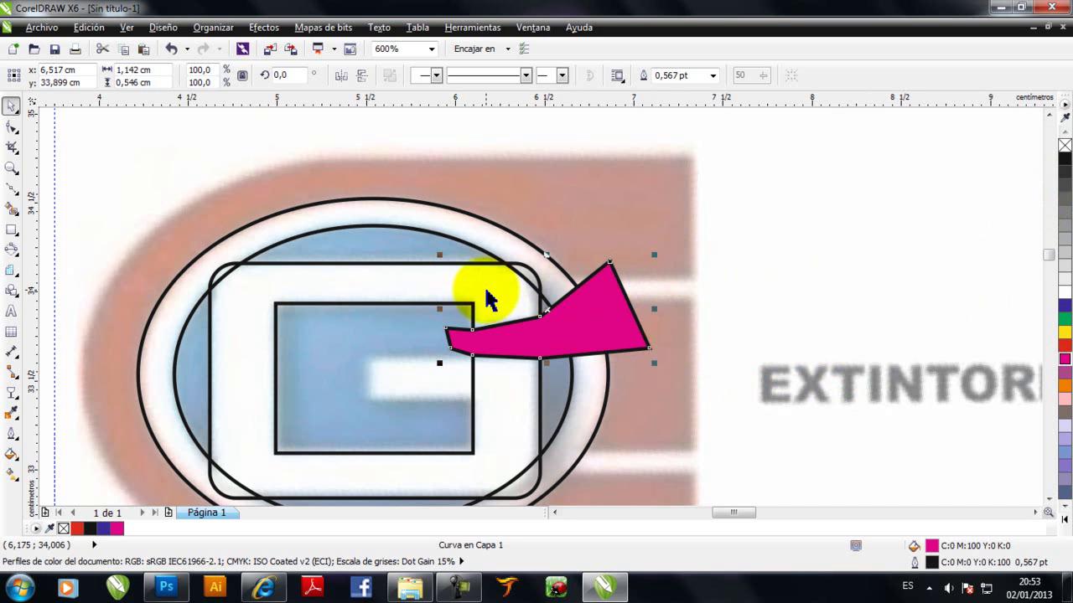
Trim the G curve with the magenta shape to cut its opening, and delete the magenta shape.
{"action": "left_click", "coordinate": [419, 270], "text": "shift"}
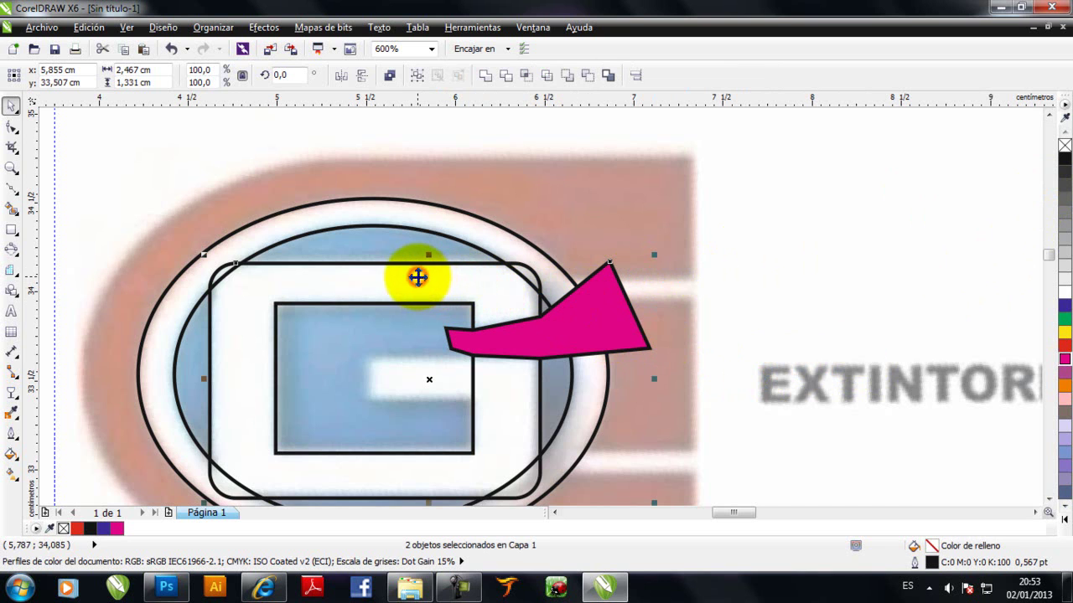
{"action": "left_click", "coordinate": [505, 75]}
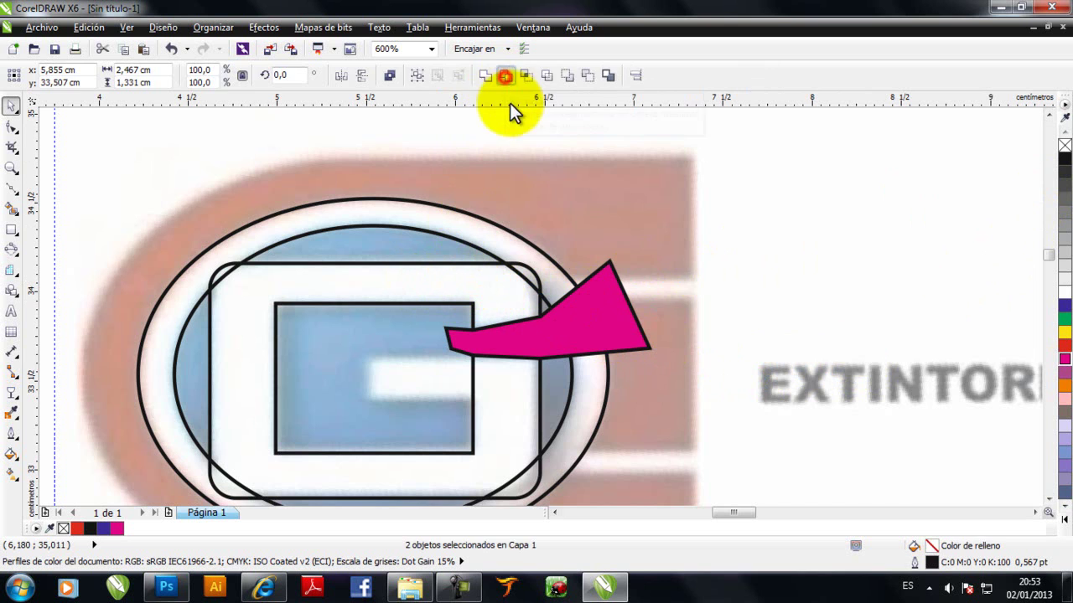
{"action": "left_click", "coordinate": [710, 279]}
{"action": "left_click", "coordinate": [617, 304]}
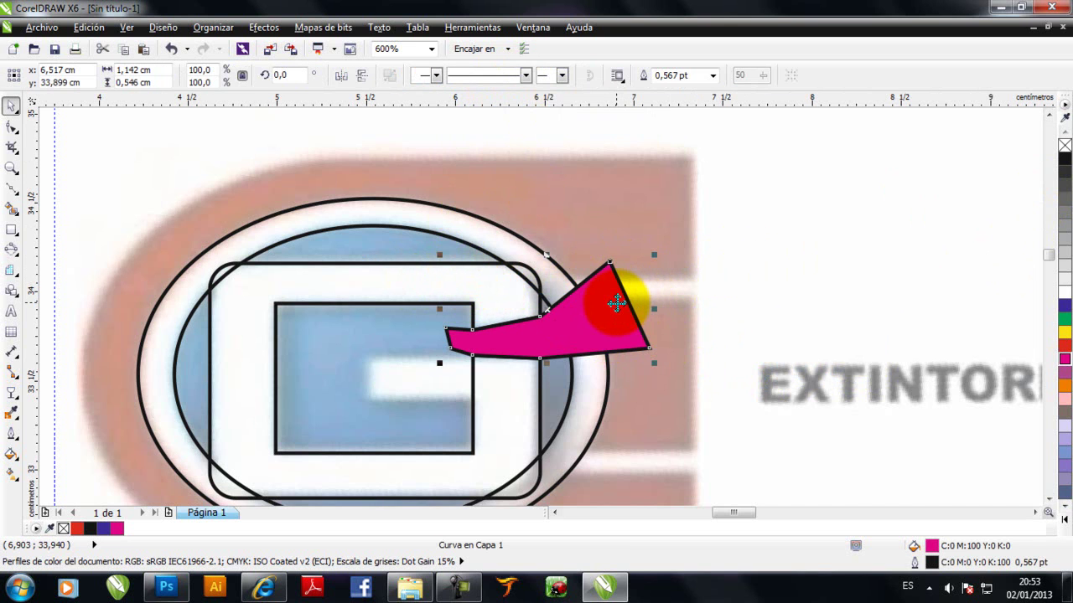
{"action": "key", "text": "Delete"}
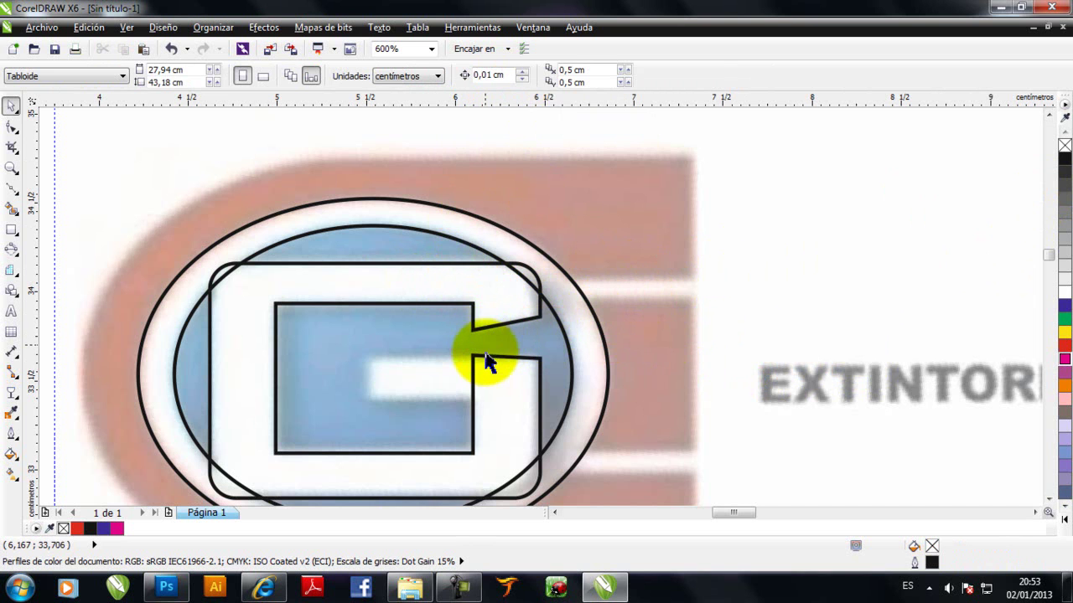
Draw a rectangle about 0.94 cm by 0.24 cm over the G's white crossbar, reaching the G's outer edge.
{"action": "scroll", "coordinate": [496, 429], "scroll_direction": "down", "scroll_amount": 1}
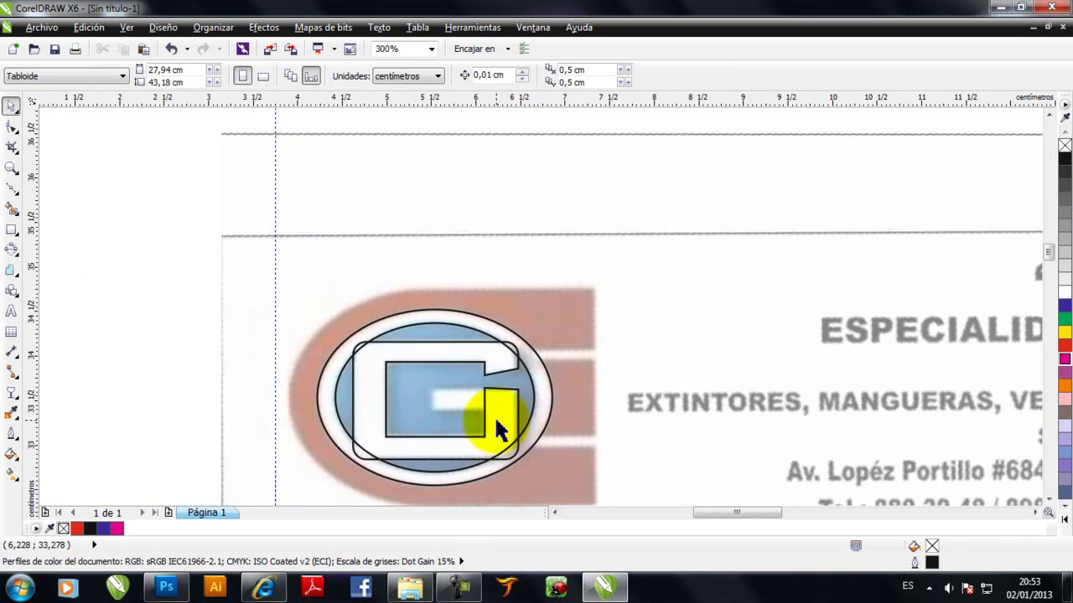
{"action": "scroll", "coordinate": [497, 430], "scroll_direction": "up", "scroll_amount": 2}
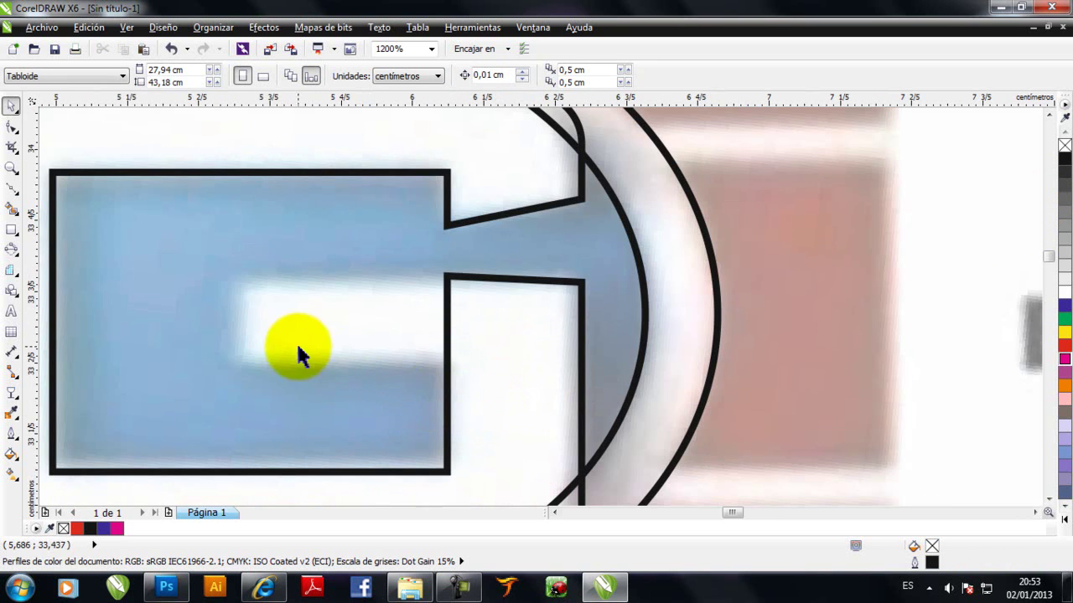
{"action": "left_click", "coordinate": [14, 229]}
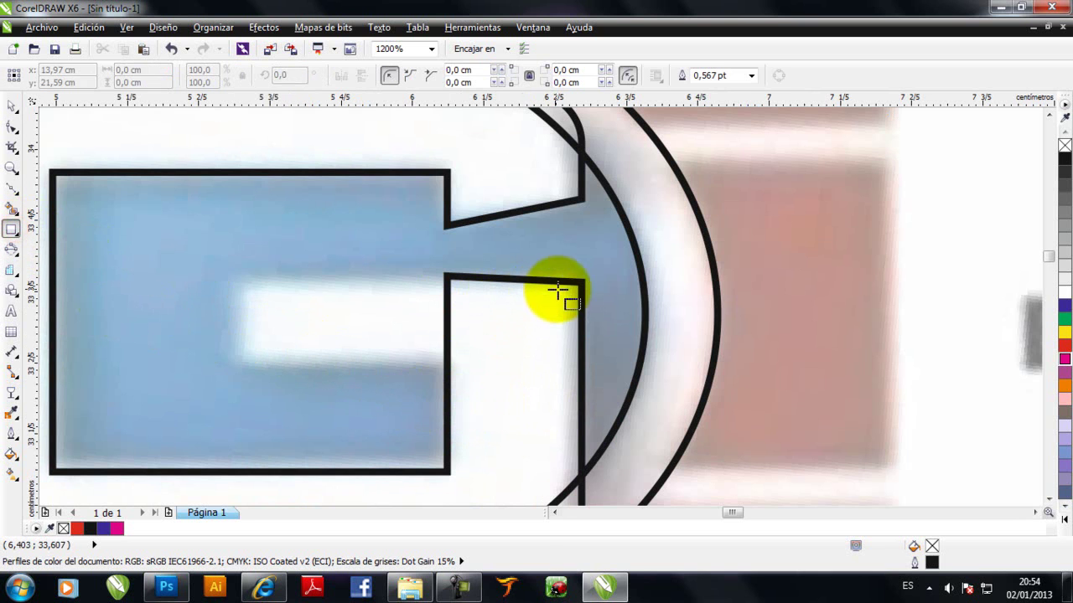
{"action": "left_click_drag", "start_coordinate": [577, 282], "coordinate": [242, 366]}
Level the G's slanted edge below the opening by moving its inner corner node down to the crossbar rectangle's upper edge.
{"action": "left_click", "coordinate": [11, 125]}
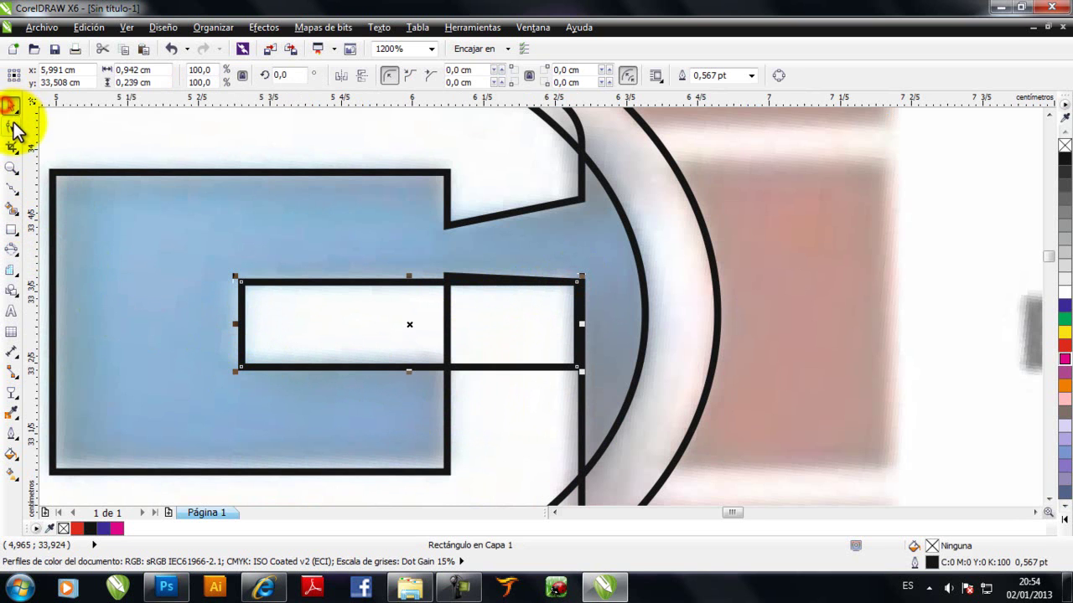
{"action": "scroll", "coordinate": [444, 286], "scroll_direction": "up", "scroll_amount": 1}
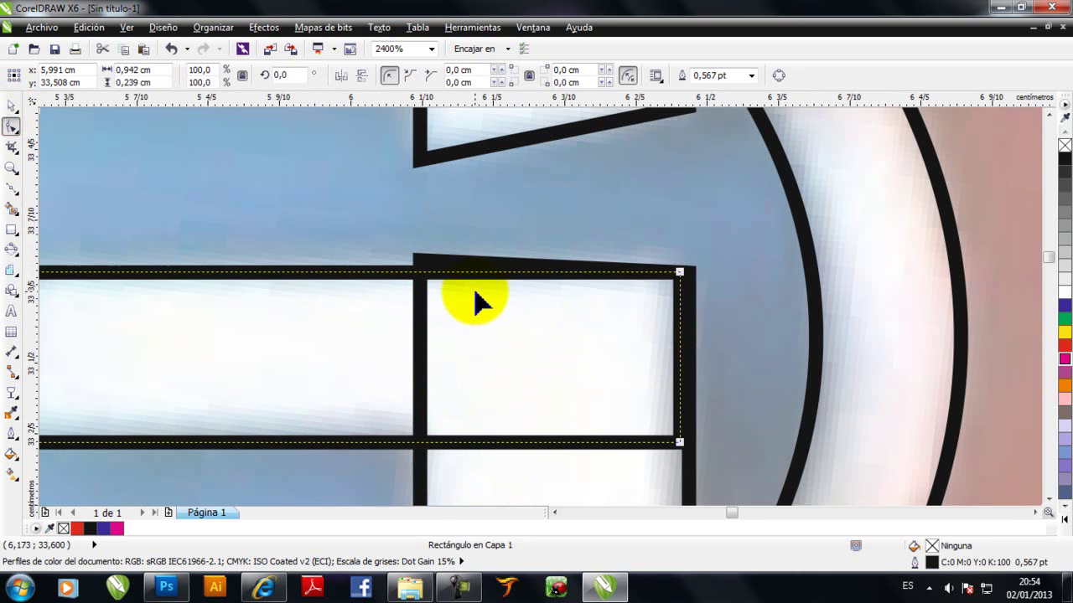
{"action": "left_click", "coordinate": [422, 308]}
{"action": "left_click_drag", "start_coordinate": [422, 267], "coordinate": [422, 278]}
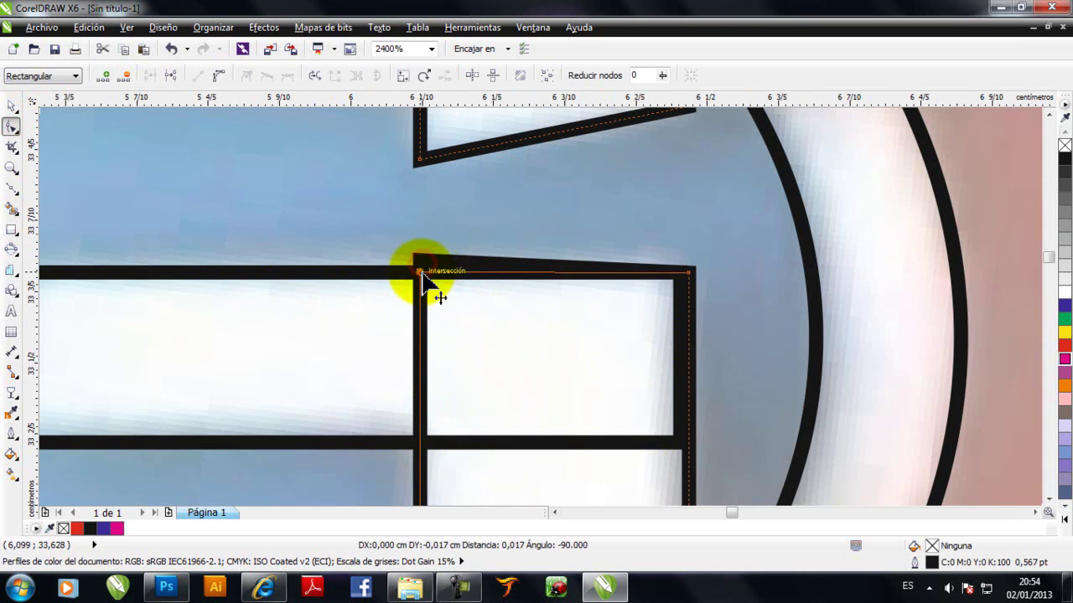
{"action": "left_click", "coordinate": [688, 274]}
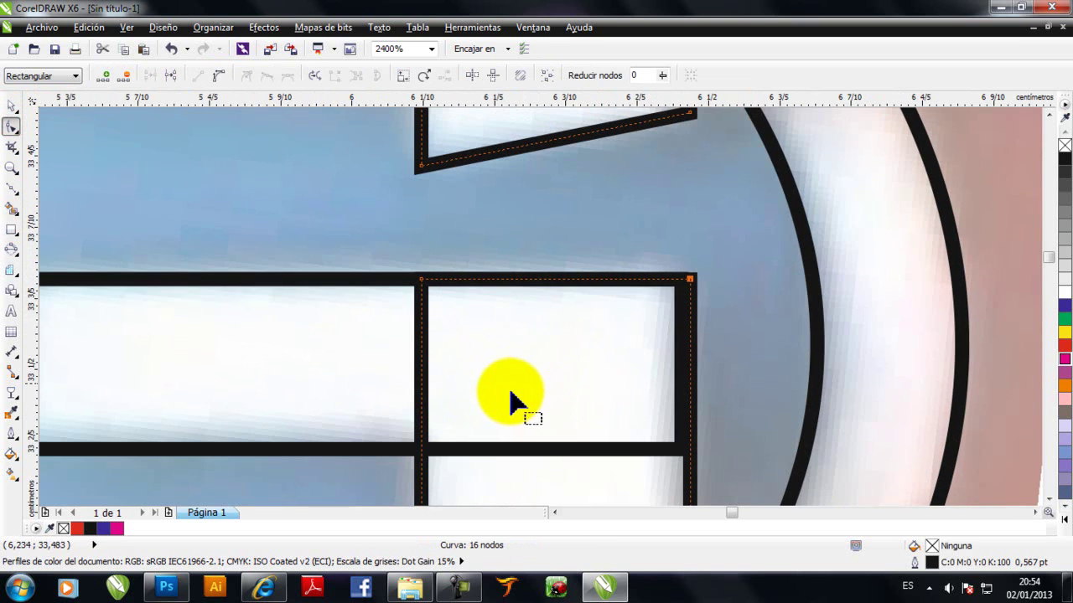
Weld the crossbar rectangle and the G curve into one shape.
{"action": "scroll", "coordinate": [514, 383], "scroll_direction": "down", "scroll_amount": 4}
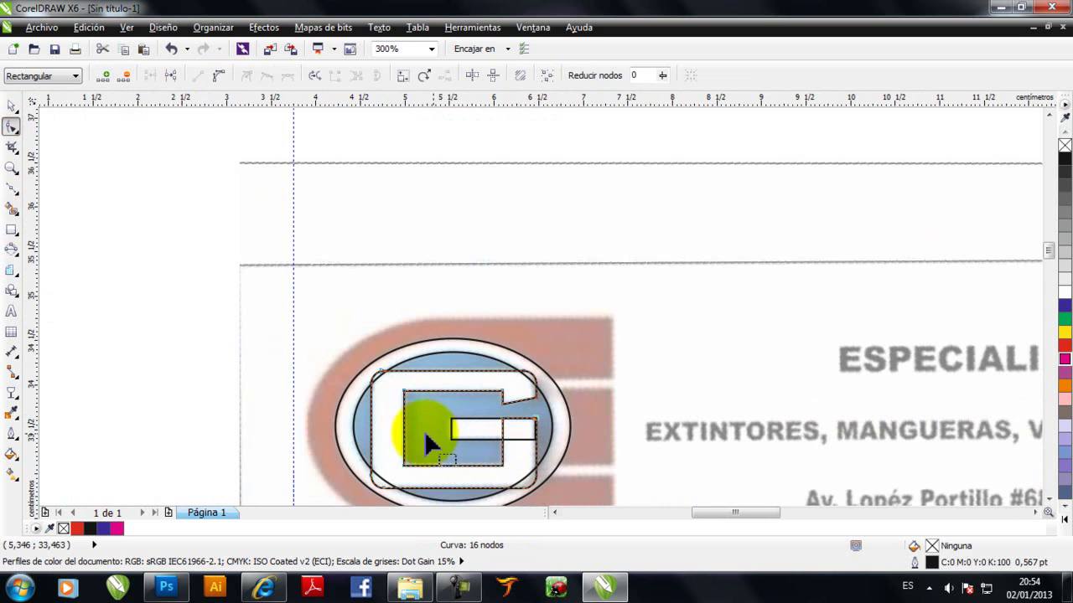
{"action": "scroll", "coordinate": [419, 429], "scroll_direction": "up", "scroll_amount": 1}
{"action": "left_click", "coordinate": [10, 107]}
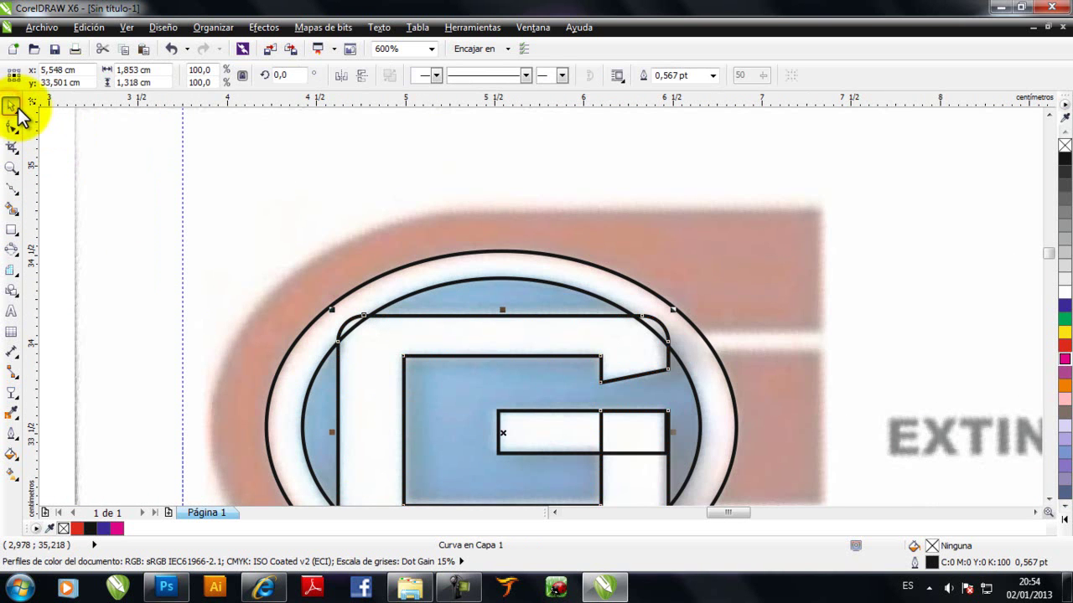
{"action": "scroll", "coordinate": [60, 119], "scroll_direction": "right", "scroll_amount": 2}
{"action": "scroll", "coordinate": [165, 177], "scroll_direction": "down", "scroll_amount": 3}
{"action": "scroll", "coordinate": [202, 182], "scroll_direction": "right", "scroll_amount": 4}
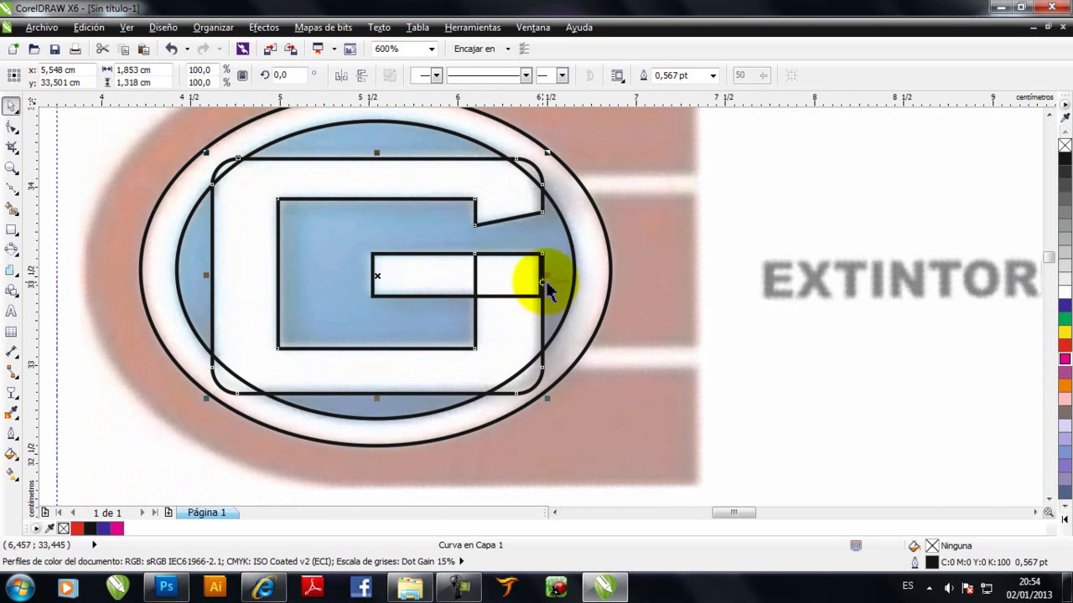
{"action": "left_click", "coordinate": [437, 263], "text": "shift"}
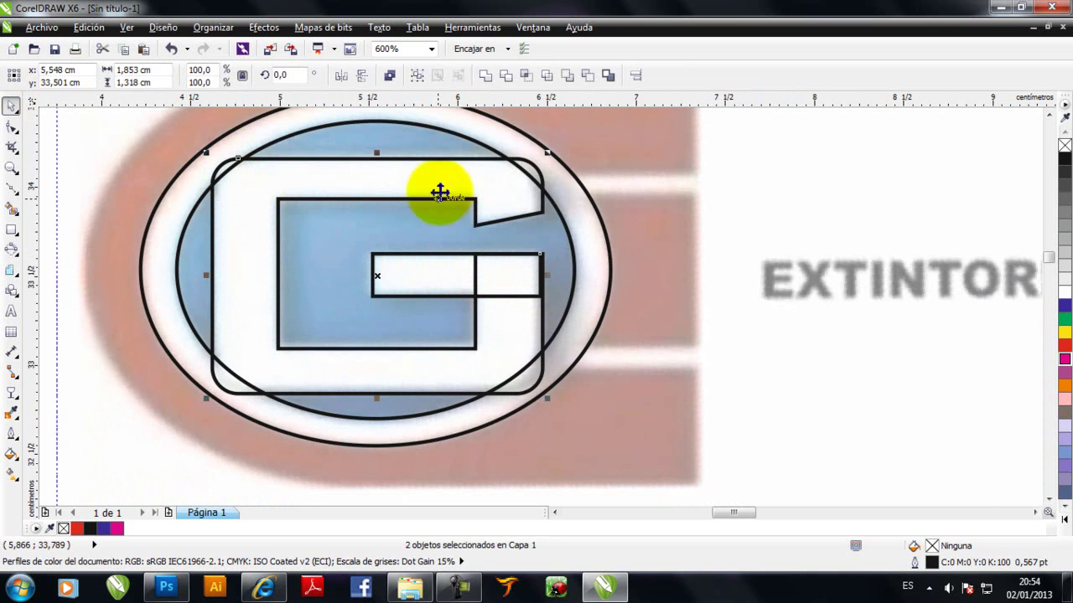
{"action": "left_click", "coordinate": [485, 78]}
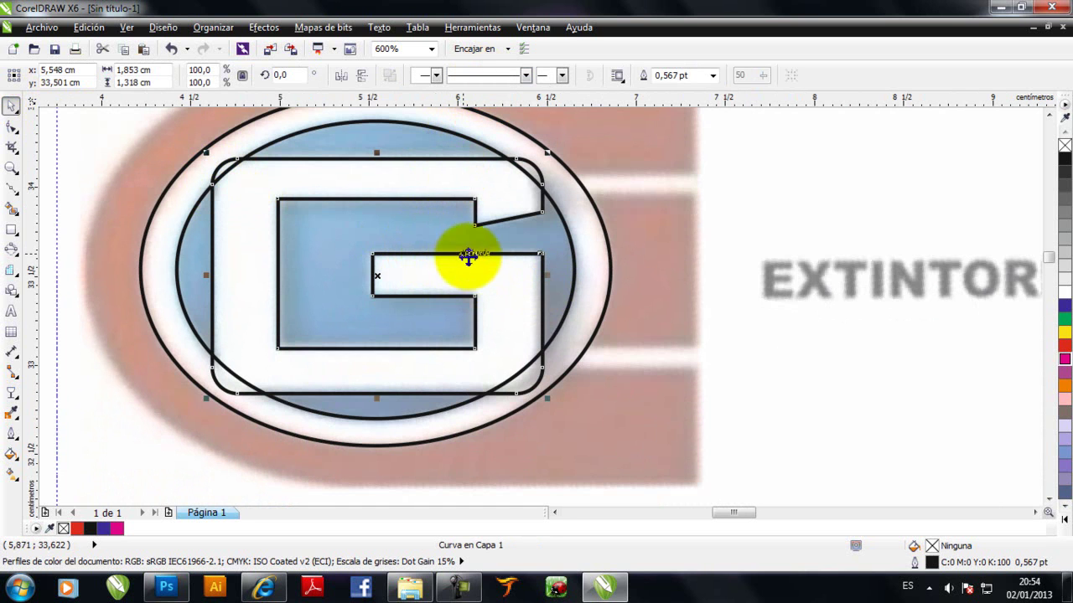
Remove the G's outline and fill it with white.
{"action": "scroll", "coordinate": [456, 350], "scroll_direction": "down", "scroll_amount": 2}
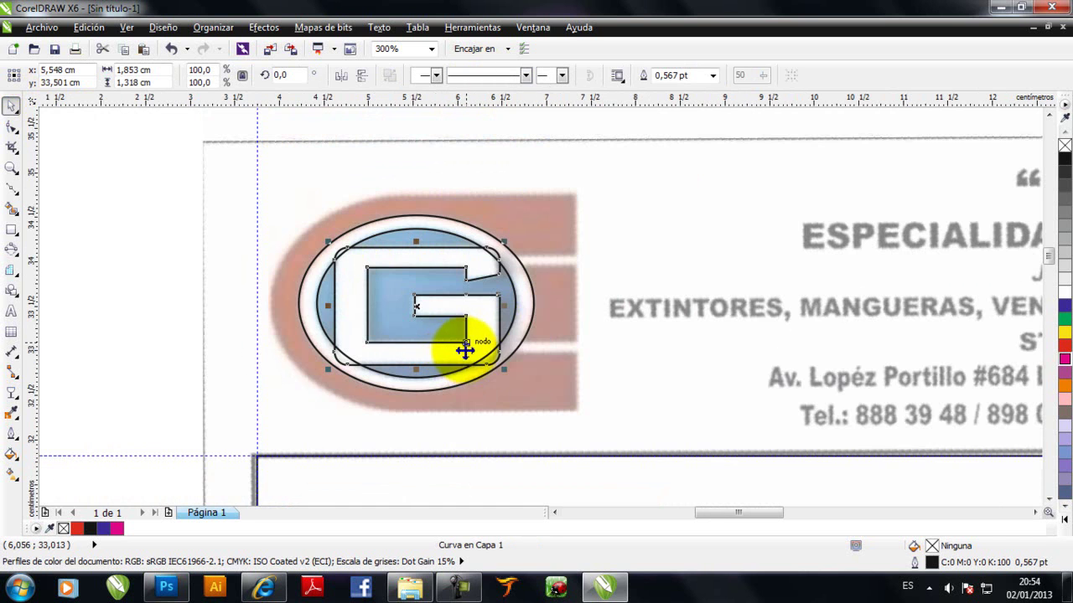
{"action": "scroll", "coordinate": [503, 356], "scroll_direction": "right", "scroll_amount": 2}
{"action": "scroll", "coordinate": [369, 379], "scroll_direction": "up", "scroll_amount": 2}
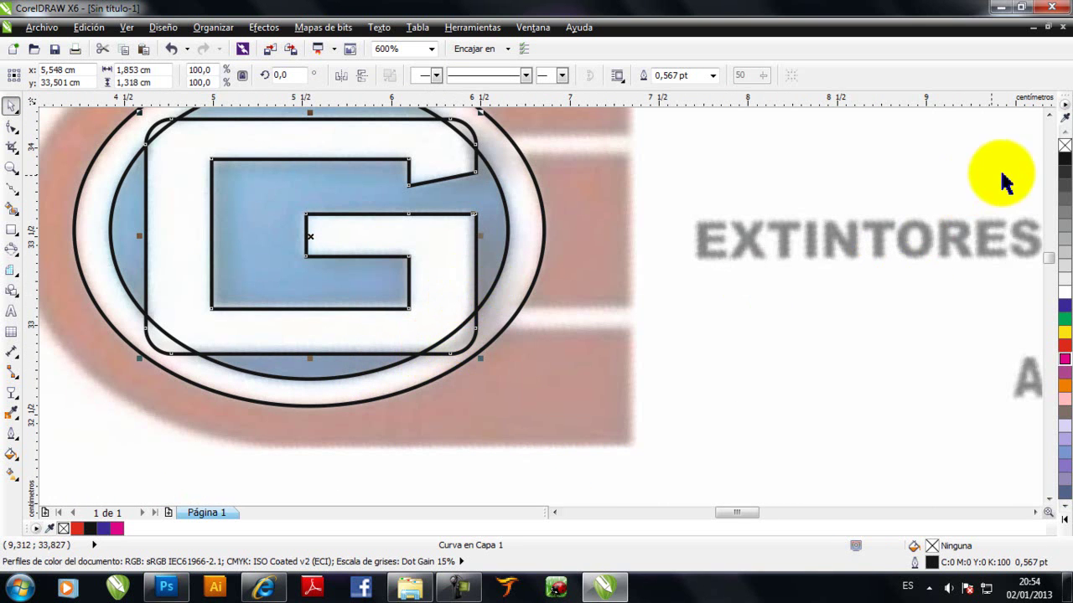
{"action": "right_click", "coordinate": [1065, 145]}
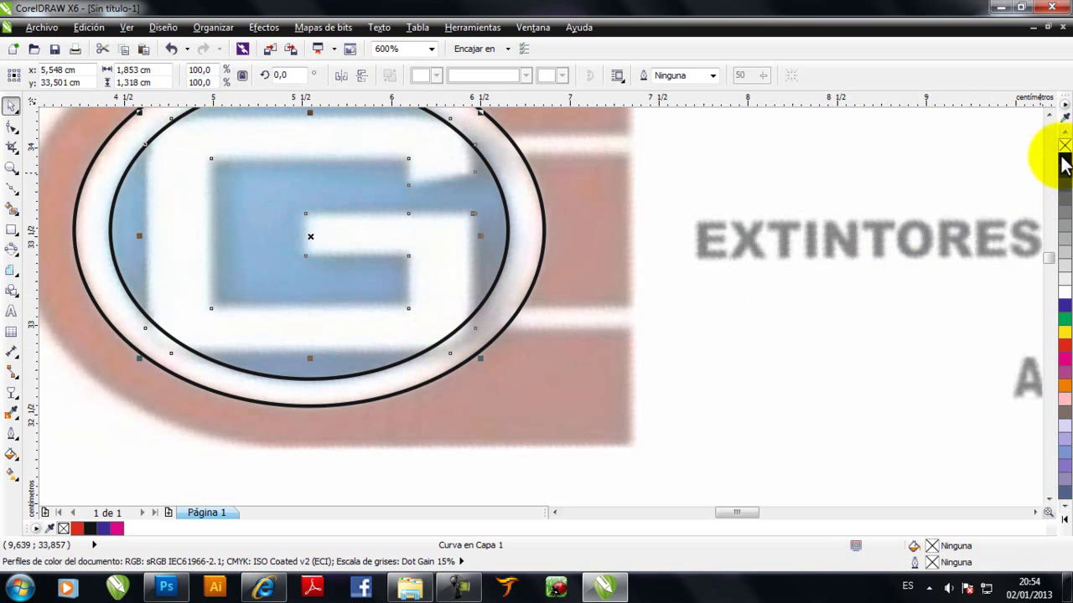
{"action": "left_click", "coordinate": [1064, 291]}
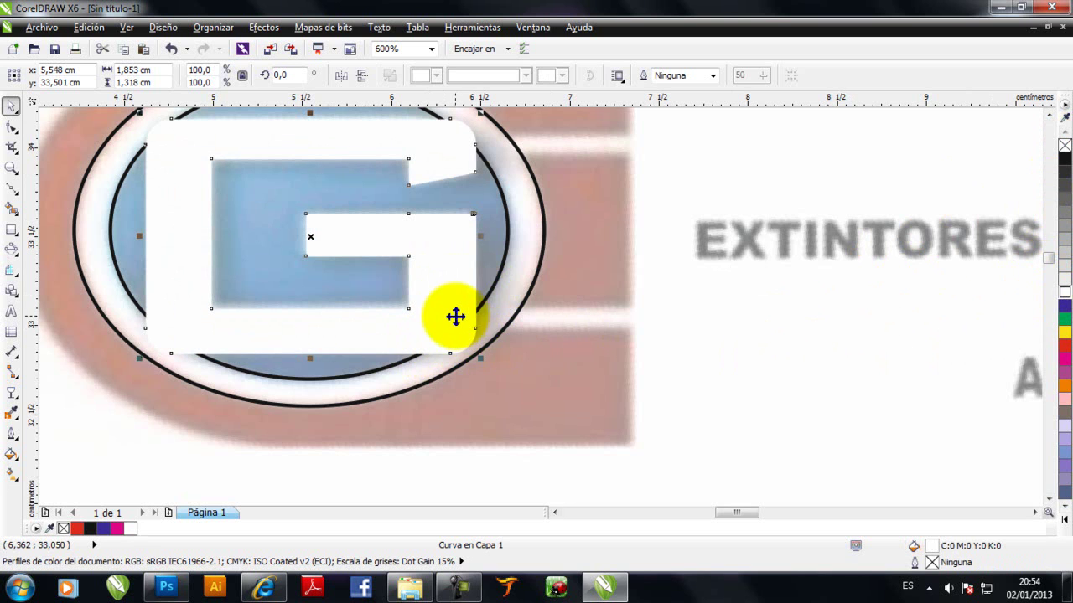
Combine the outer and inner ellipses of the logo into a single curve.
{"action": "left_click", "coordinate": [517, 291]}
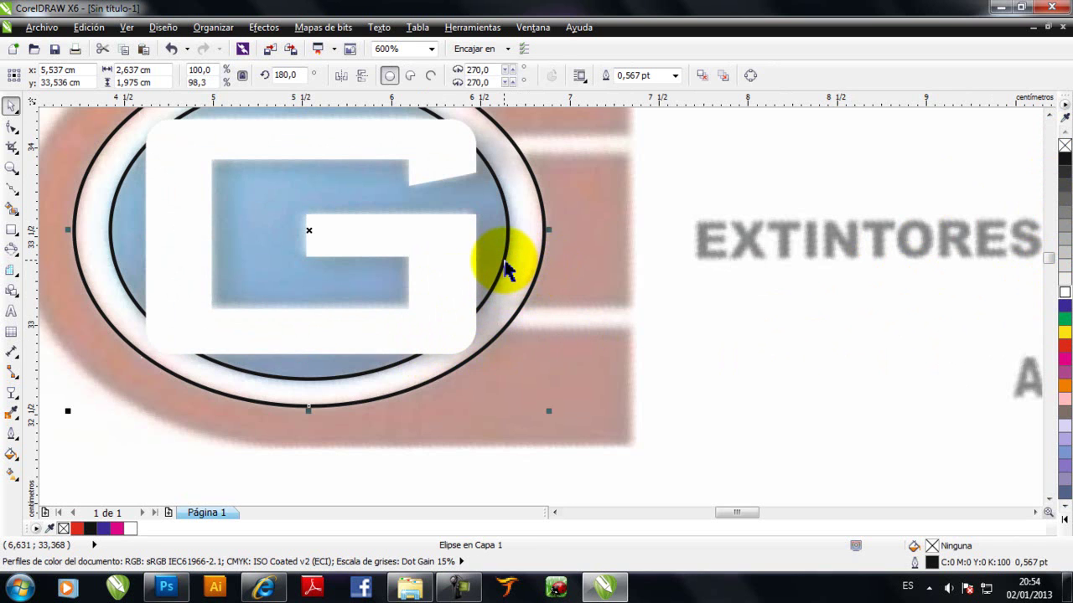
{"action": "left_click", "coordinate": [504, 259], "text": "shift"}
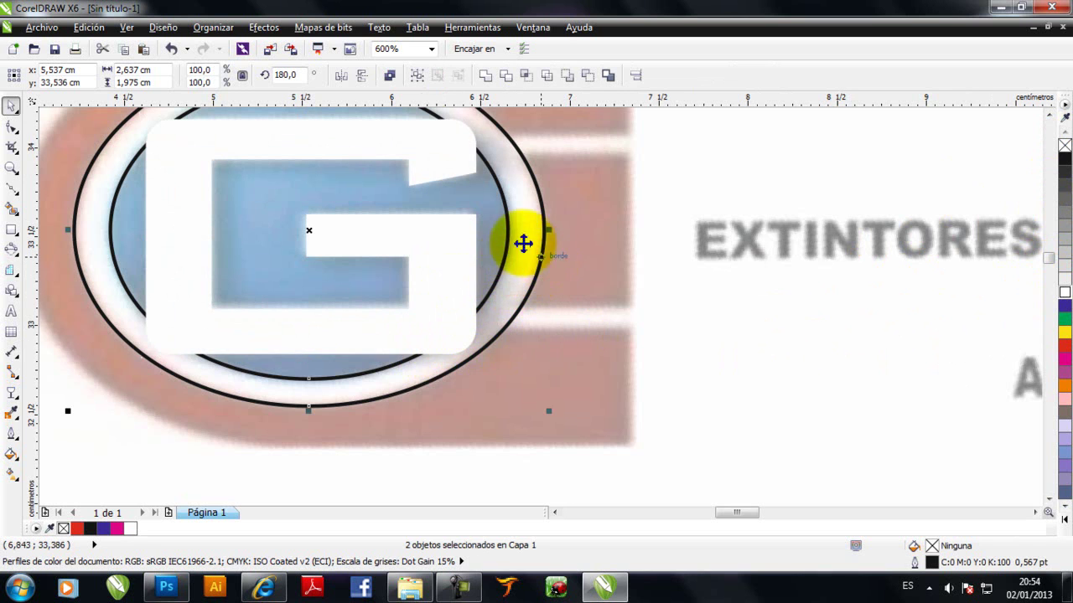
{"action": "left_click", "coordinate": [391, 77]}
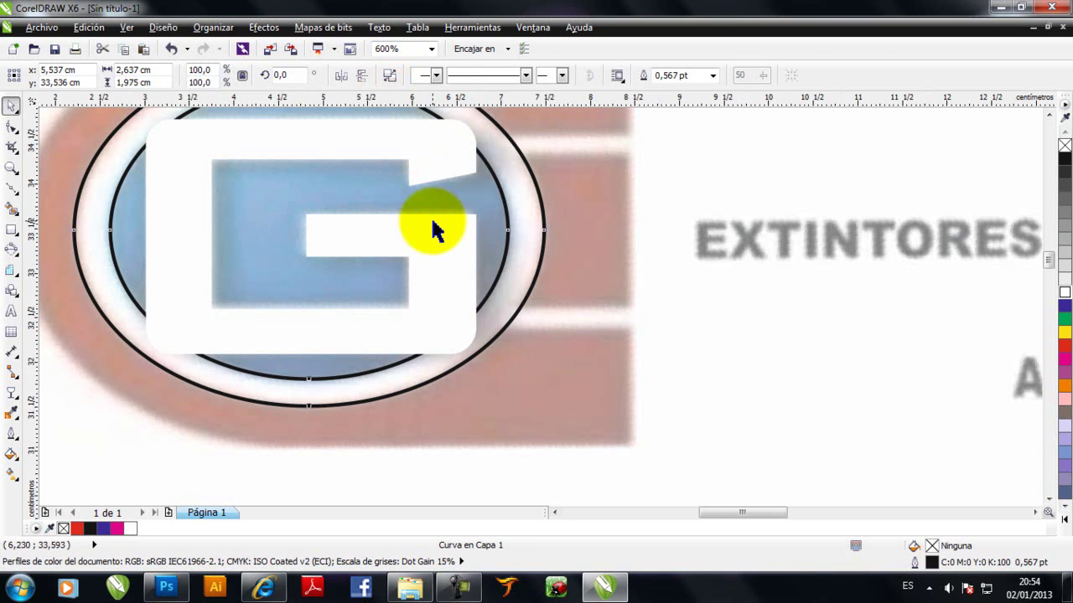
Draw a rectangle about 2.11 cm by 2.45 cm over the straight right-hand part of the logo's red band.
{"action": "scroll", "coordinate": [431, 227], "scroll_direction": "down", "scroll_amount": 2}
{"action": "scroll", "coordinate": [492, 270], "scroll_direction": "up", "scroll_amount": 2}
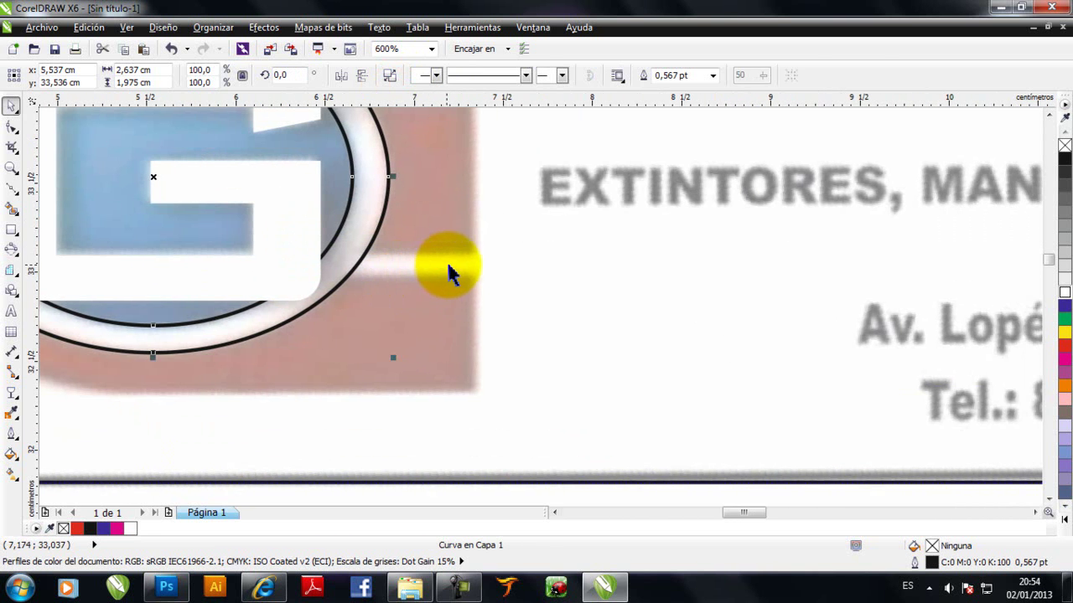
{"action": "scroll", "coordinate": [448, 266], "scroll_direction": "down", "scroll_amount": 2}
{"action": "scroll", "coordinate": [426, 262], "scroll_direction": "down", "scroll_amount": 2}
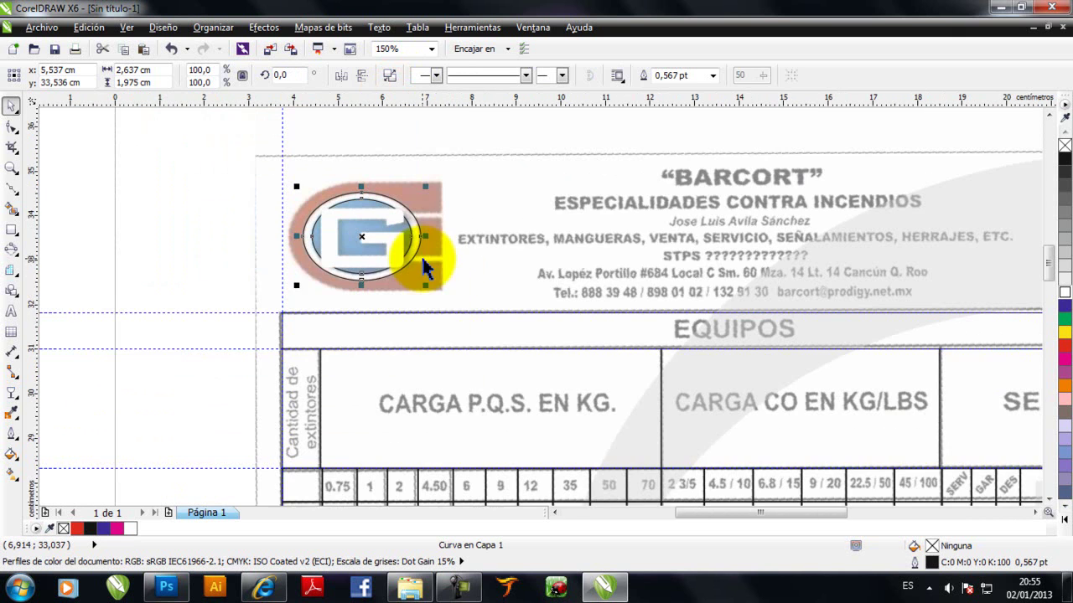
{"action": "scroll", "coordinate": [429, 216], "scroll_direction": "up", "scroll_amount": 2}
{"action": "left_click", "coordinate": [12, 229]}
{"action": "left_click_drag", "start_coordinate": [458, 159], "coordinate": [270, 378]}
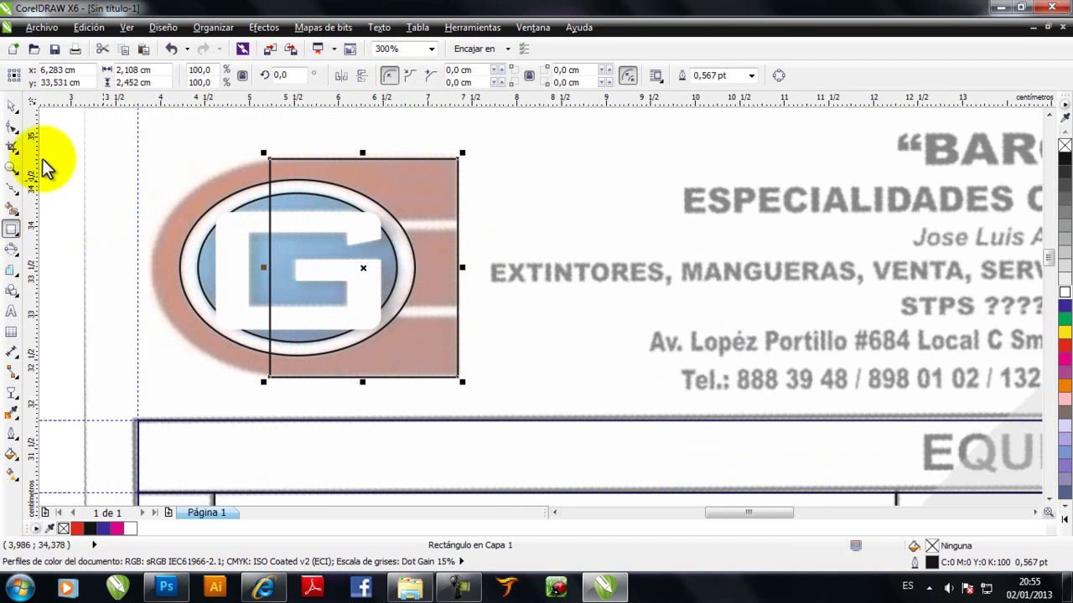
Copy the combined ellipse ring onto a newly added second page.
{"action": "left_click", "coordinate": [13, 107]}
{"action": "left_click", "coordinate": [217, 204]}
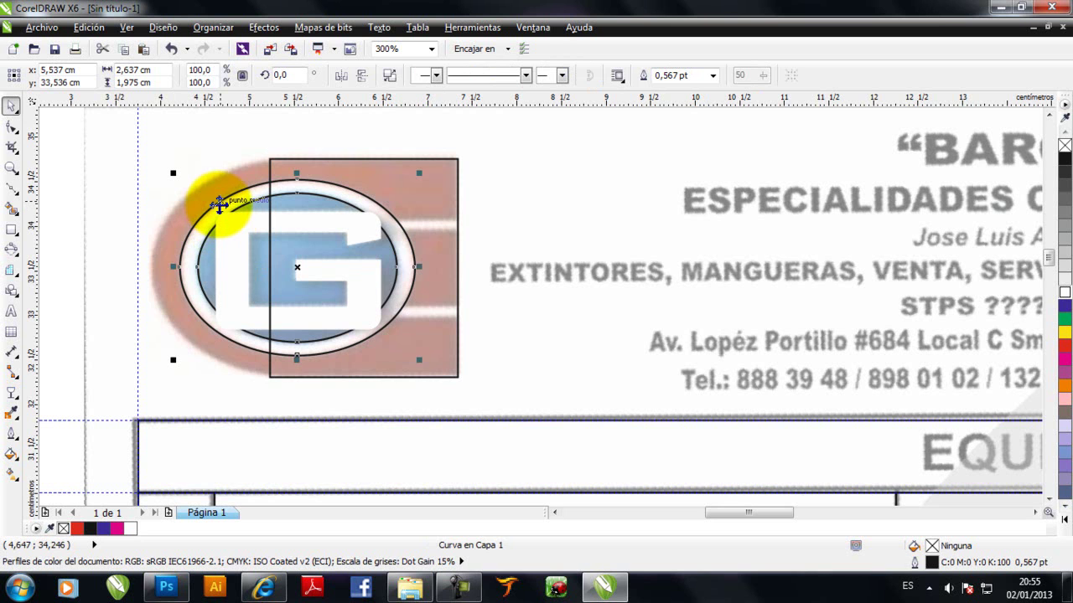
{"action": "left_click", "coordinate": [168, 512]}
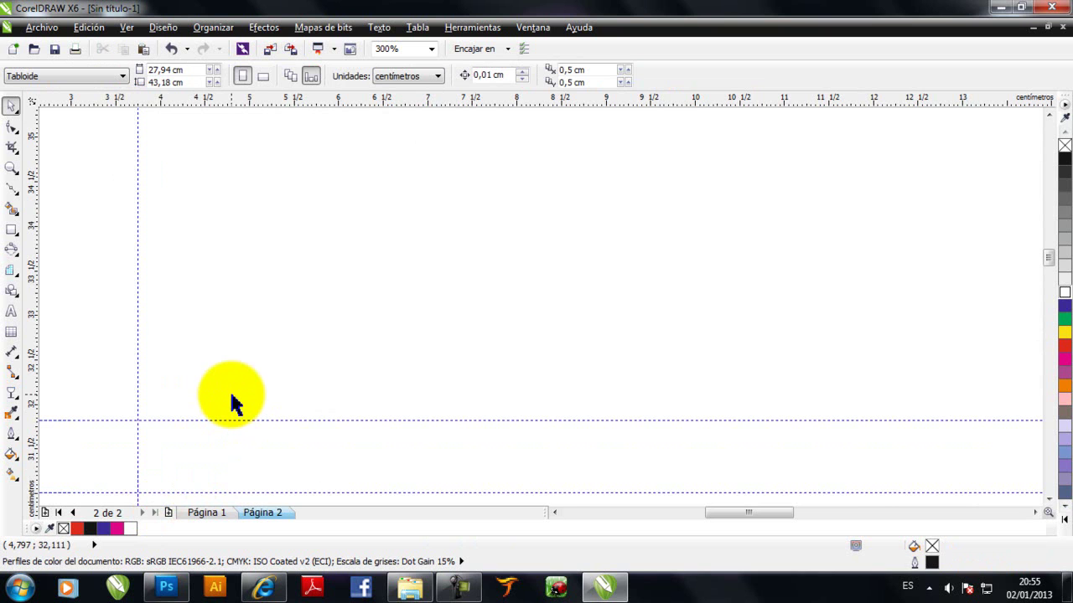
{"action": "key", "text": "ctrl+v"}
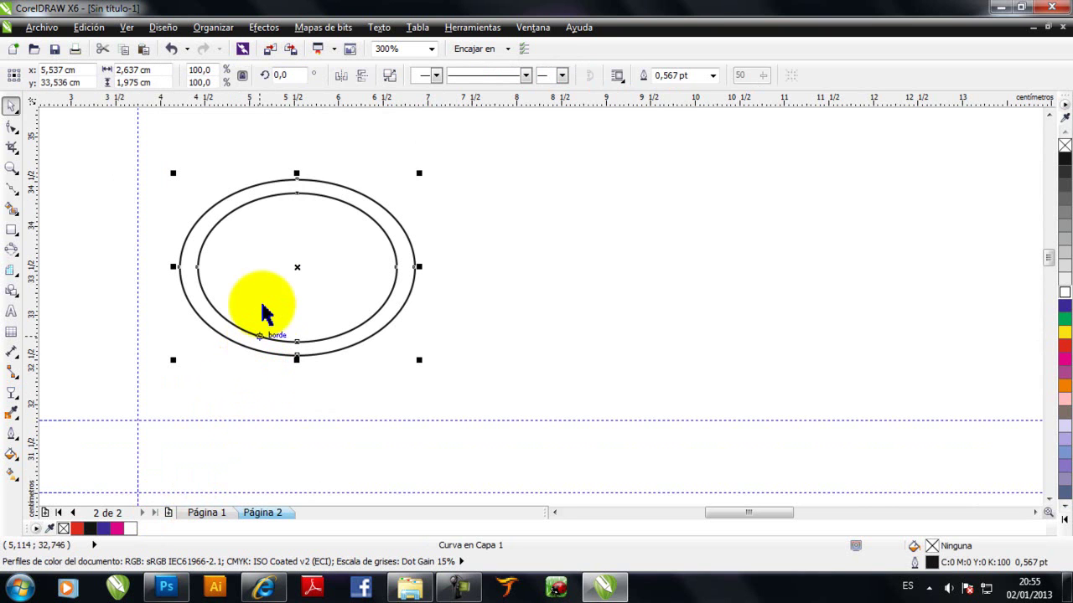
Break apart the ellipse ring on page 2 and delete its inner ellipse.
{"action": "left_click", "coordinate": [390, 77]}
{"action": "left_click", "coordinate": [374, 152]}
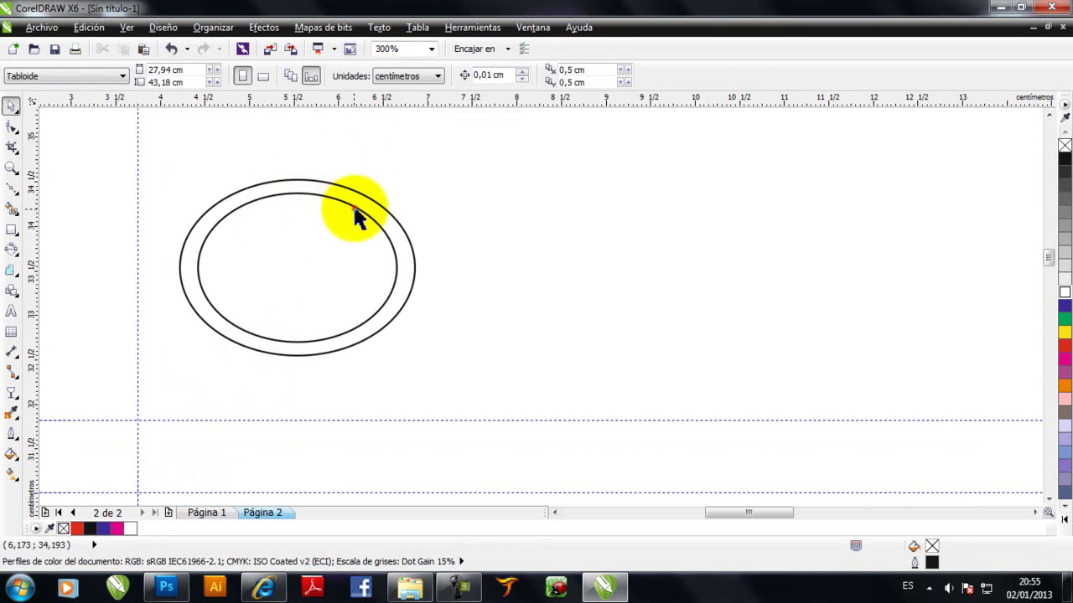
{"action": "left_click", "coordinate": [355, 209]}
{"action": "key", "text": "Delete"}
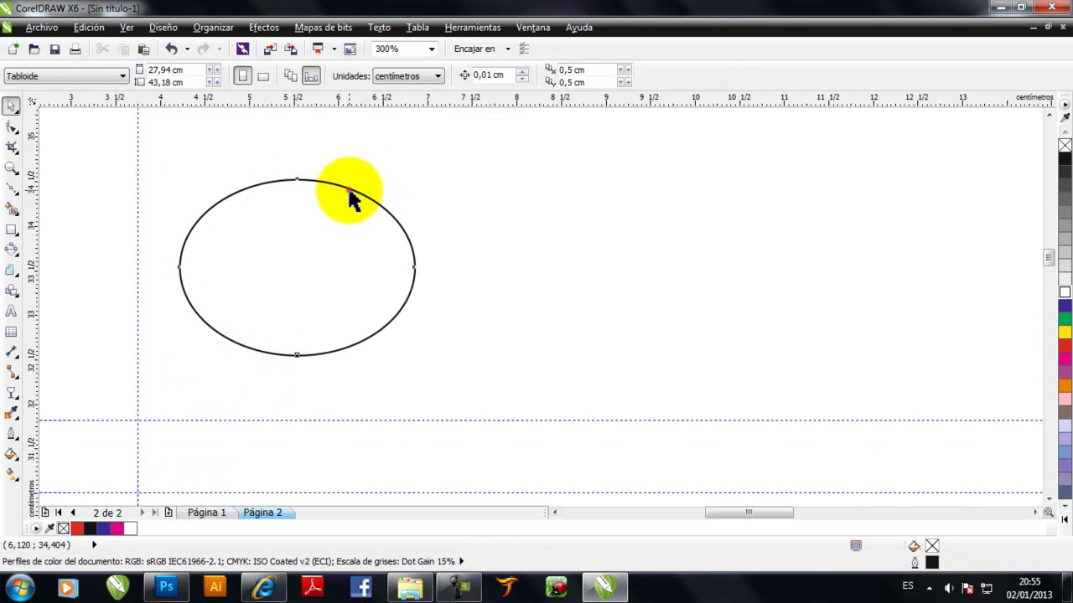
Move the remaining ellipse to page 1 and enlarge it about its centre to about 3.26 cm by 2.44 cm, matching the red band's height.
{"action": "left_click", "coordinate": [349, 190]}
{"action": "key", "text": "ctrl+x"}
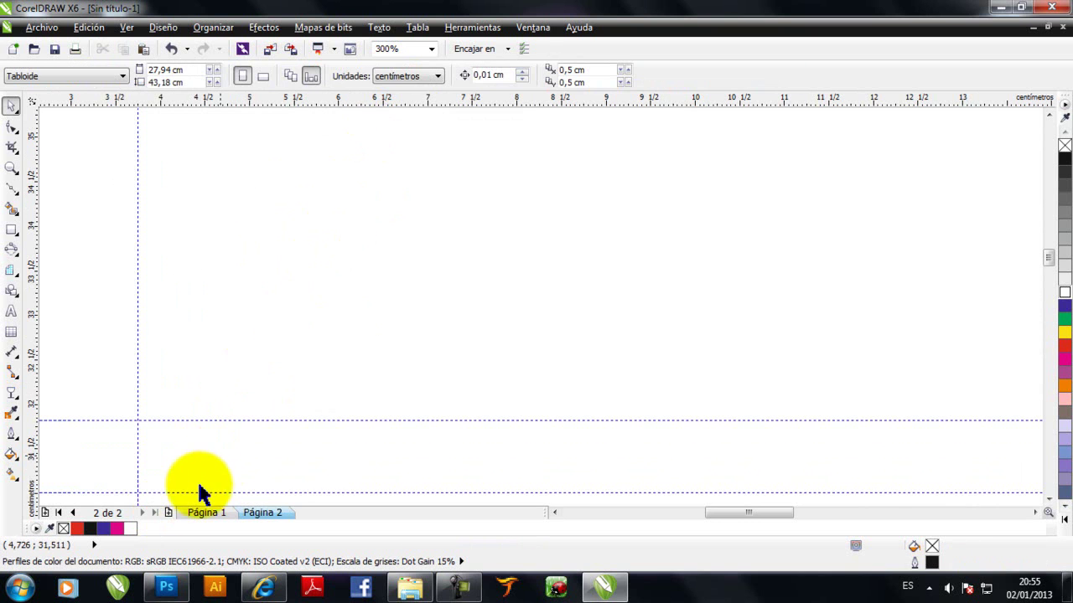
{"action": "left_click", "coordinate": [193, 511]}
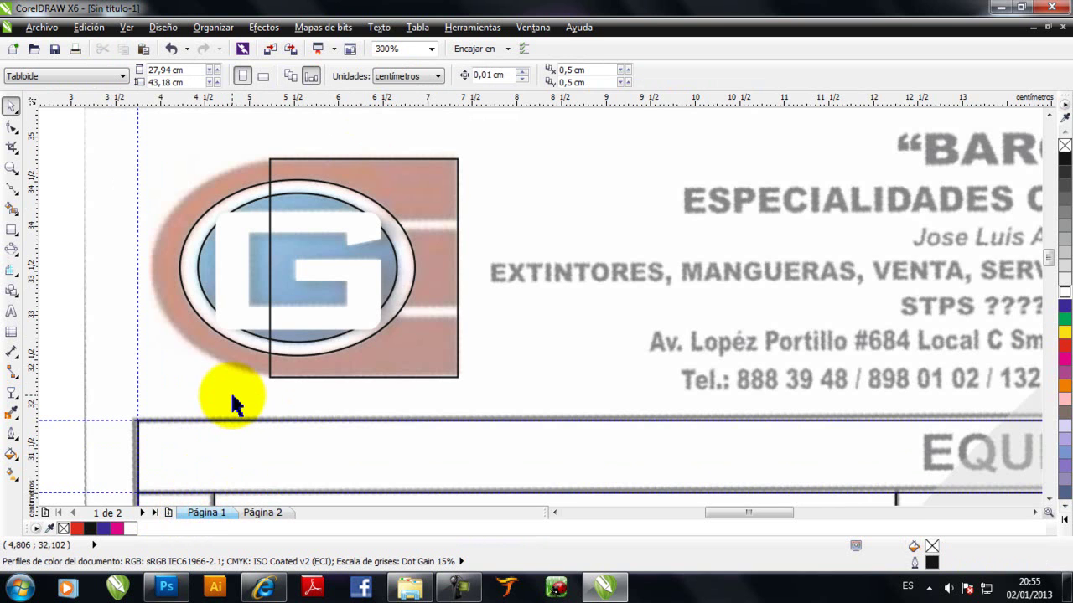
{"action": "key", "text": "ctrl+v"}
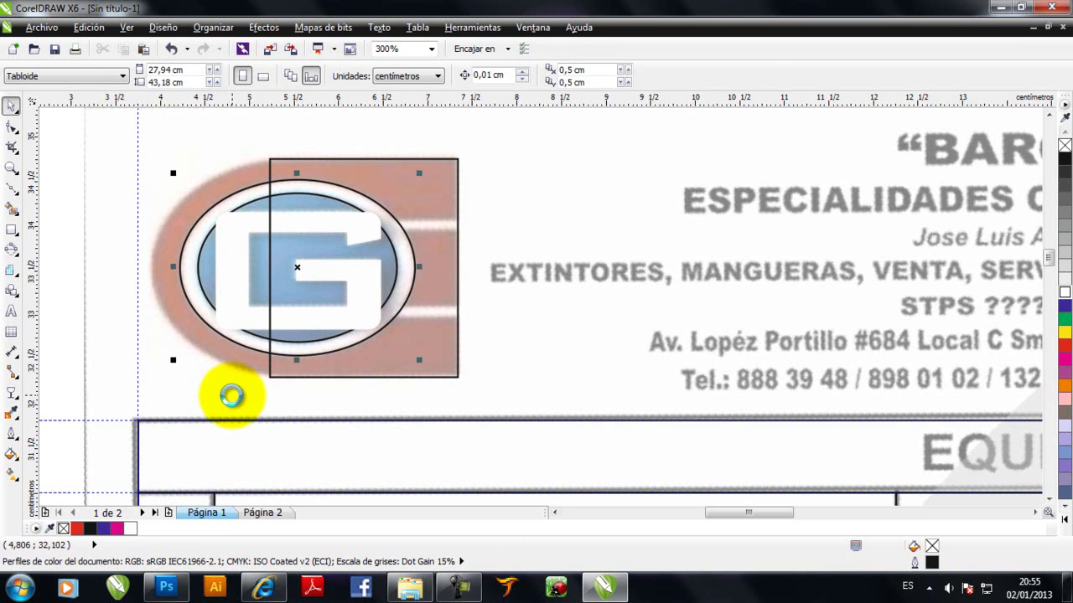
{"action": "left_click_drag", "start_coordinate": [421, 177], "coordinate": [469, 156]}
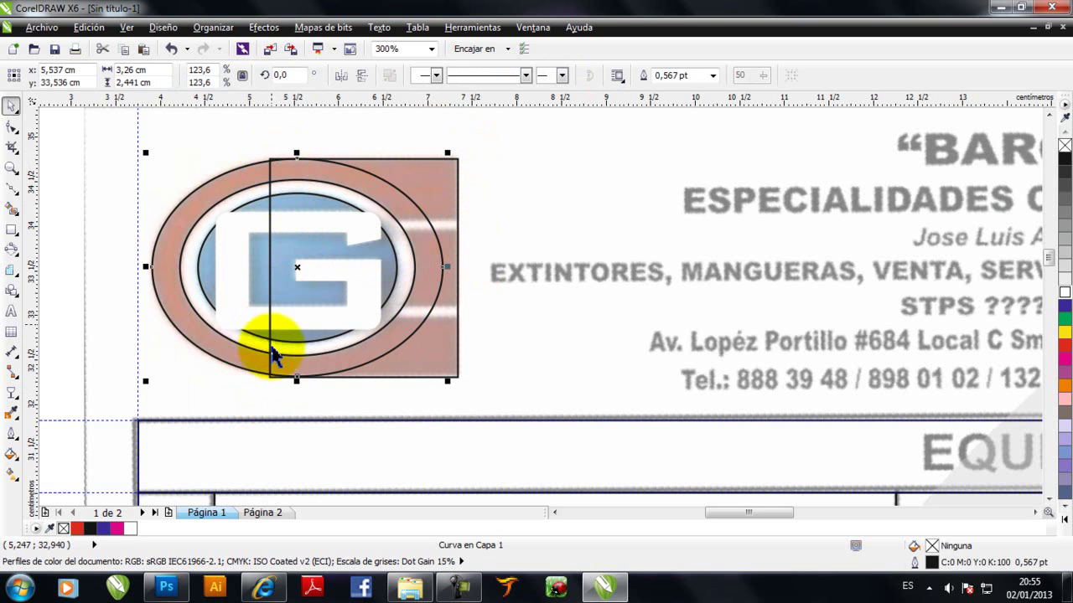
Weld the outer ellipse and the rectangle into one outline, then add nodes beside the upper joint and delete the notch nodes between them.
{"action": "left_click", "coordinate": [419, 179], "text": "shift"}
{"action": "left_click", "coordinate": [472, 77]}
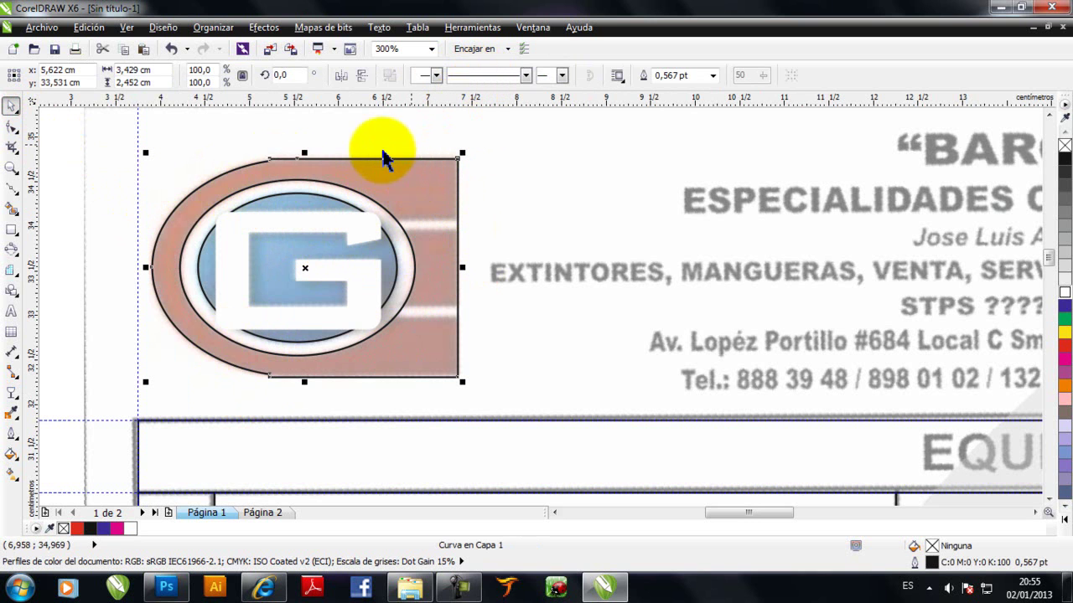
{"action": "left_click", "coordinate": [12, 126]}
{"action": "scroll", "coordinate": [287, 172], "scroll_direction": "up", "scroll_amount": 2}
{"action": "scroll", "coordinate": [192, 143], "scroll_direction": "down", "scroll_amount": 2}
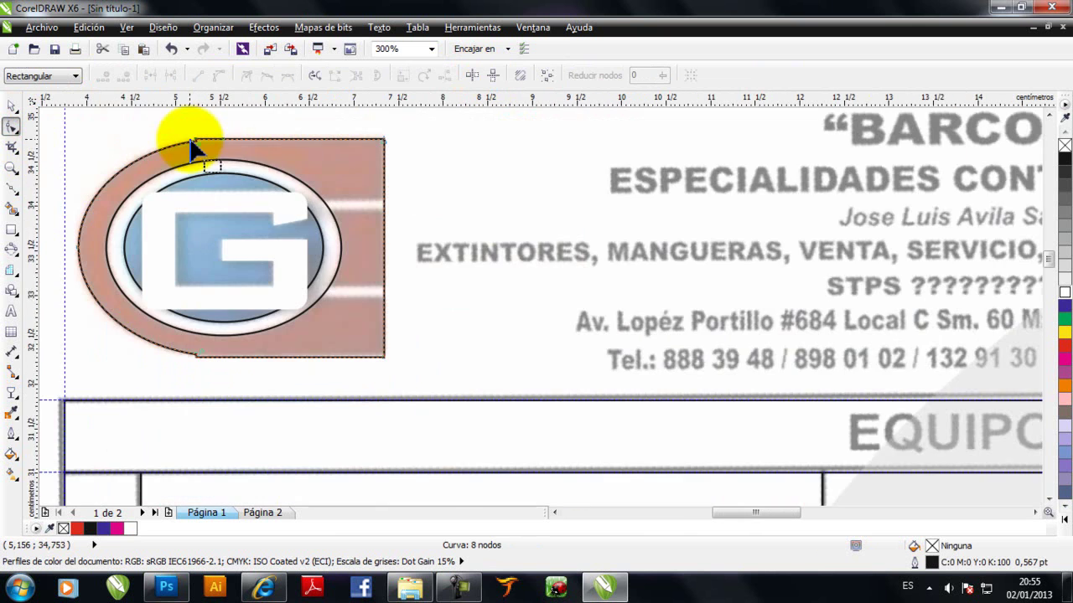
{"action": "scroll", "coordinate": [179, 210], "scroll_direction": "up", "scroll_amount": 1}
{"action": "scroll", "coordinate": [178, 212], "scroll_direction": "up", "scroll_amount": 2}
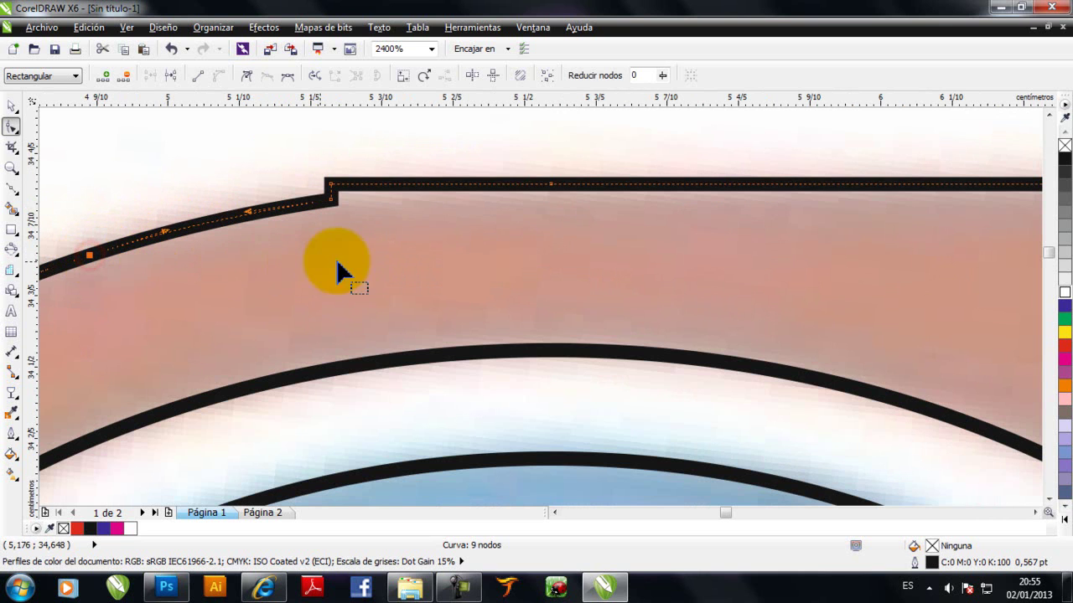
{"action": "left_click", "coordinate": [549, 182]}
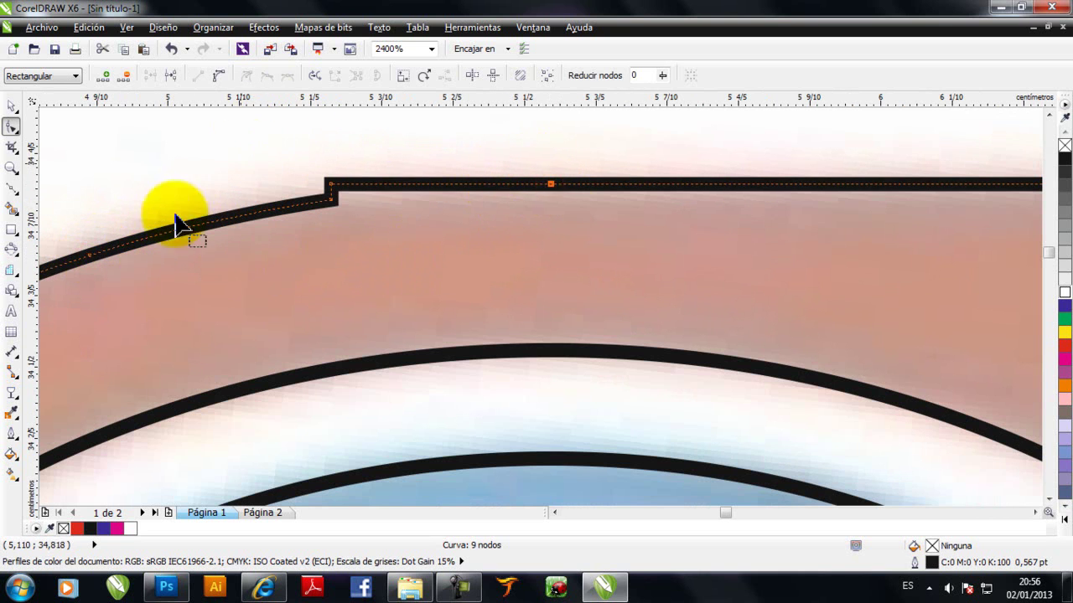
{"action": "left_click_drag", "start_coordinate": [137, 134], "coordinate": [412, 264]}
{"action": "key", "text": "Delete"}
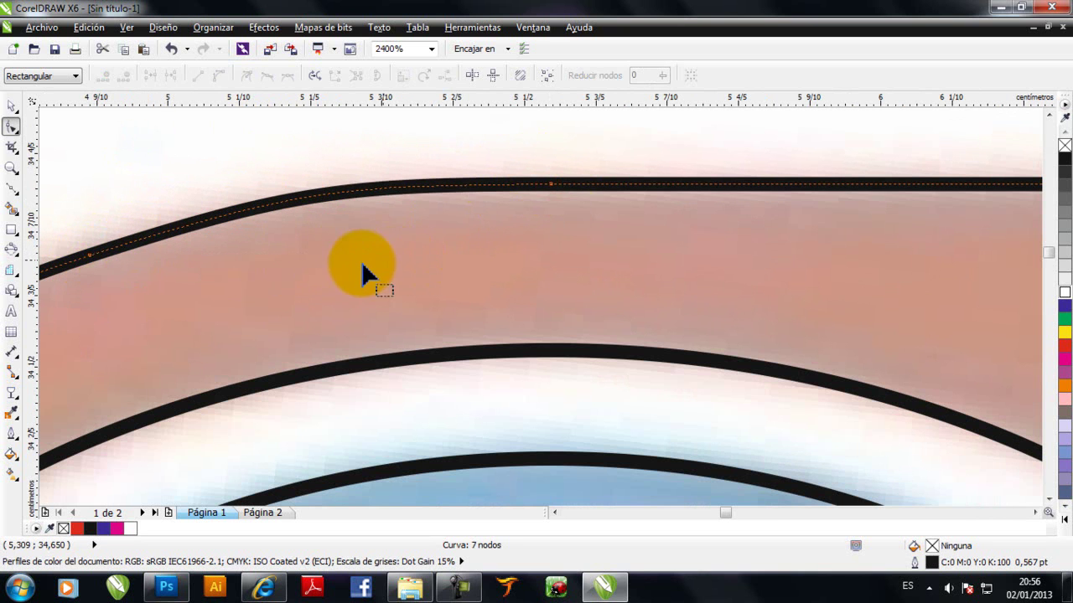
Adjust the curve handles at the outline's upper joint so the arc flows smoothly into the straight top edge.
{"action": "scroll", "coordinate": [288, 298], "scroll_direction": "down", "scroll_amount": 5}
{"action": "scroll", "coordinate": [287, 314], "scroll_direction": "down", "scroll_amount": 2}
{"action": "scroll", "coordinate": [299, 299], "scroll_direction": "up", "scroll_amount": 4}
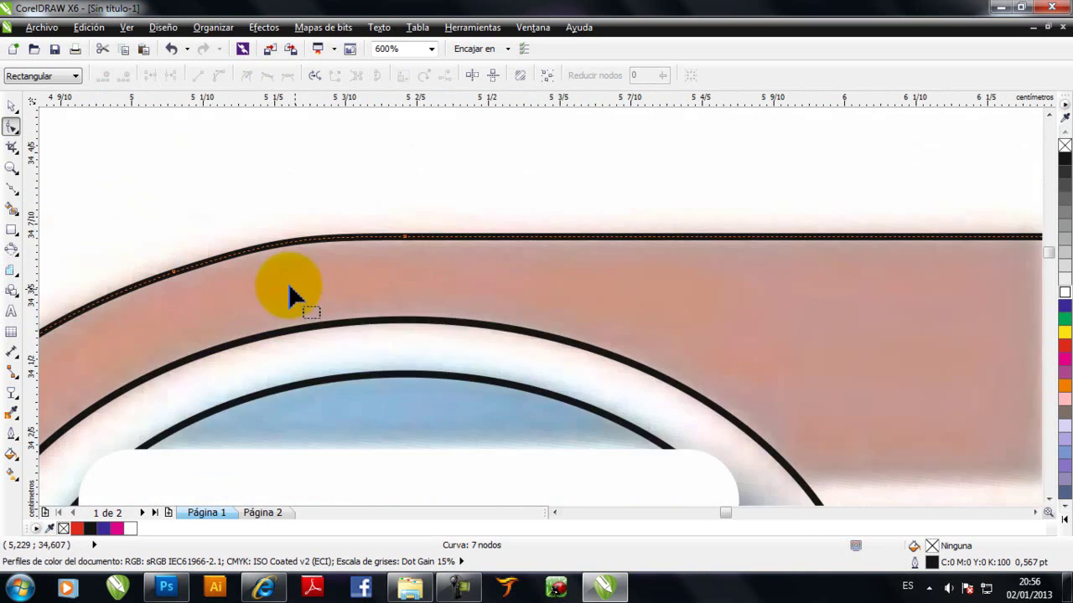
{"action": "left_click", "coordinate": [53, 253]}
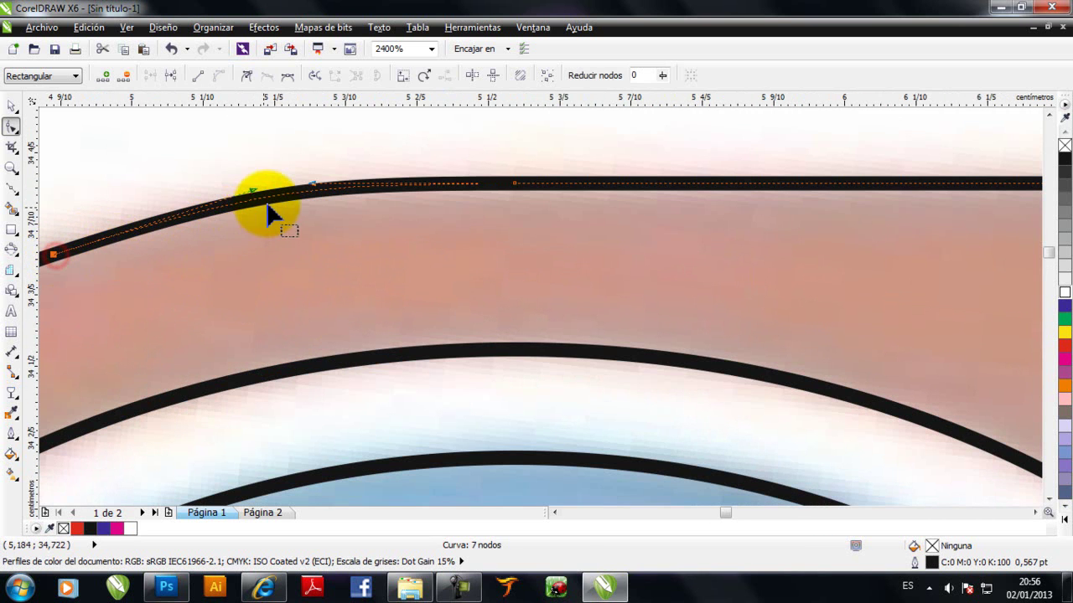
{"action": "left_click_drag", "start_coordinate": [253, 198], "coordinate": [297, 212]}
{"action": "left_click", "coordinate": [312, 184]}
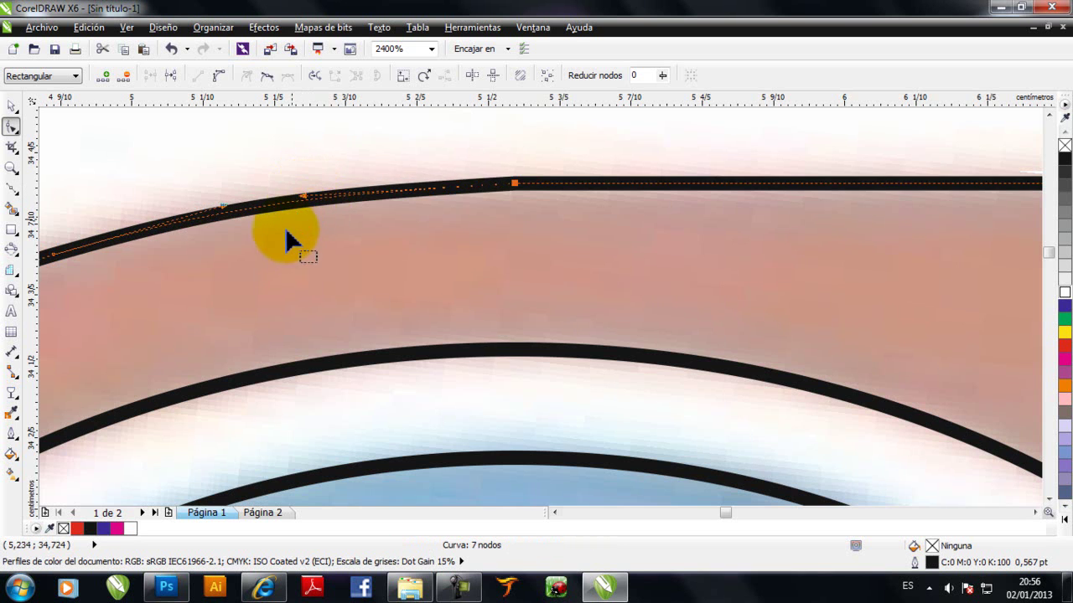
Smooth the outline's lower joint by adding a node on each side of the notch and deleting the nodes between them.
{"action": "scroll", "coordinate": [289, 251], "scroll_direction": "down", "scroll_amount": 6}
{"action": "scroll", "coordinate": [290, 368], "scroll_direction": "down", "scroll_amount": 2}
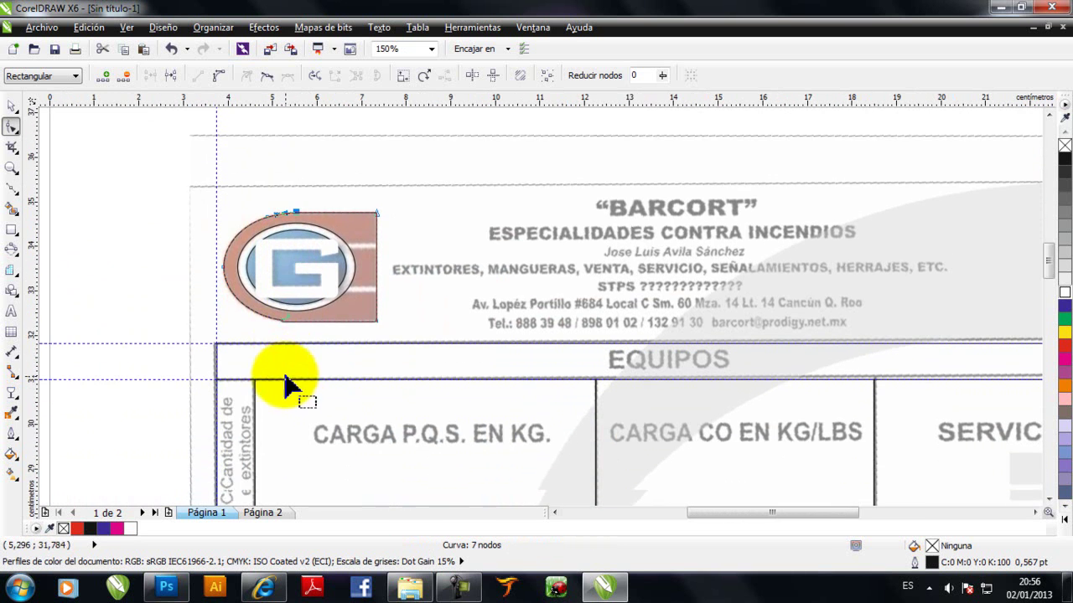
{"action": "scroll", "coordinate": [290, 329], "scroll_direction": "up", "scroll_amount": 3}
{"action": "scroll", "coordinate": [281, 331], "scroll_direction": "up", "scroll_amount": 1}
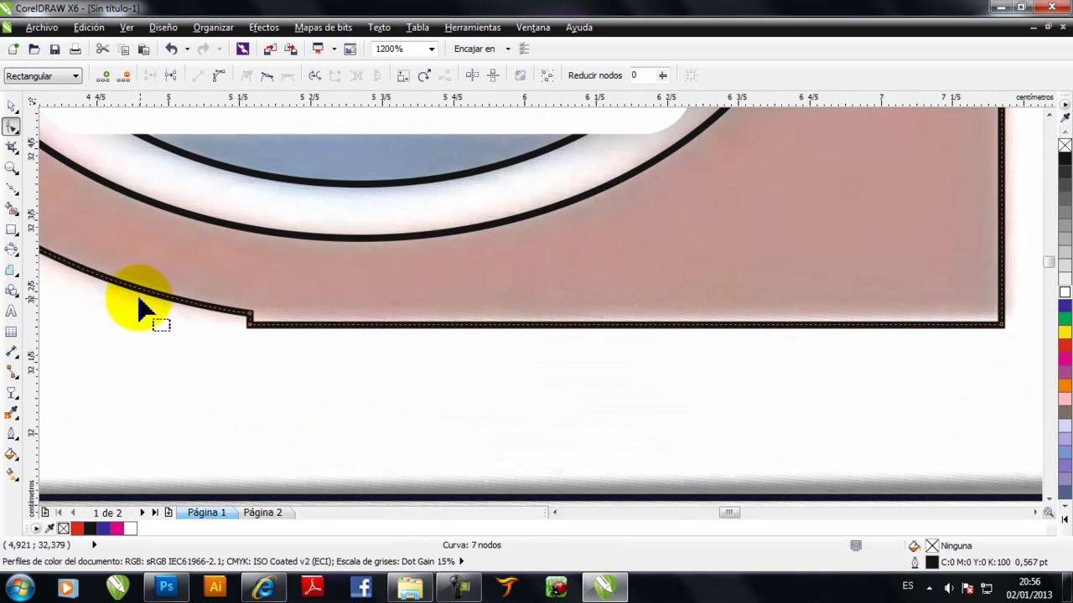
{"action": "double_click", "coordinate": [66, 265]}
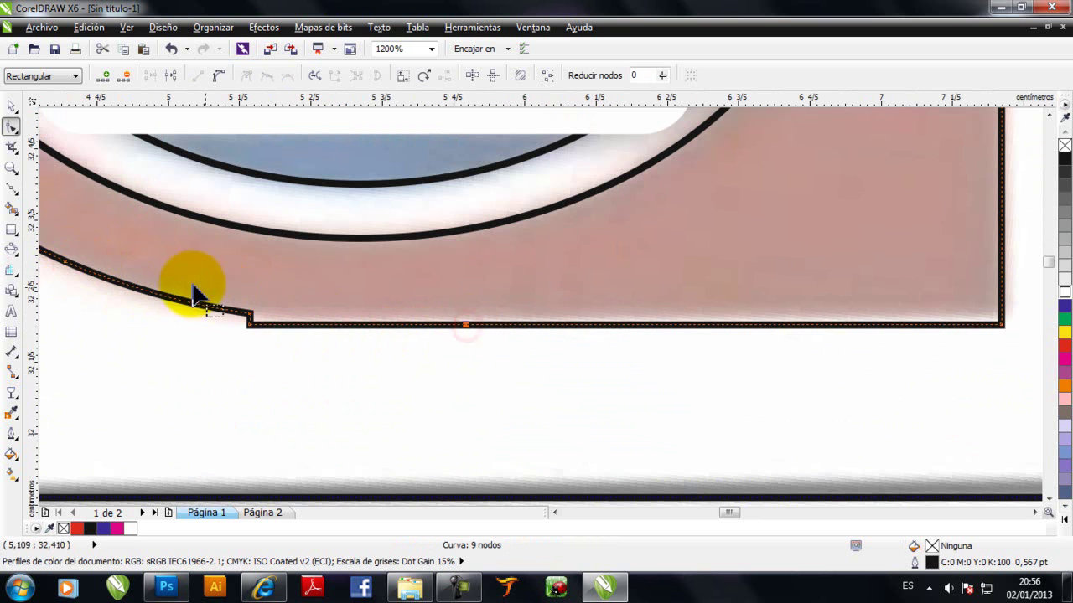
{"action": "left_click_drag", "start_coordinate": [189, 282], "coordinate": [299, 360]}
{"action": "key", "text": "Delete"}
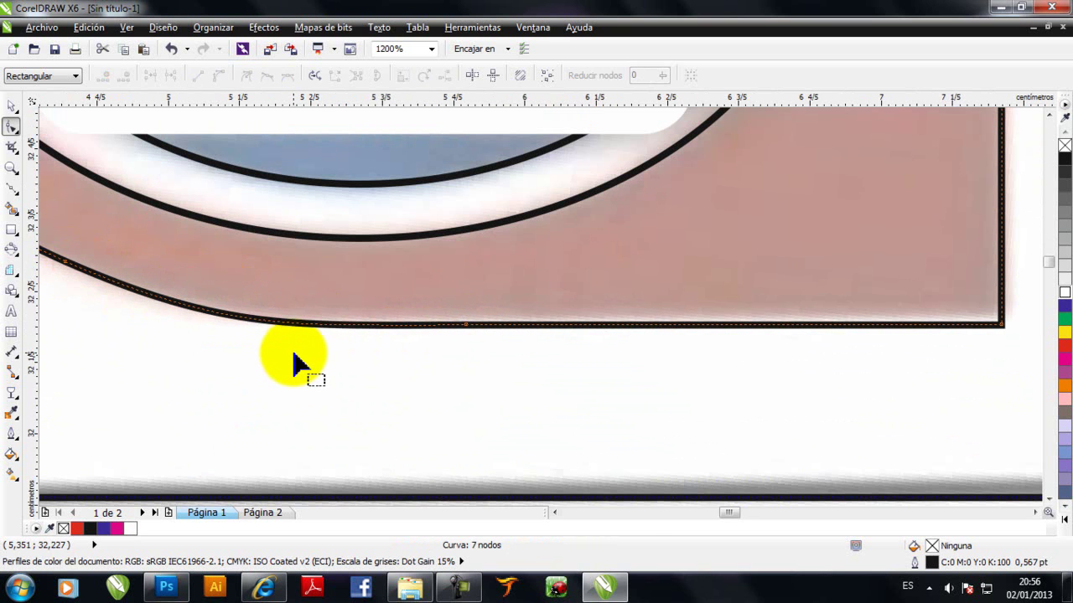
{"action": "scroll", "coordinate": [293, 362], "scroll_direction": "down", "scroll_amount": 2}
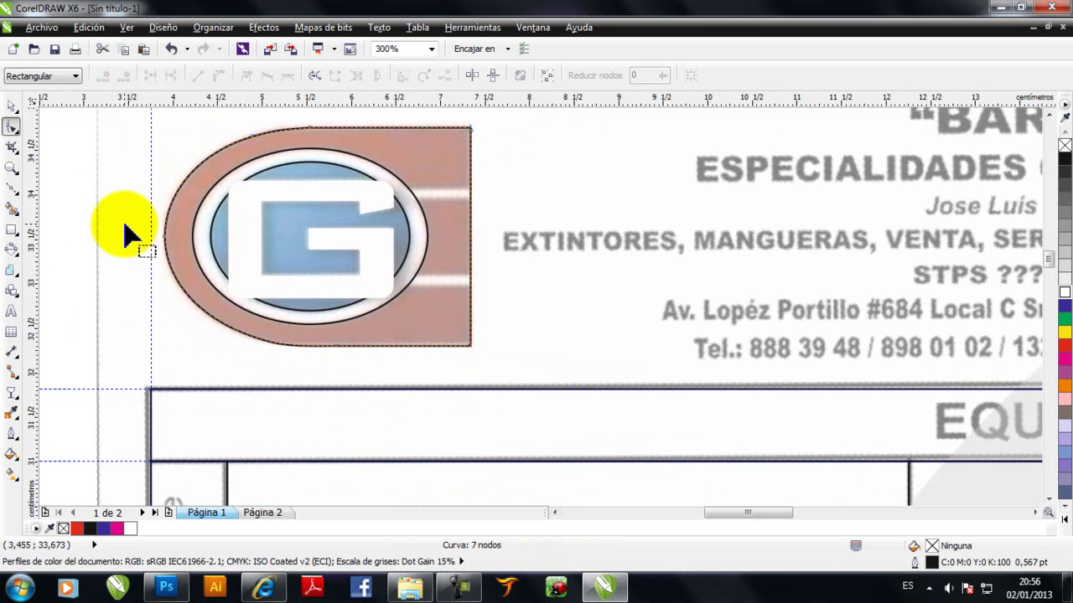
Draw a rectangle about 0.69 cm by 0.13 cm over the logo's upper white bar and place a copy over the lower bar.
{"action": "left_click", "coordinate": [12, 103]}
{"action": "scroll", "coordinate": [478, 203], "scroll_direction": "up", "scroll_amount": 1}
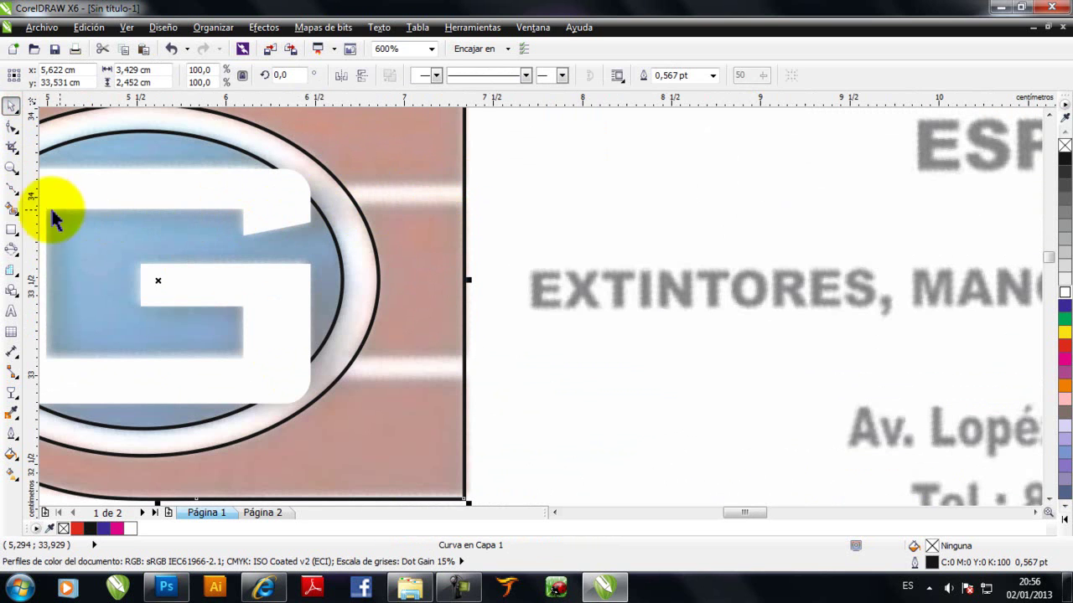
{"action": "left_click", "coordinate": [10, 229]}
{"action": "left_click_drag", "start_coordinate": [341, 185], "coordinate": [403, 368]}
{"action": "left_click", "coordinate": [12, 106]}
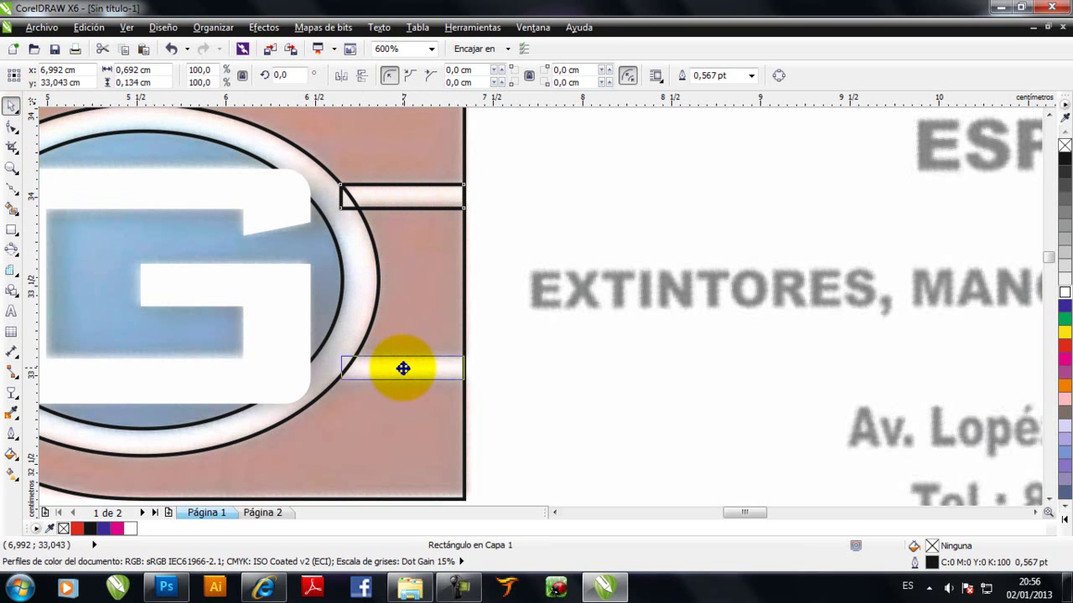
Extend both bar rectangles leftward into the white ring, widening the lower one to about 0.78 cm and the upper one to about 0.75 cm.
{"action": "scroll", "coordinate": [337, 376], "scroll_direction": "up", "scroll_amount": 1}
{"action": "left_click_drag", "start_coordinate": [333, 369], "coordinate": [292, 359]}
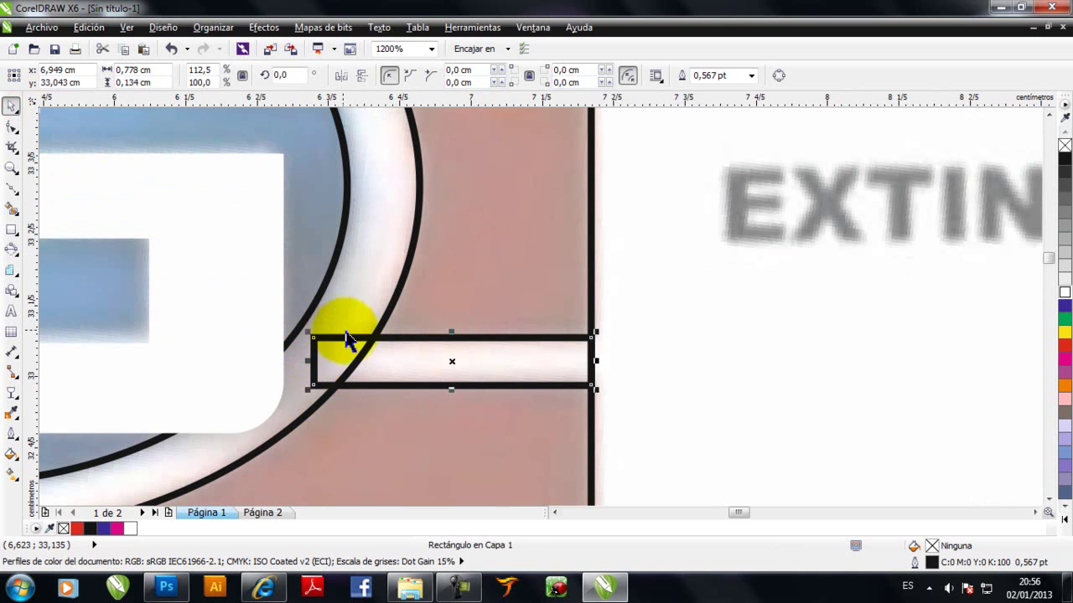
{"action": "scroll", "coordinate": [355, 335], "scroll_direction": "down", "scroll_amount": 2}
{"action": "scroll", "coordinate": [352, 285], "scroll_direction": "up", "scroll_amount": 2}
{"action": "left_click", "coordinate": [331, 219]}
{"action": "left_click_drag", "start_coordinate": [327, 220], "coordinate": [302, 219]}
{"action": "scroll", "coordinate": [211, 237], "scroll_direction": "down", "scroll_amount": 1}
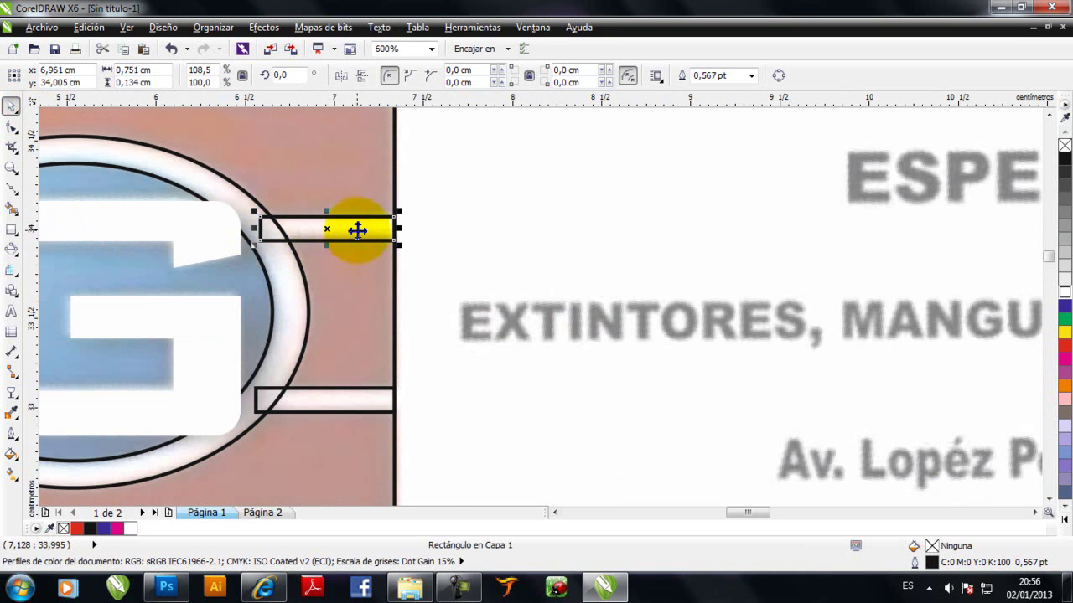
Try welding and combining the two bar rectangles with the outer band shape, undoing each attempt.
{"action": "left_click", "coordinate": [363, 397], "text": "shift"}
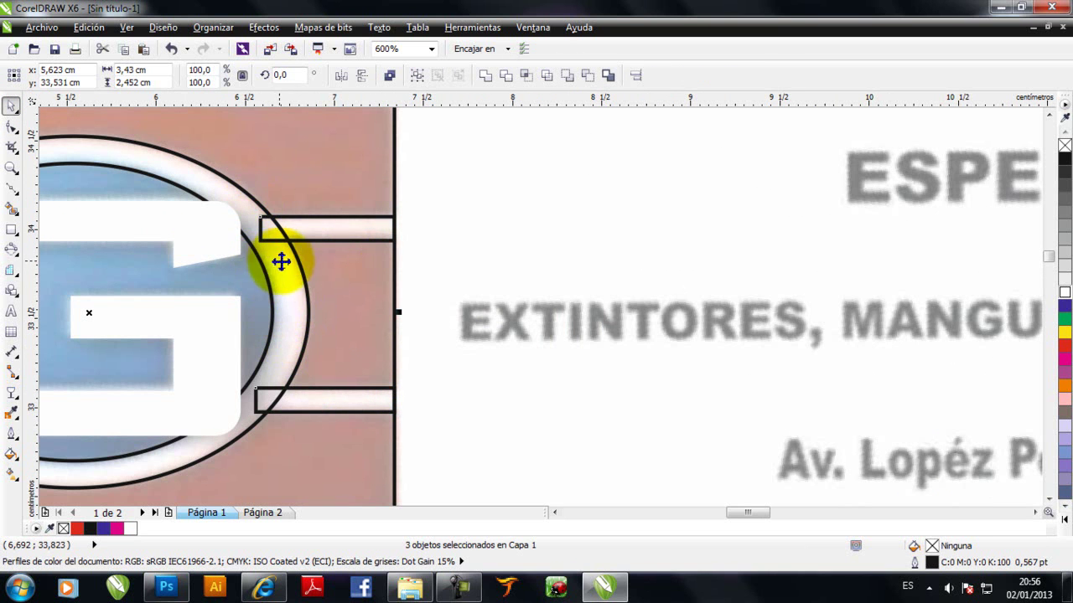
{"action": "left_click", "coordinate": [485, 76]}
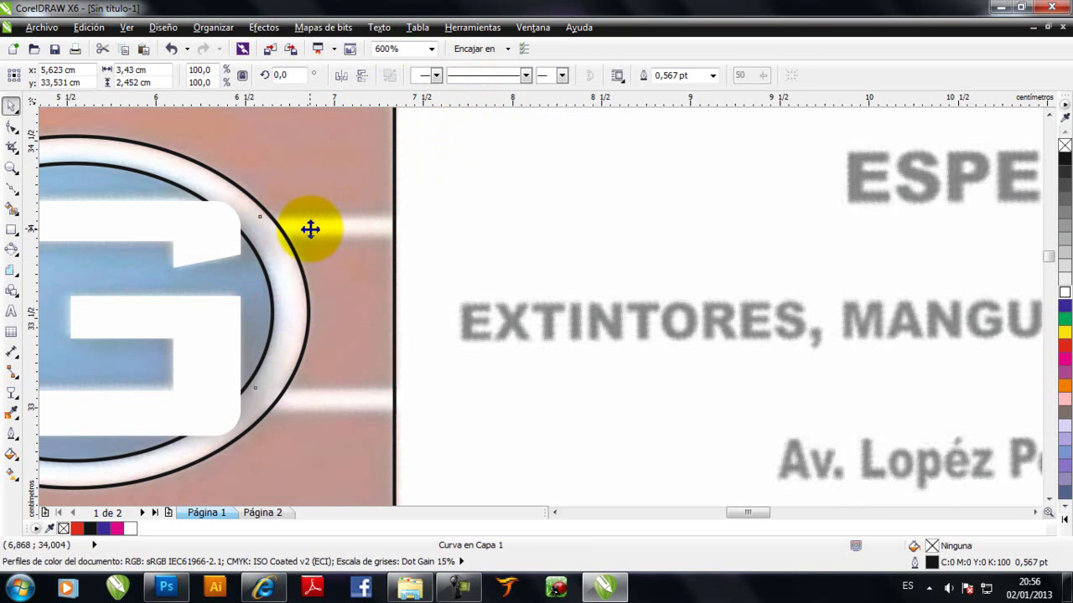
{"action": "key", "text": "ctrl+z"}
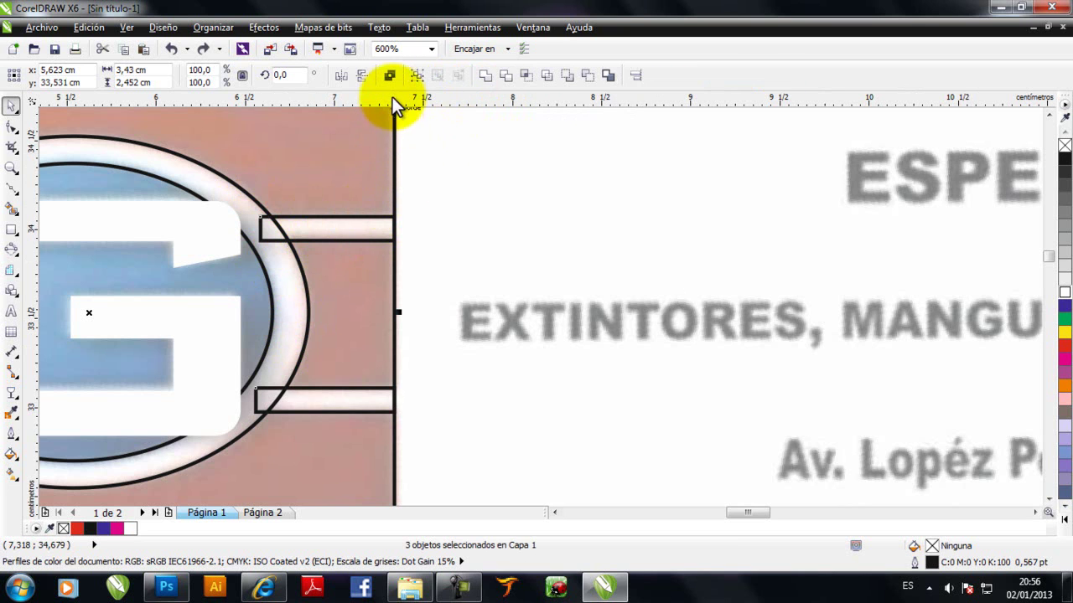
{"action": "left_click", "coordinate": [389, 76]}
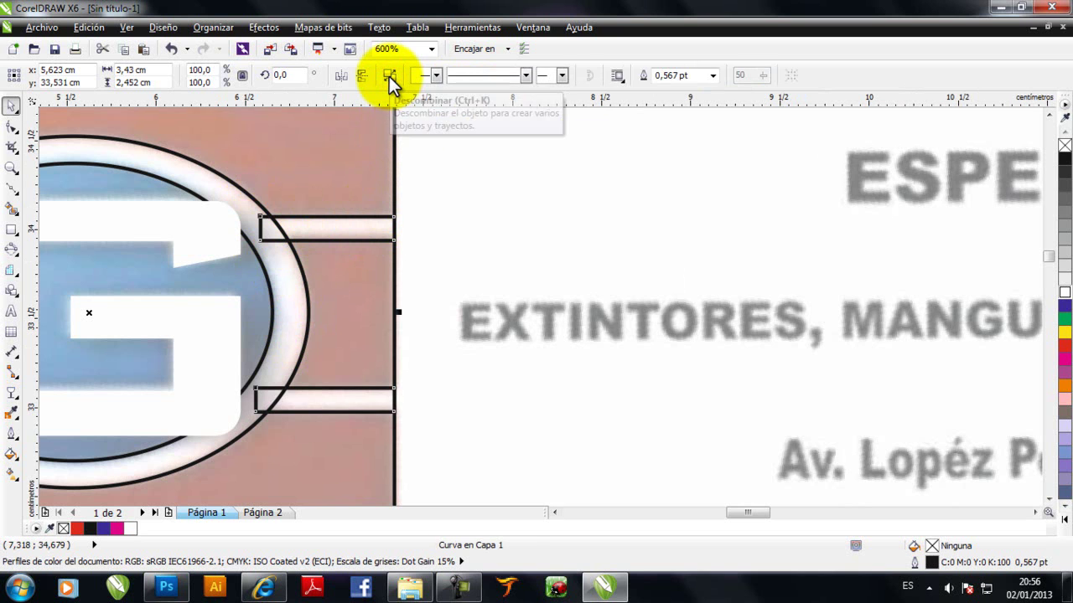
{"action": "left_click", "coordinate": [389, 76]}
{"action": "left_click", "coordinate": [428, 179]}
Weld the two bar rectangles together and weld them to the ellipse ring as one shape.
{"action": "left_click", "coordinate": [347, 227]}
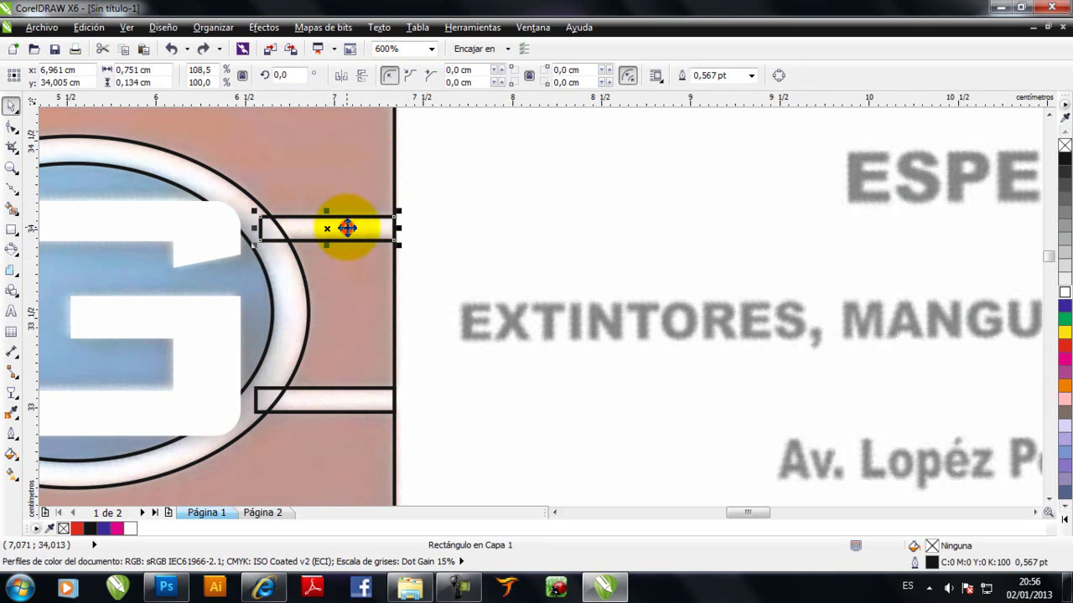
{"action": "left_click", "coordinate": [325, 412], "text": "shift"}
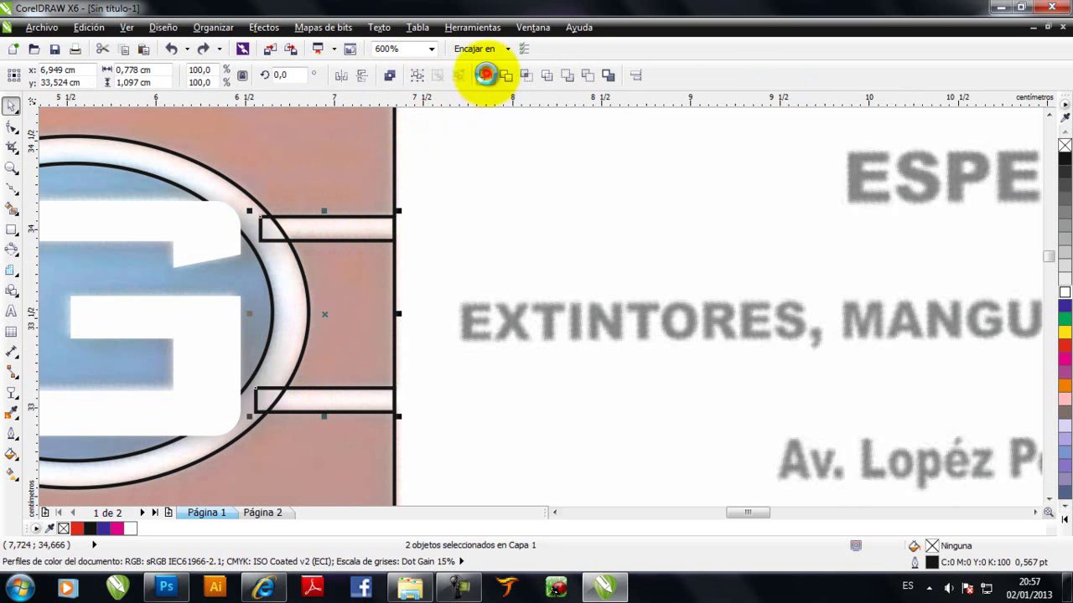
{"action": "left_click", "coordinate": [488, 75]}
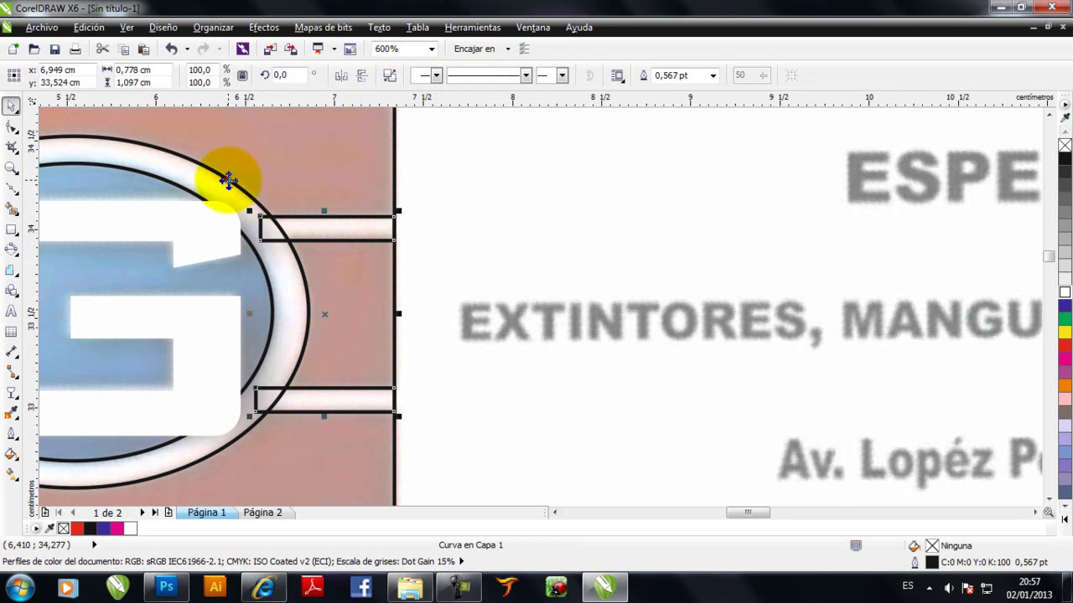
{"action": "left_click", "coordinate": [228, 180], "text": "shift"}
{"action": "left_click", "coordinate": [486, 75]}
{"action": "left_click", "coordinate": [452, 211]}
{"action": "scroll", "coordinate": [227, 304], "scroll_direction": "down", "scroll_amount": 4}
{"action": "scroll", "coordinate": [192, 327], "scroll_direction": "up", "scroll_amount": 3}
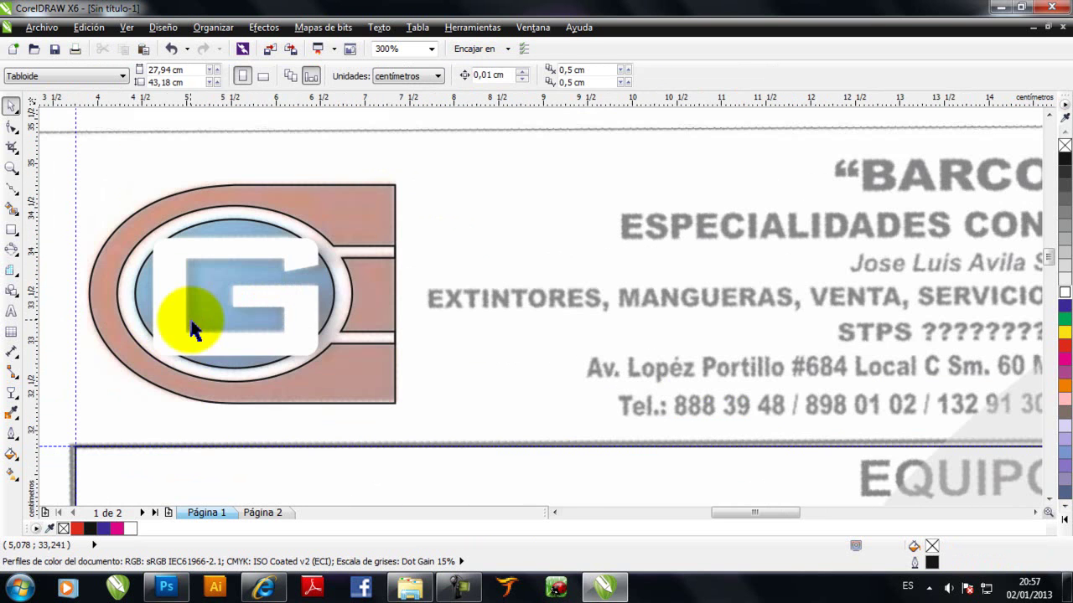
Fill the outer band shape with red (C0 M100 Y100 K0) and send it behind the ring and the letter G.
{"action": "left_click", "coordinate": [352, 216]}
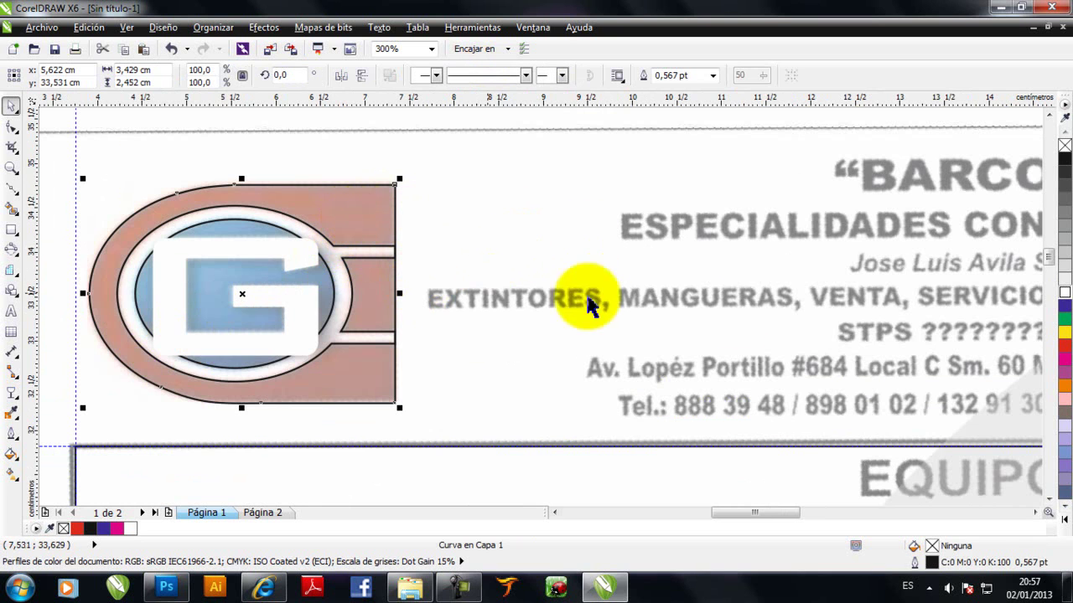
{"action": "left_click", "coordinate": [1064, 345]}
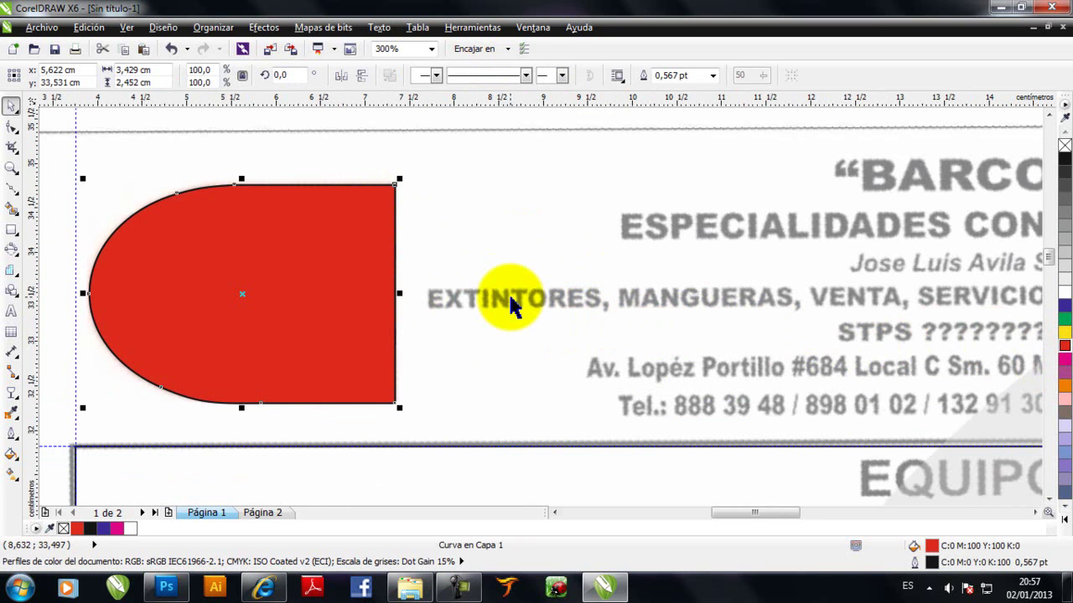
{"action": "key", "text": "shift+Page_Down"}
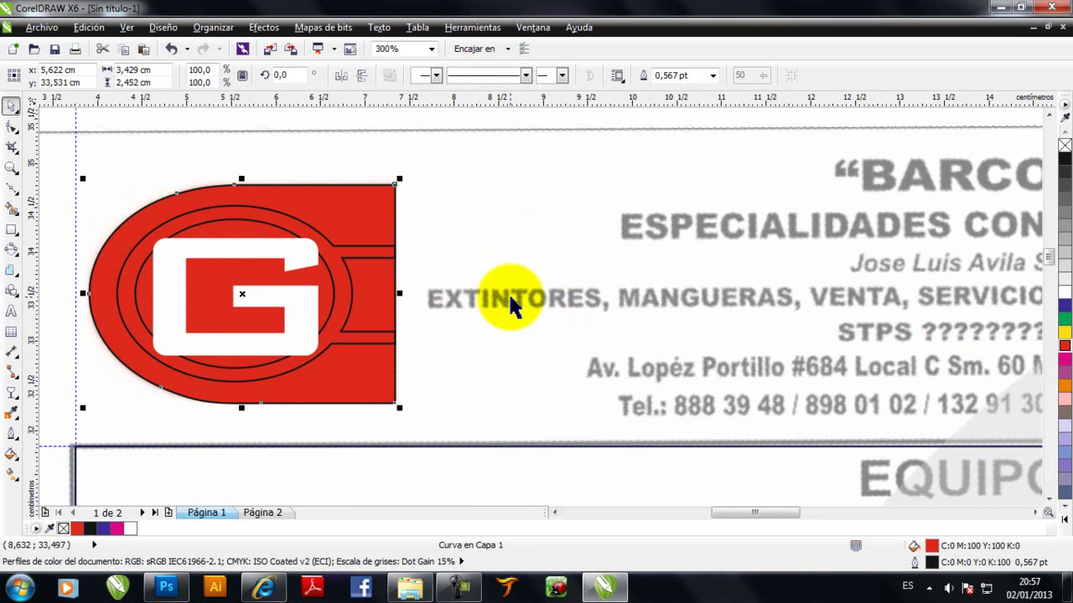
{"action": "left_click", "coordinate": [444, 205]}
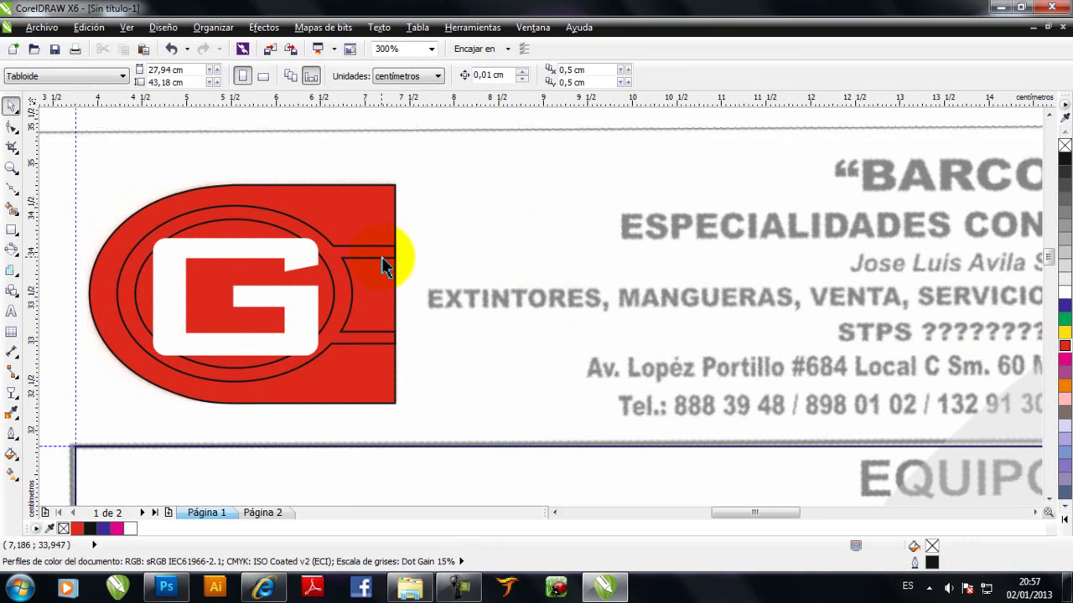
Fill the ring with its two bars and the letter G with white.
{"action": "left_click", "coordinate": [381, 258]}
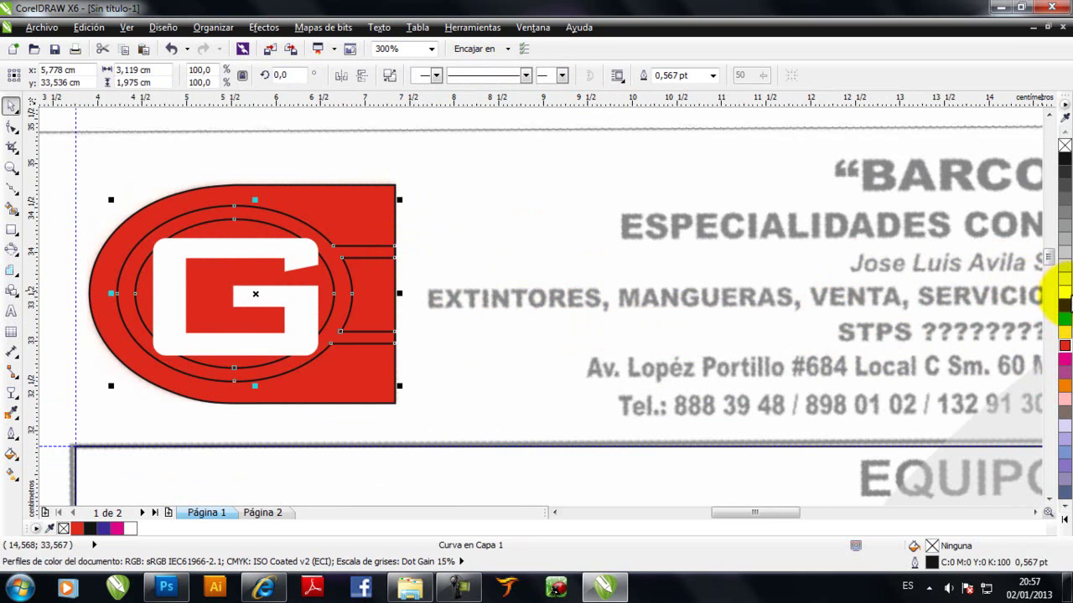
{"action": "left_click", "coordinate": [1064, 293]}
{"action": "left_click", "coordinate": [444, 220]}
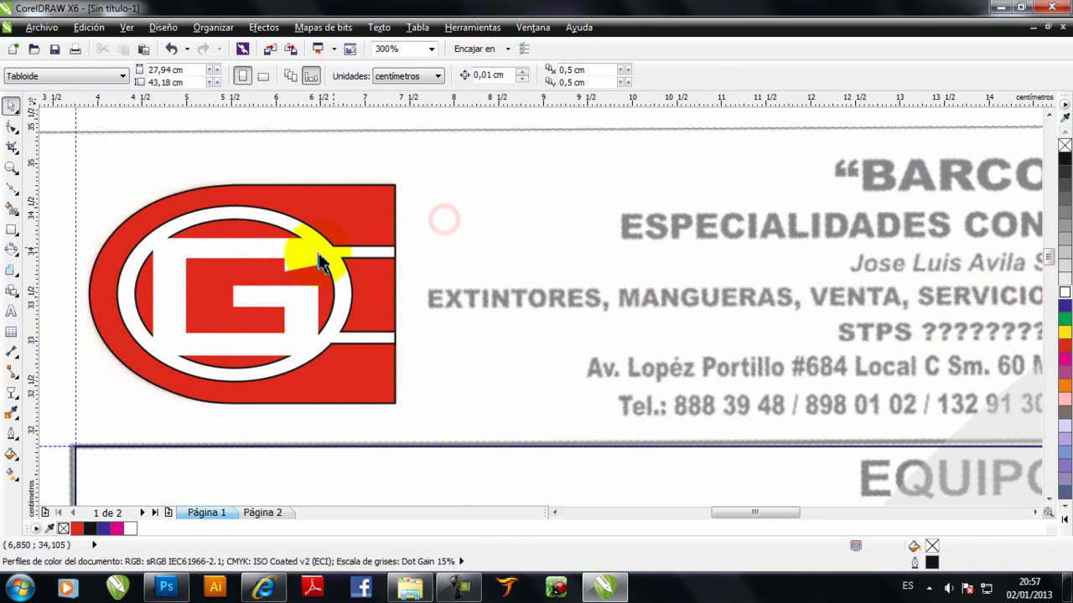
{"action": "left_click", "coordinate": [287, 259]}
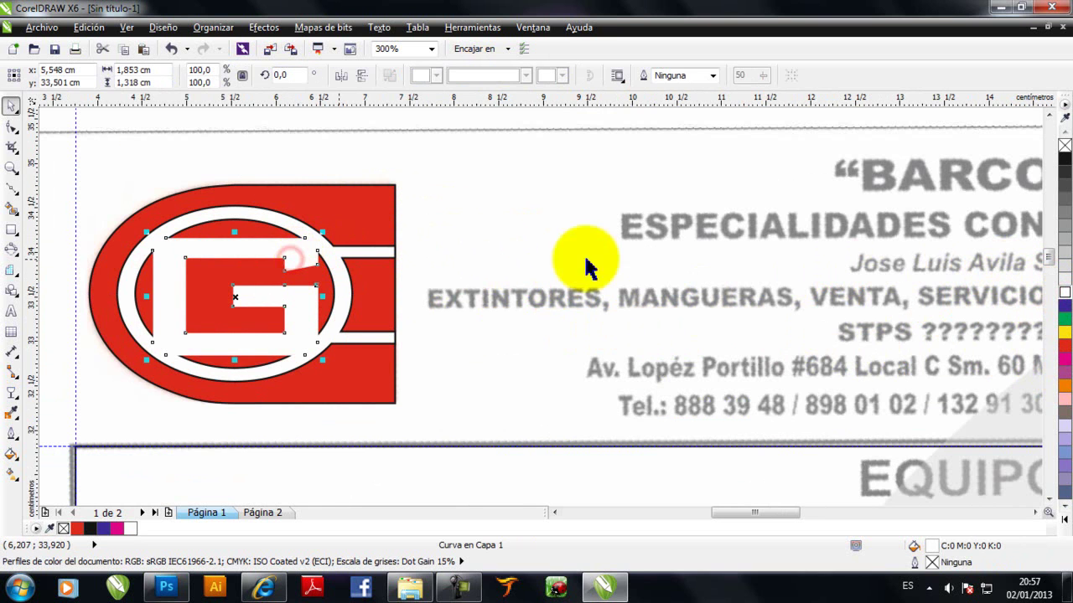
{"action": "left_click", "coordinate": [1066, 295]}
{"action": "left_click", "coordinate": [467, 218]}
Remove the outline from all three shapes of the logo.
{"action": "scroll", "coordinate": [390, 311], "scroll_direction": "down", "scroll_amount": 2}
{"action": "left_click_drag", "start_coordinate": [148, 215], "coordinate": [398, 362]}
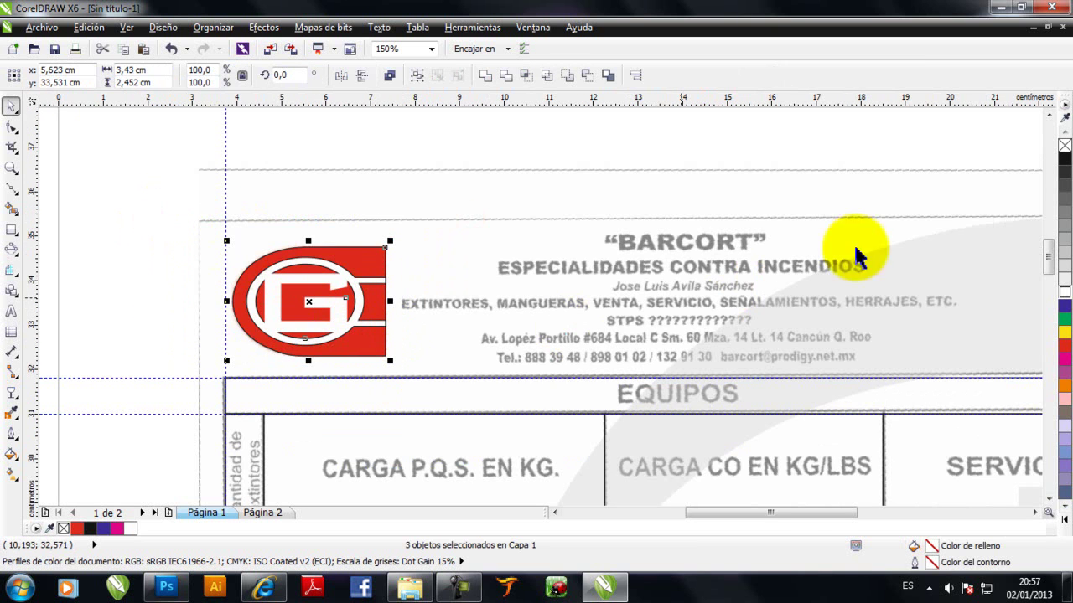
{"action": "right_click", "coordinate": [1064, 146]}
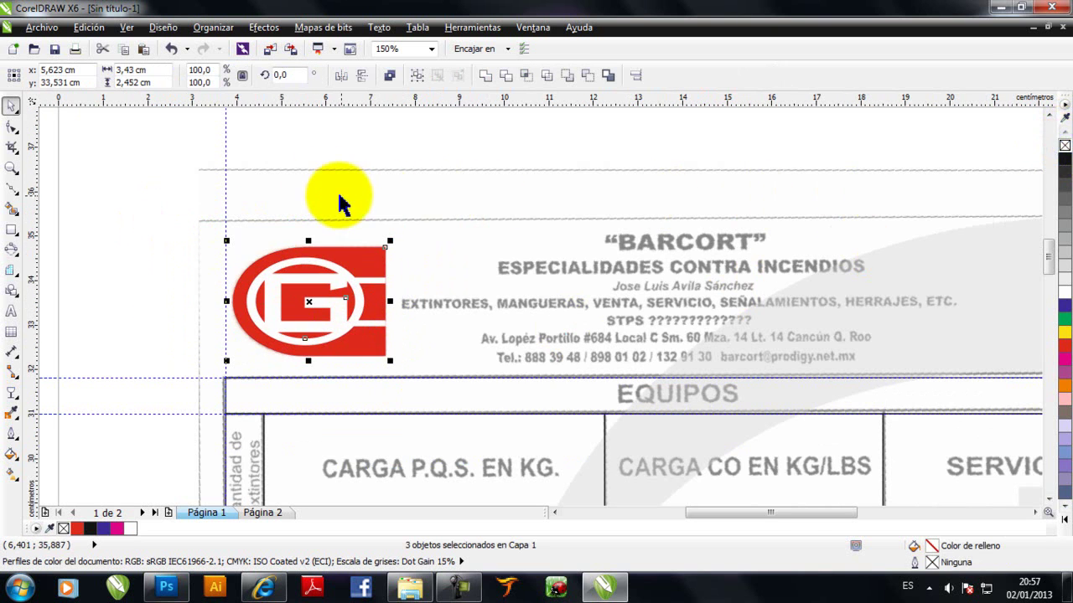
{"action": "left_click", "coordinate": [276, 155]}
{"action": "scroll", "coordinate": [309, 303], "scroll_direction": "up", "scroll_amount": 1}
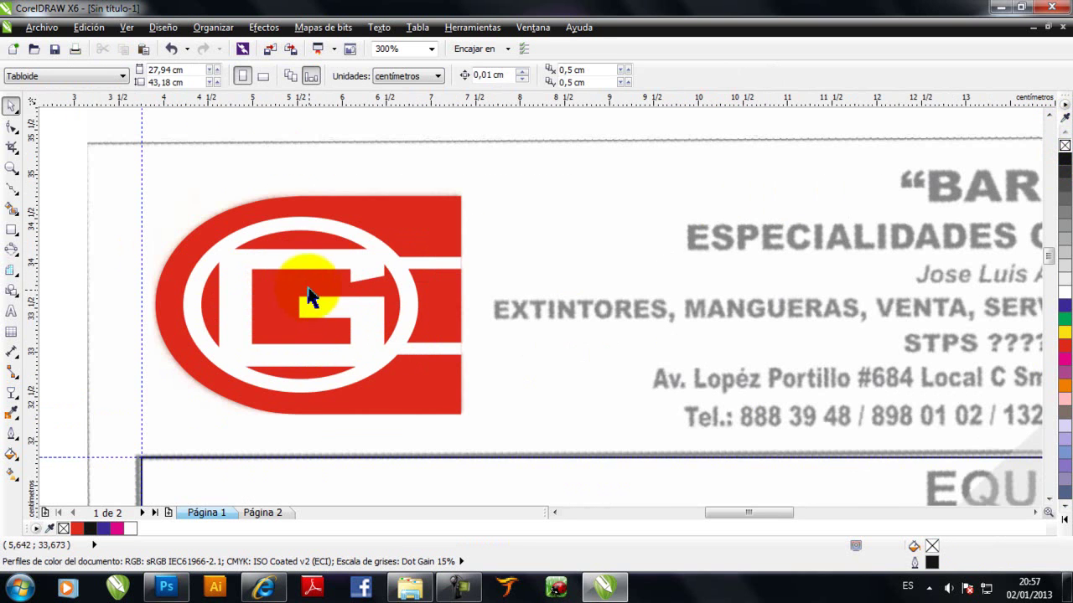
{"action": "left_click", "coordinate": [302, 247]}
{"action": "scroll", "coordinate": [292, 240], "scroll_direction": "down", "scroll_amount": 1}
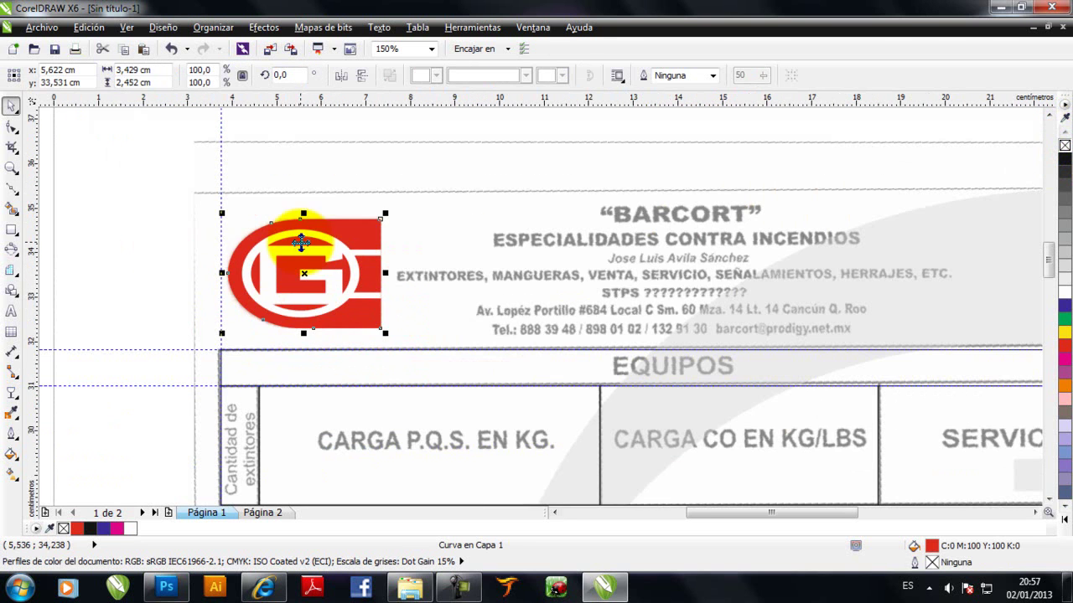
{"action": "left_click_drag", "start_coordinate": [173, 192], "coordinate": [324, 314]}
{"action": "left_click_drag", "start_coordinate": [299, 275], "coordinate": [499, 276]}
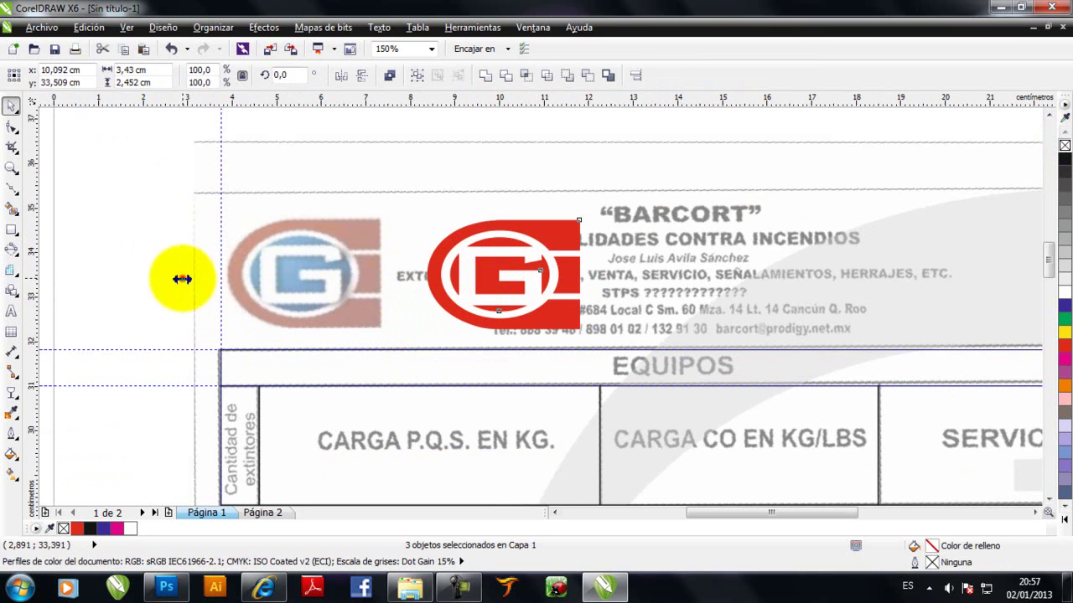
{"action": "left_click", "coordinate": [182, 278]}
{"action": "left_click", "coordinate": [503, 253]}
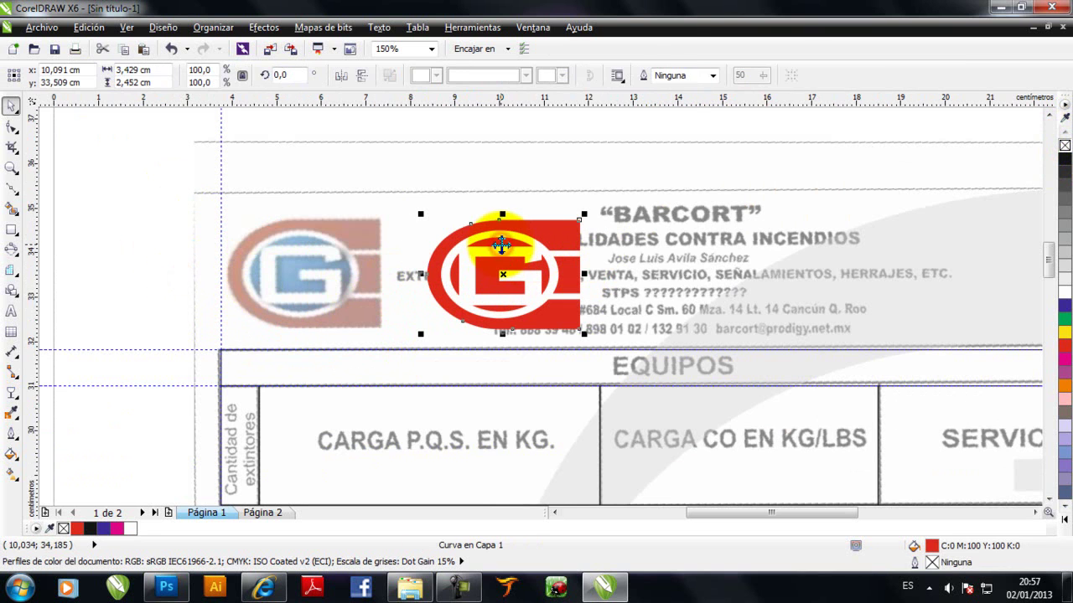
{"action": "right_click", "coordinate": [503, 254]}
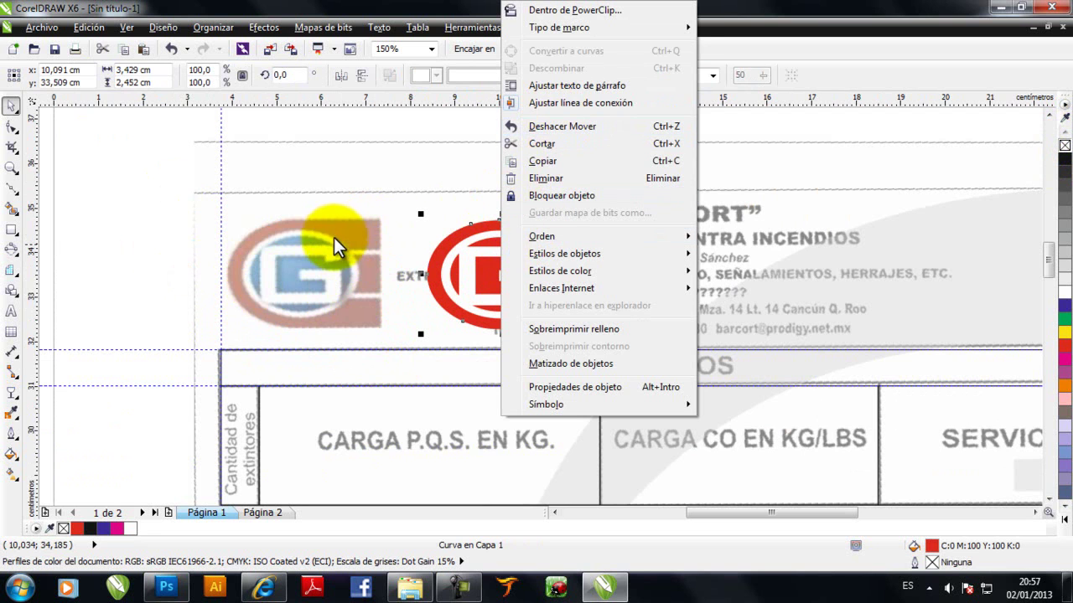
{"action": "left_click", "coordinate": [154, 227]}
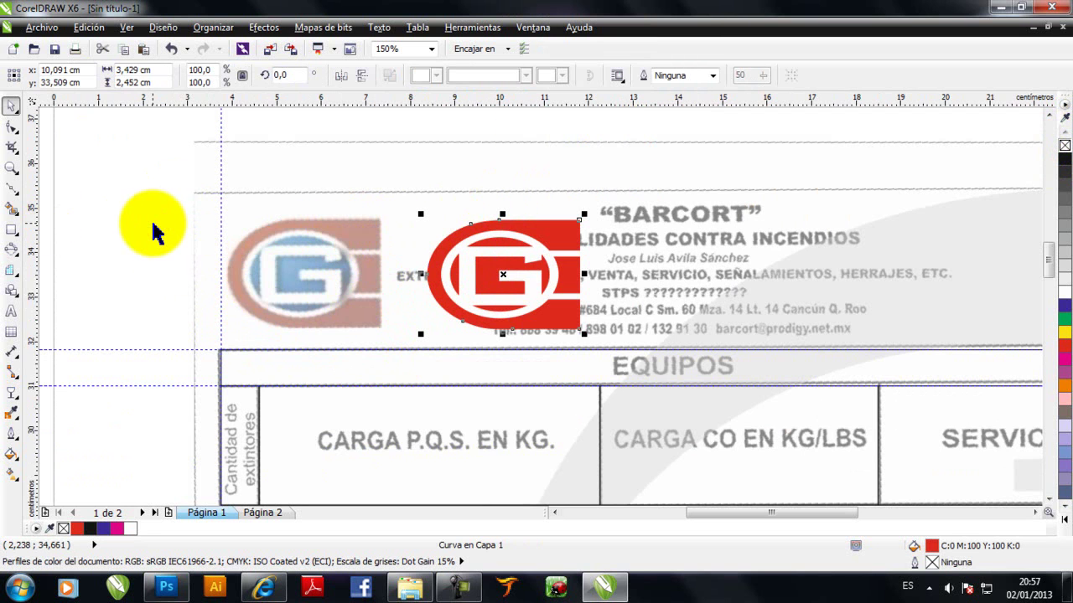
{"action": "key", "text": "ctrl+z"}
Try to combine the red band, the ring and the letter G into a single curve.
{"action": "scroll", "coordinate": [310, 243], "scroll_direction": "up", "scroll_amount": 2}
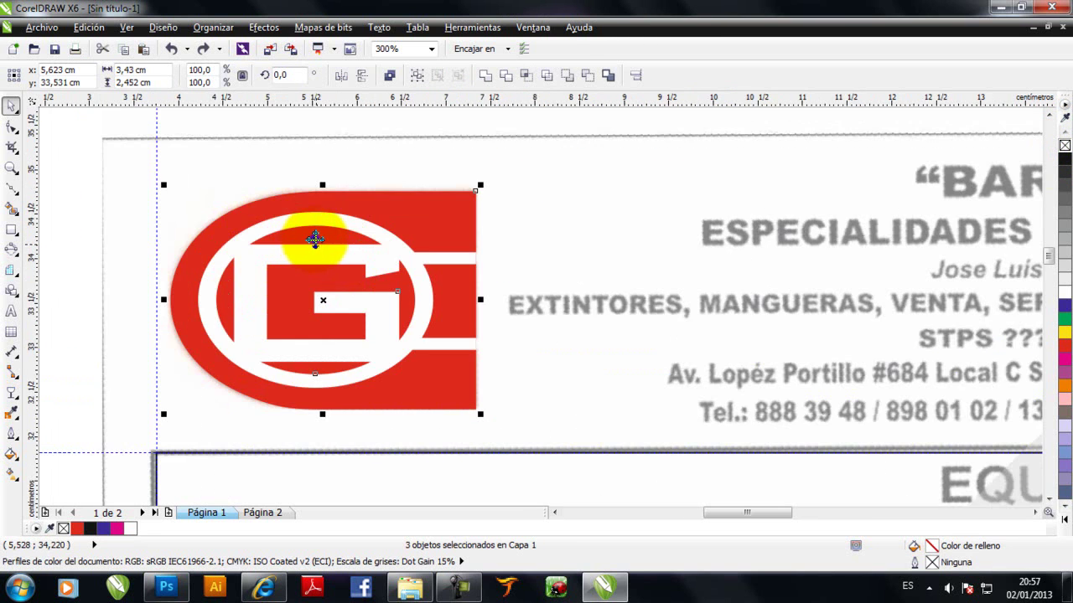
{"action": "right_click", "coordinate": [314, 240]}
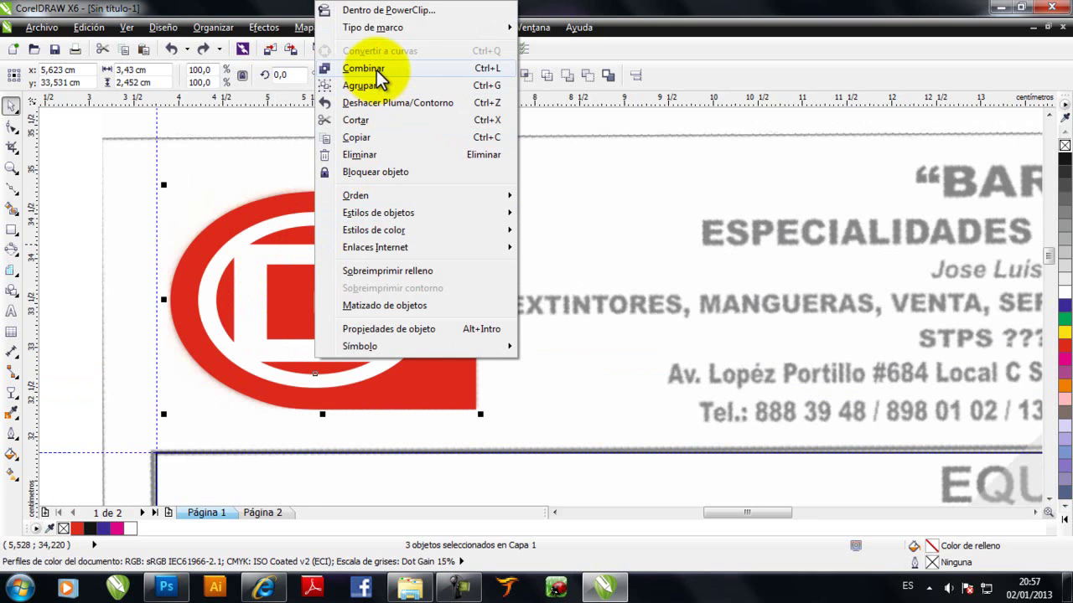
{"action": "left_click", "coordinate": [363, 69]}
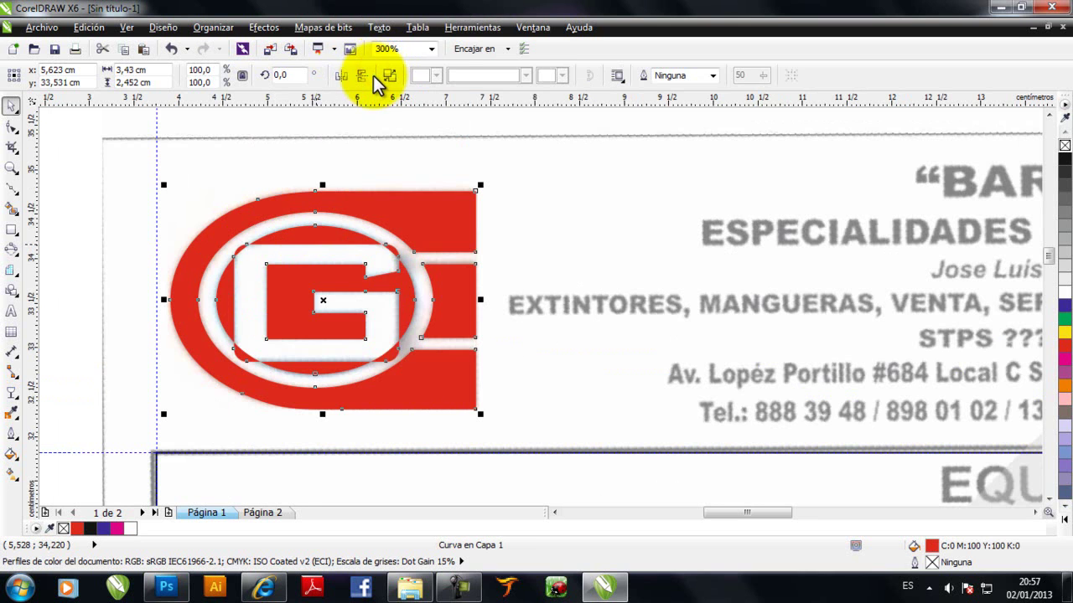
{"action": "key", "text": "ctrl+z"}
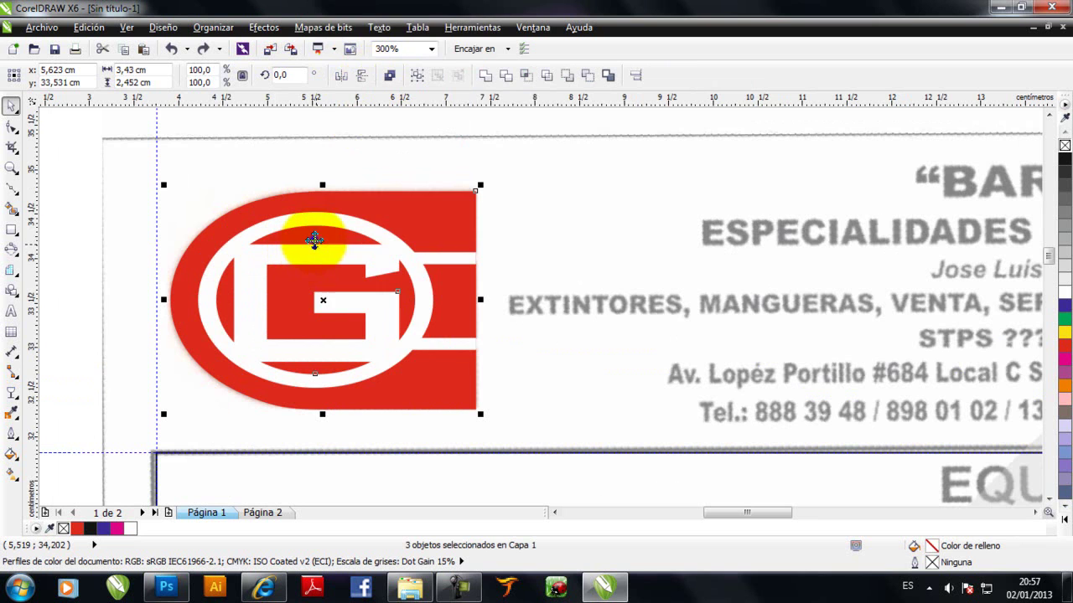
{"action": "right_click", "coordinate": [315, 241]}
{"action": "left_click", "coordinate": [80, 131]}
{"action": "left_click_drag", "start_coordinate": [324, 243], "coordinate": [315, 282]}
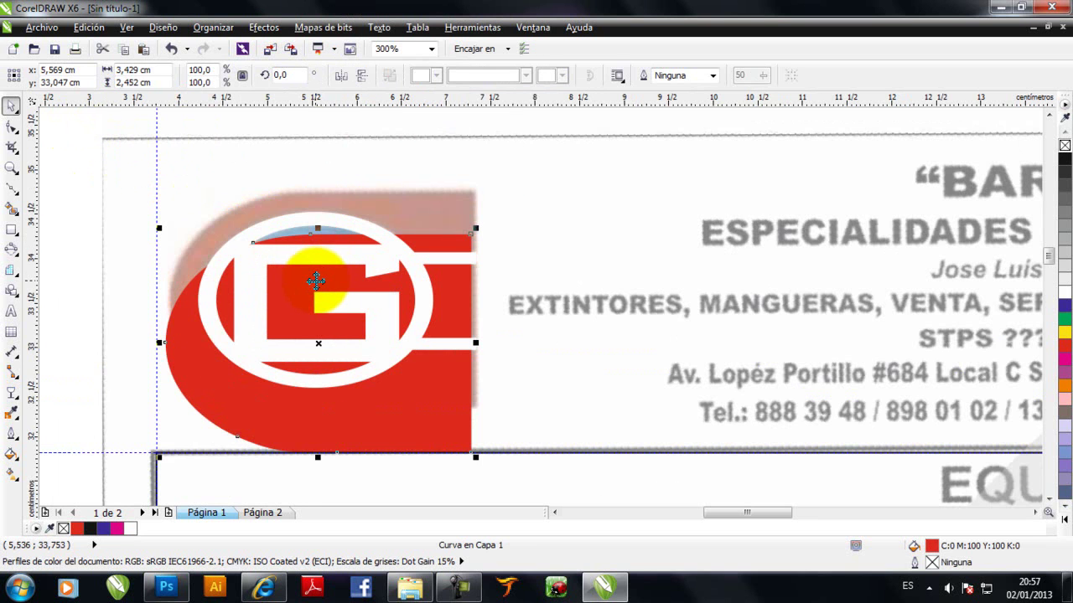
{"action": "key", "text": "ctrl+z"}
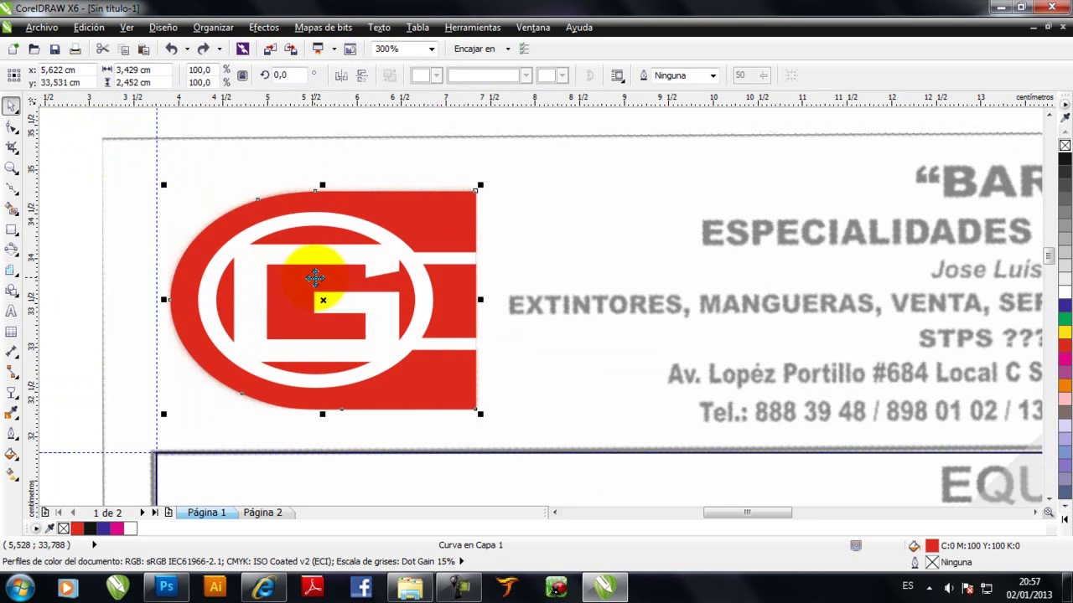
Weld the white letter G to the white ring as one shape.
{"action": "left_click", "coordinate": [381, 240]}
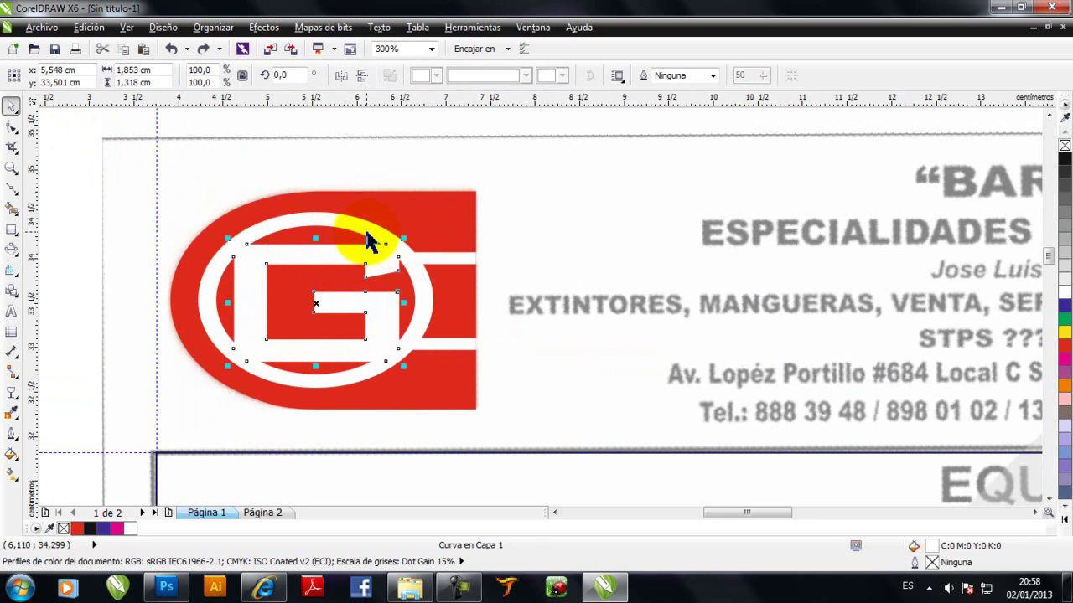
{"action": "left_click", "coordinate": [370, 234], "text": "shift"}
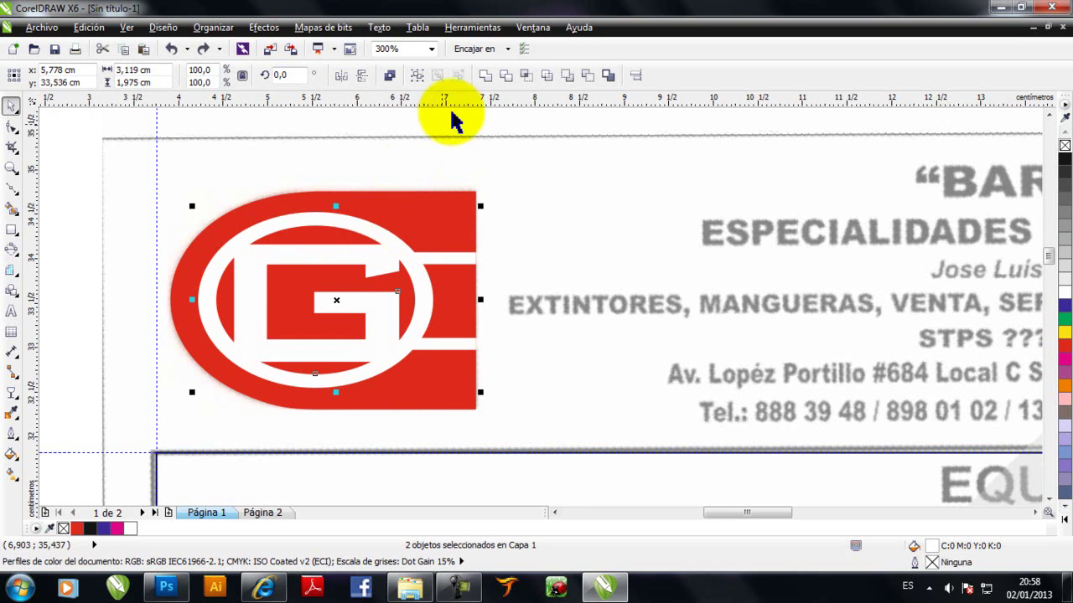
{"action": "left_click", "coordinate": [485, 76]}
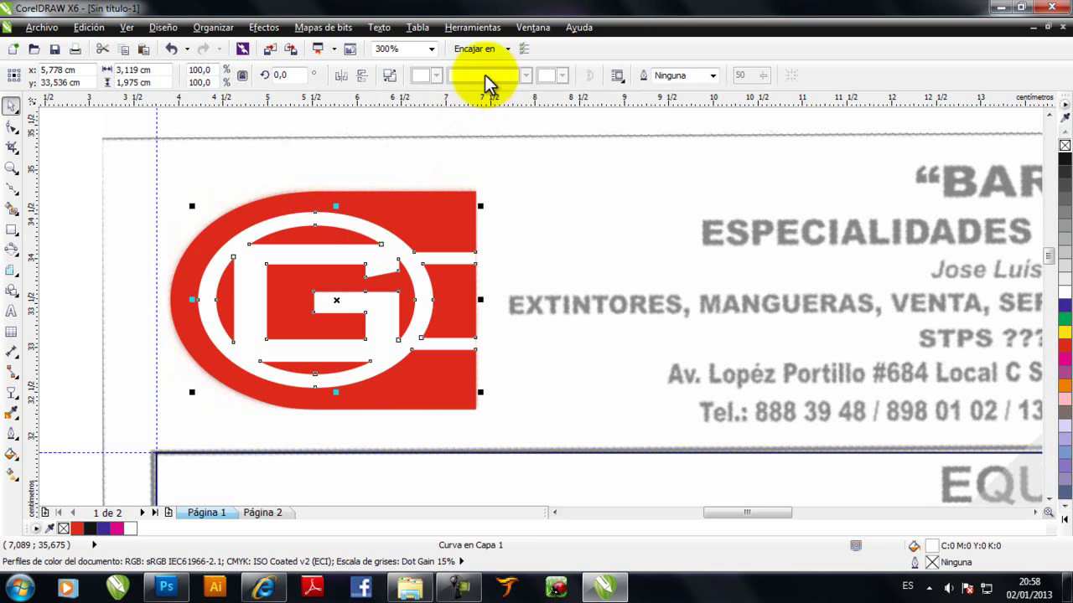
Trim the red band with the welded ring and letter G shape.
{"action": "left_click", "coordinate": [416, 215], "text": "shift"}
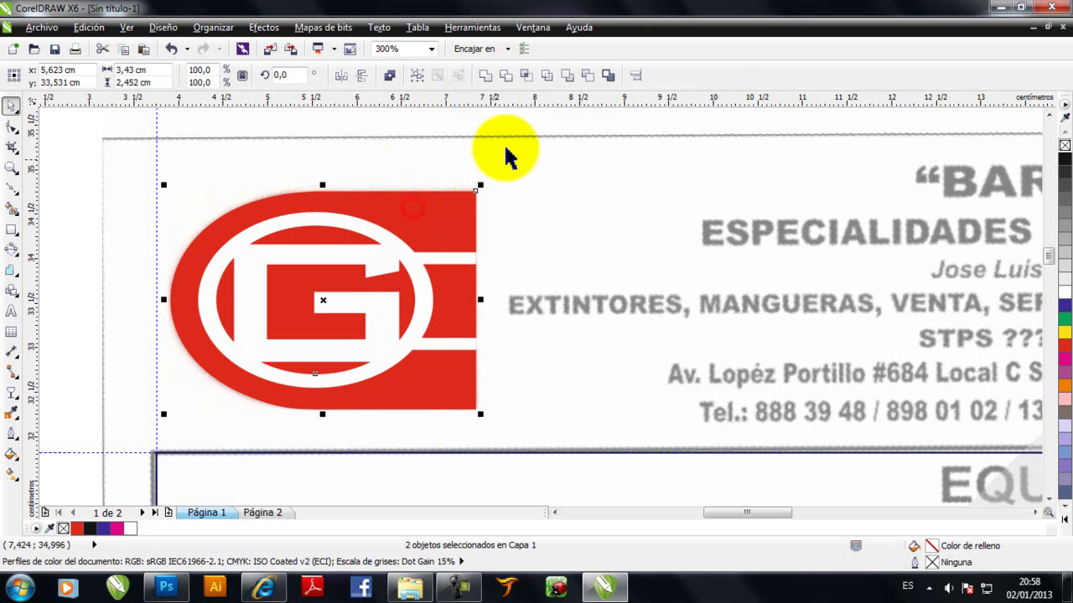
{"action": "left_click", "coordinate": [506, 77]}
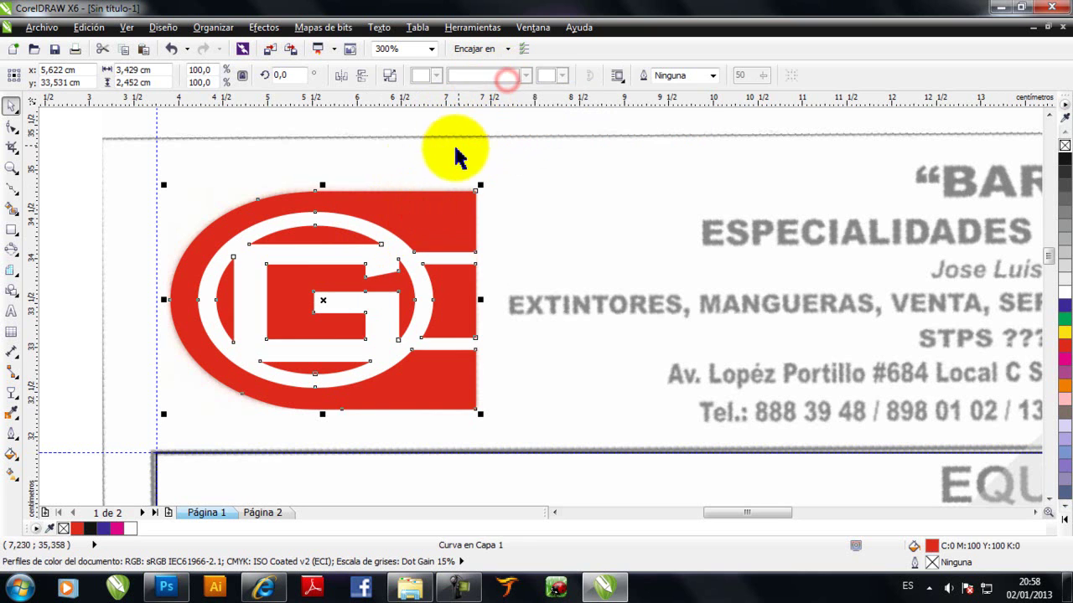
{"action": "left_click", "coordinate": [390, 159]}
Fill the welded ring and letter G with yellow (C0 M0 Y100 K0).
{"action": "left_click_drag", "start_coordinate": [333, 237], "coordinate": [612, 261]}
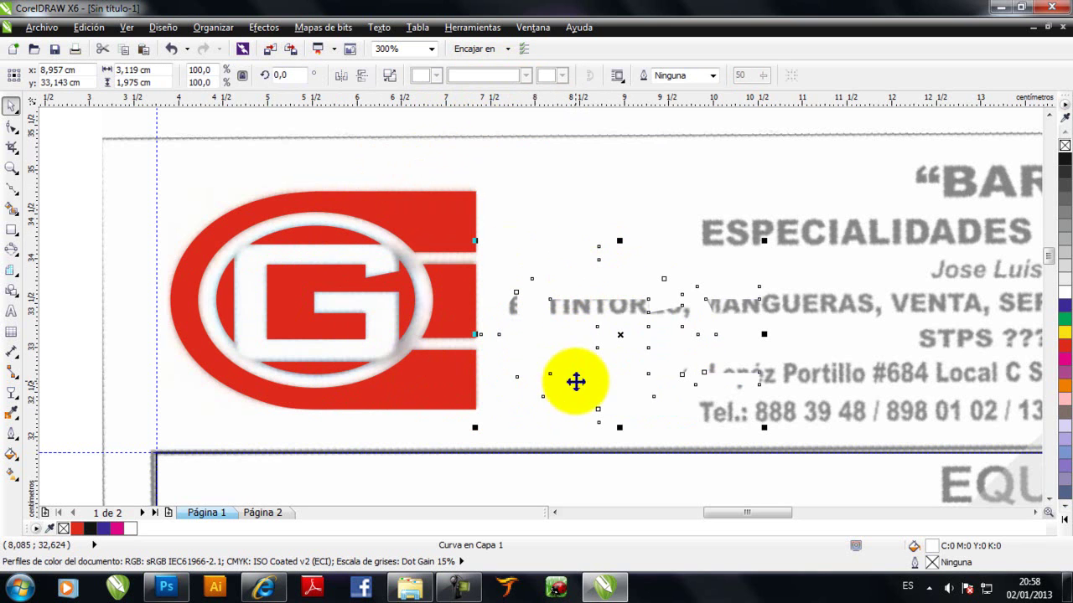
{"action": "left_click", "coordinate": [1062, 331]}
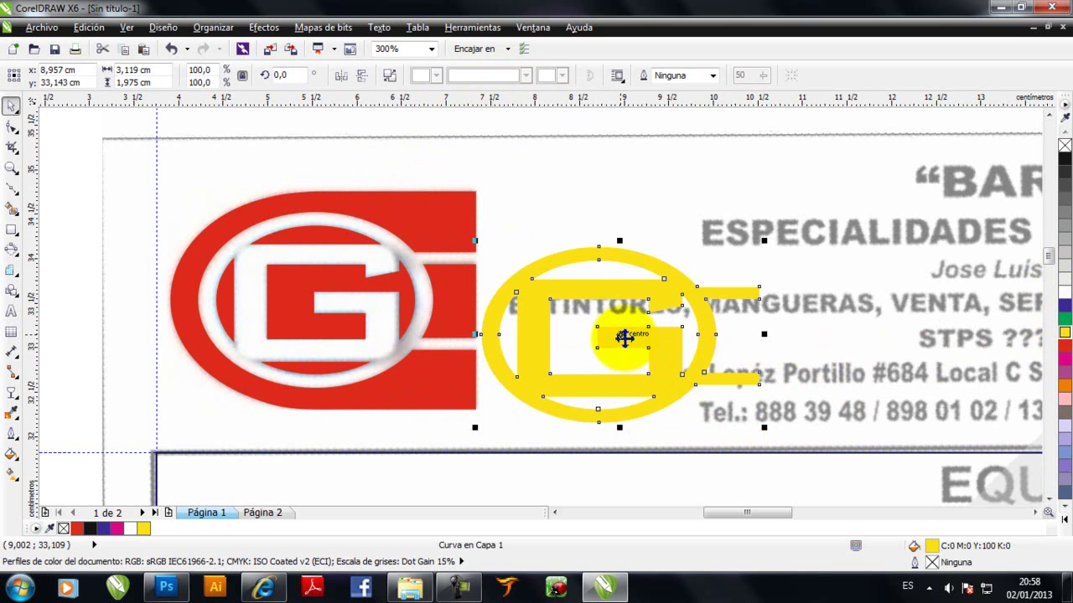
{"action": "key", "text": "ctrl+z"}
{"action": "key", "text": "ctrl+z"}
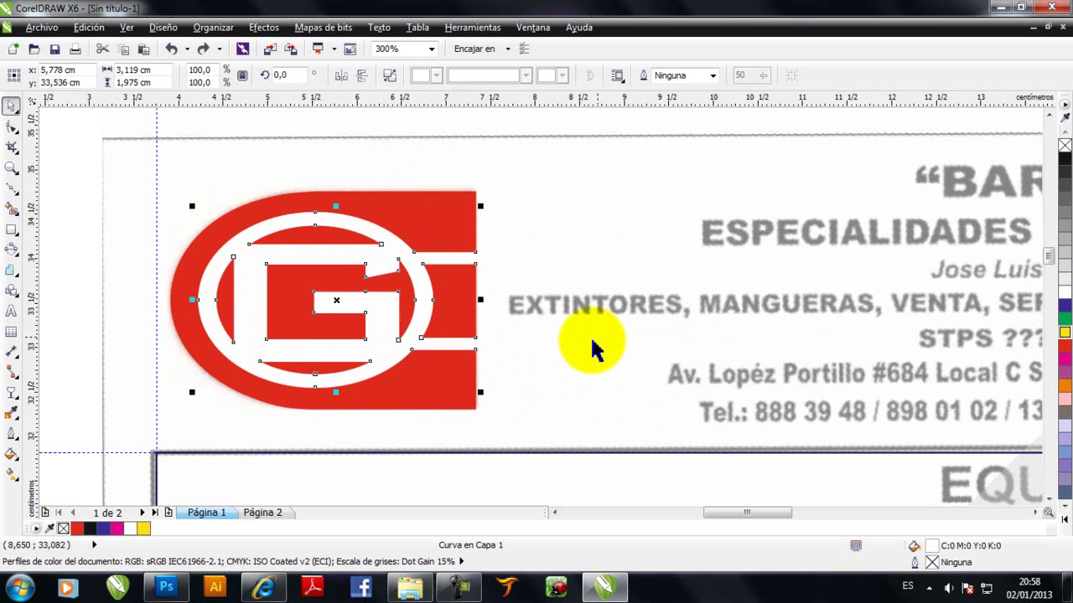
{"action": "left_click", "coordinate": [1063, 332]}
{"action": "left_click", "coordinate": [475, 150]}
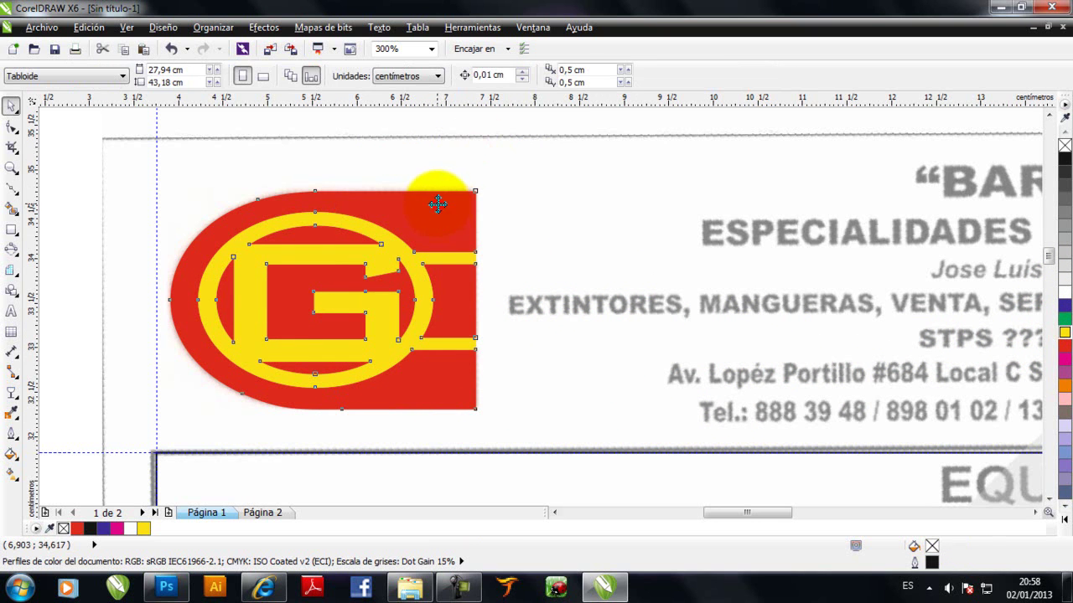
Break the trimmed red band curve apart into its separate pieces.
{"action": "left_click", "coordinate": [442, 213]}
{"action": "left_click", "coordinate": [12, 124]}
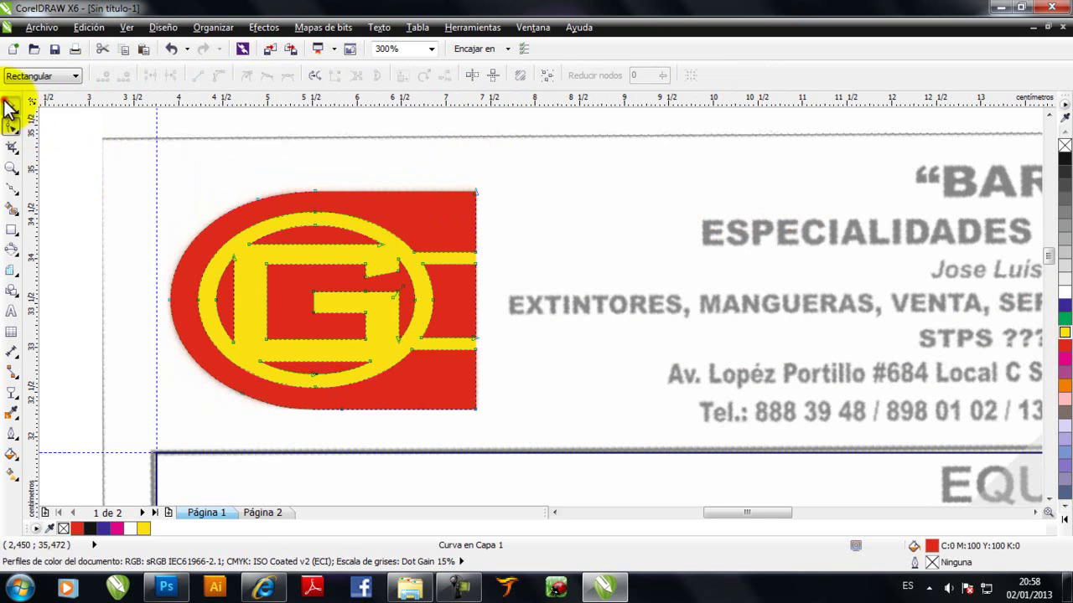
{"action": "left_click", "coordinate": [10, 107]}
{"action": "left_click_drag", "start_coordinate": [415, 220], "coordinate": [762, 211]}
{"action": "key", "text": "Escape"}
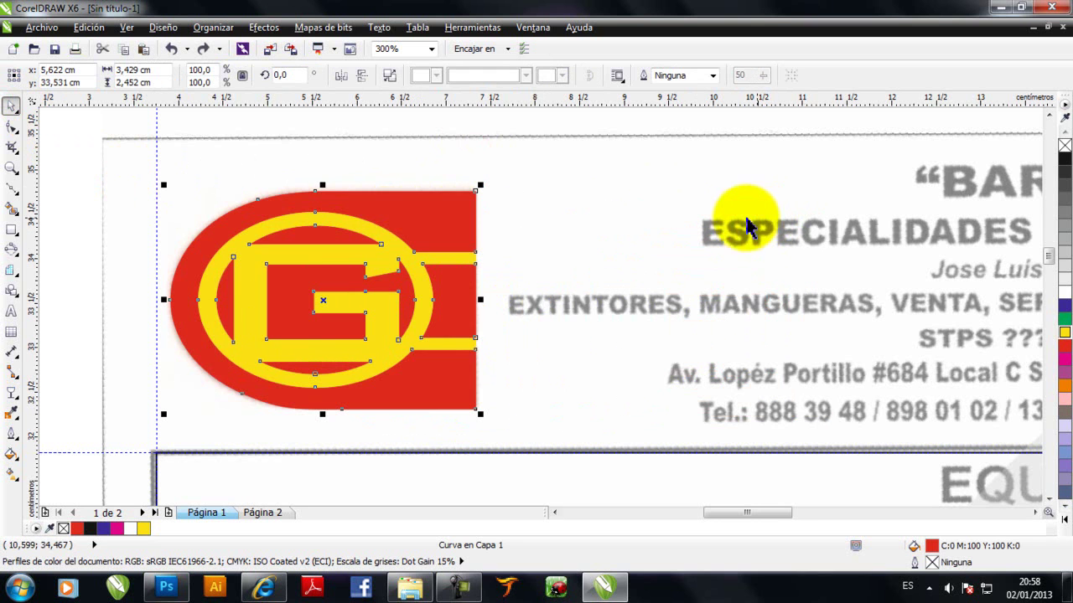
{"action": "right_click", "coordinate": [413, 220]}
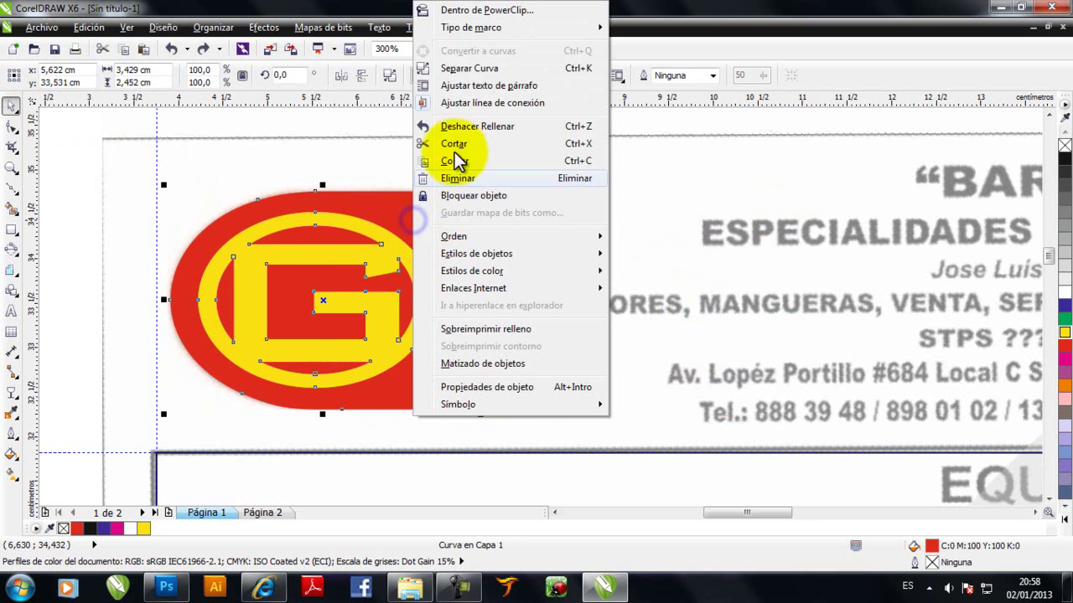
{"action": "left_click", "coordinate": [461, 68]}
{"action": "left_click", "coordinate": [378, 157]}
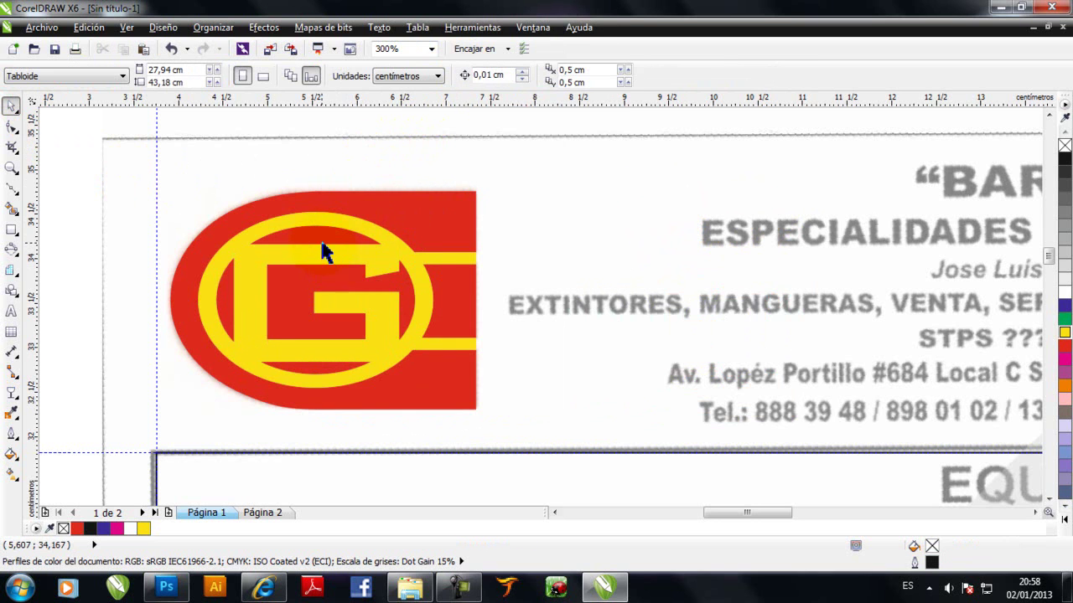
Move all the logo pieces together about 4 cm sideways, level with the scanned logo, so the original is uncovered.
{"action": "left_click", "coordinate": [316, 245]}
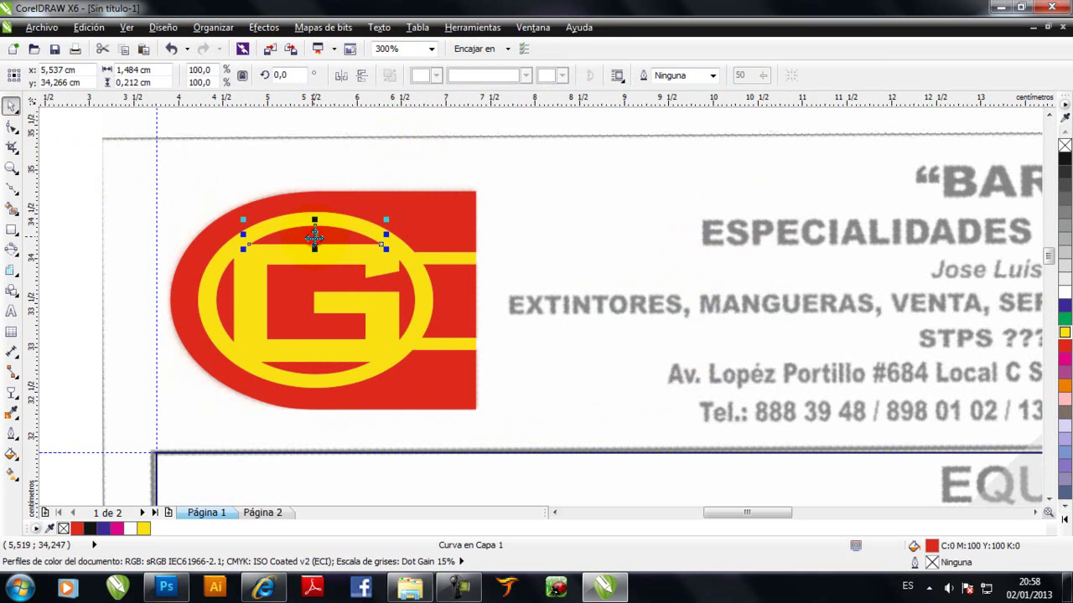
{"action": "left_click", "coordinate": [110, 126]}
{"action": "left_click_drag", "start_coordinate": [111, 126], "coordinate": [410, 417]}
{"action": "left_click_drag", "start_coordinate": [324, 301], "coordinate": [682, 299]}
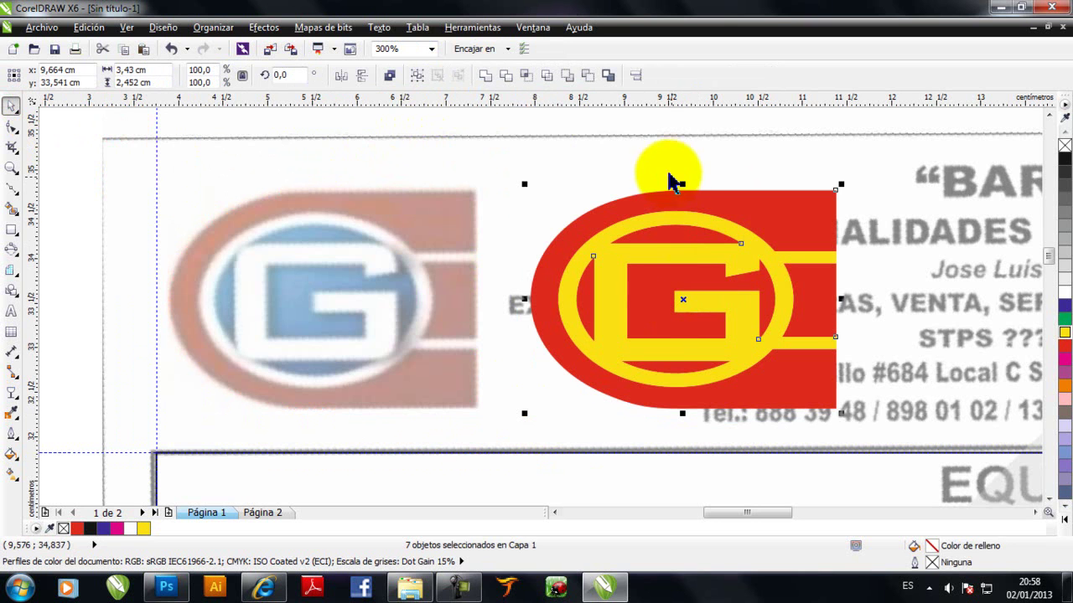
{"action": "left_click", "coordinate": [650, 152]}
Fill the four pieces inside the ring with light blue (C60 M40 Y0 K0) and the welded ring and letter G with white.
{"action": "left_click", "coordinate": [693, 249]}
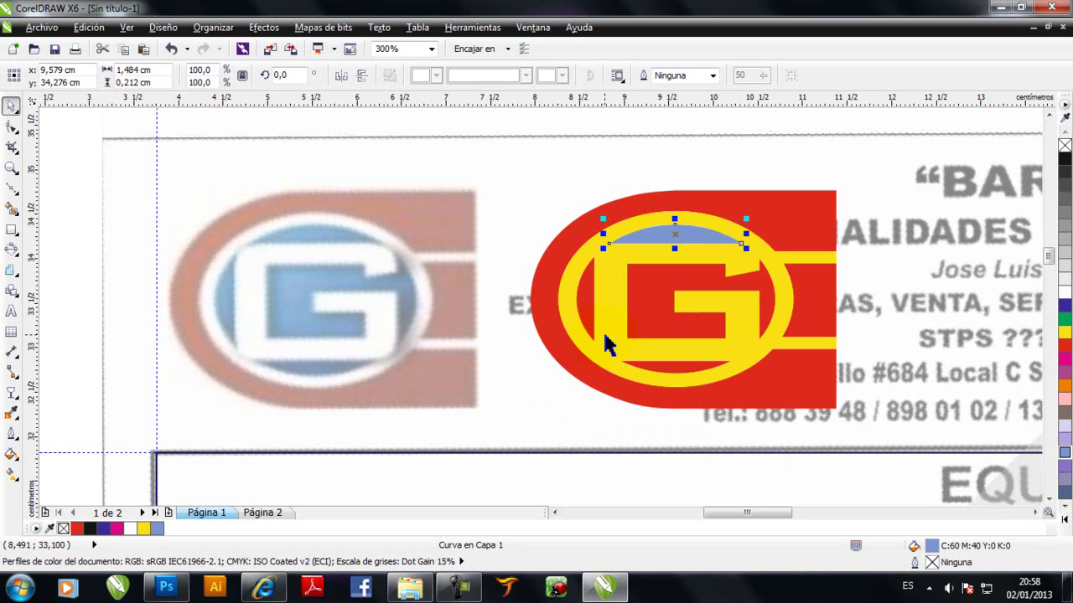
{"action": "left_click", "coordinate": [582, 300]}
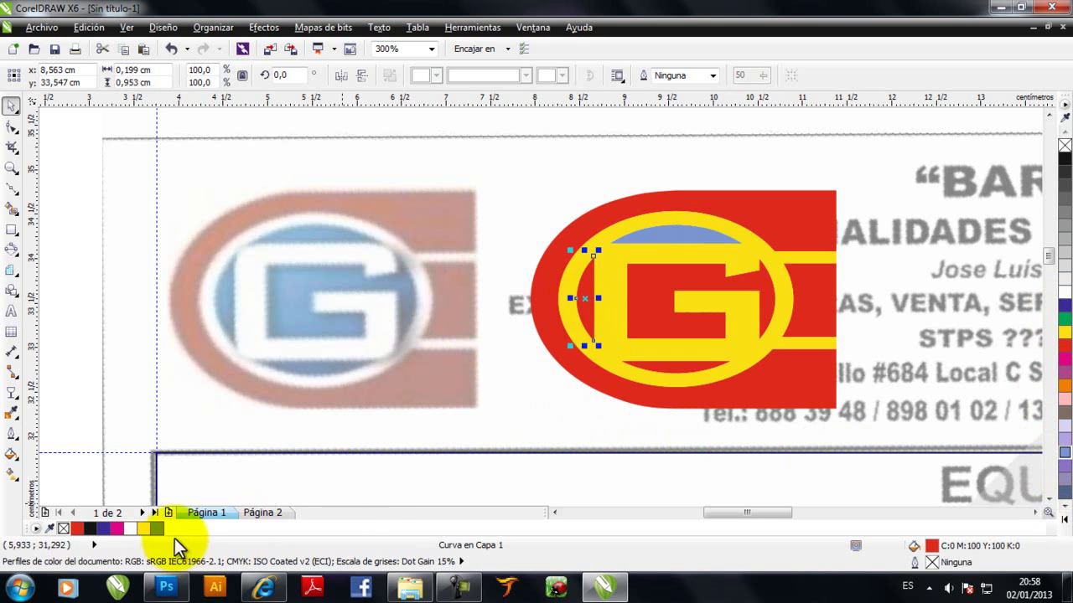
{"action": "left_click", "coordinate": [155, 527]}
{"action": "left_click", "coordinate": [648, 324]}
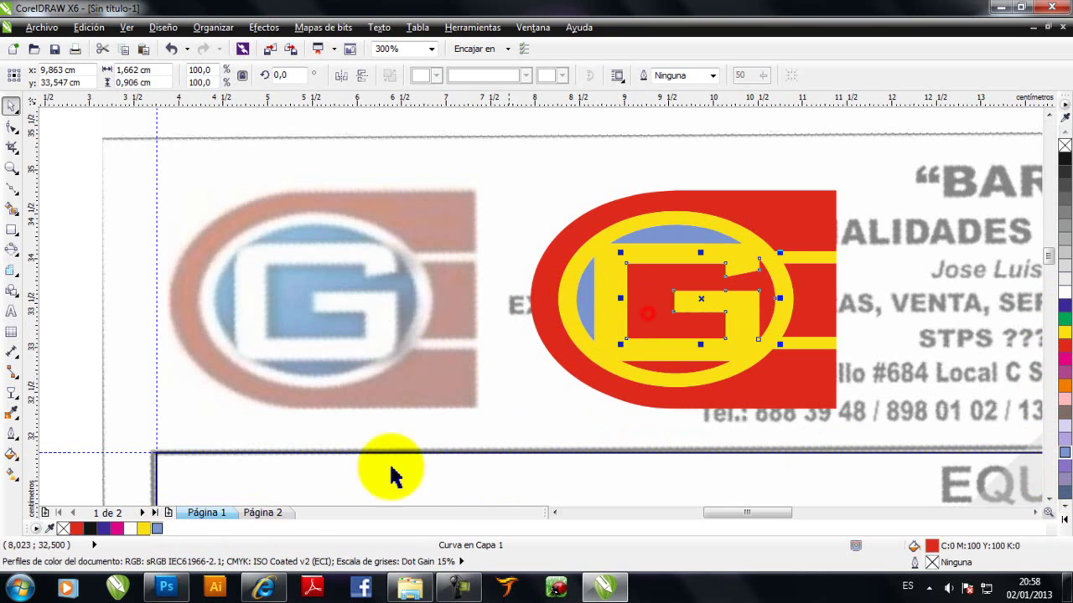
{"action": "left_click", "coordinate": [156, 527]}
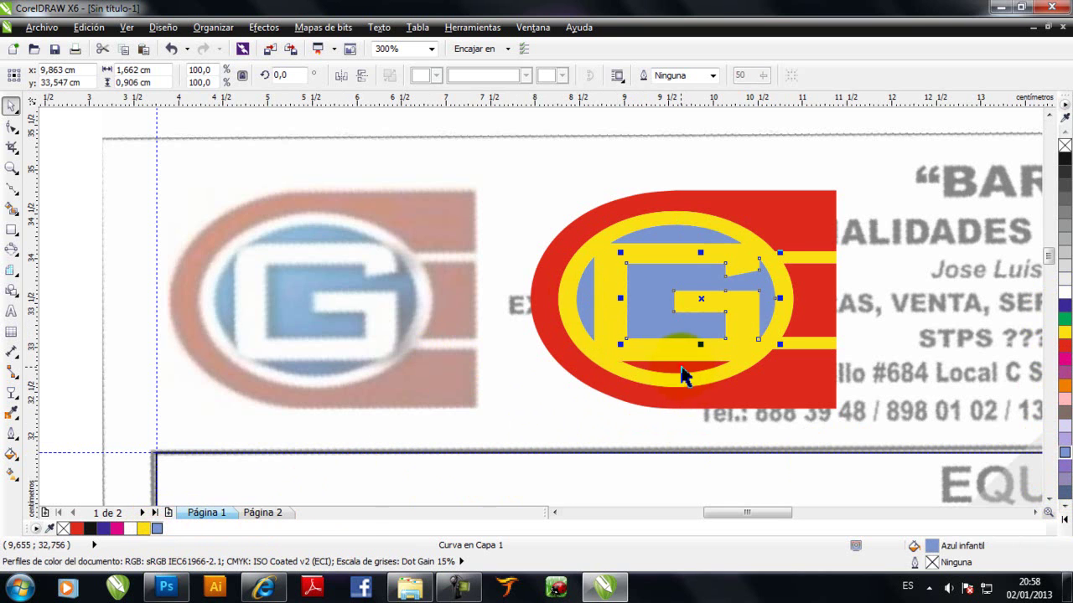
{"action": "left_click", "coordinate": [678, 373]}
{"action": "left_click", "coordinate": [156, 528]}
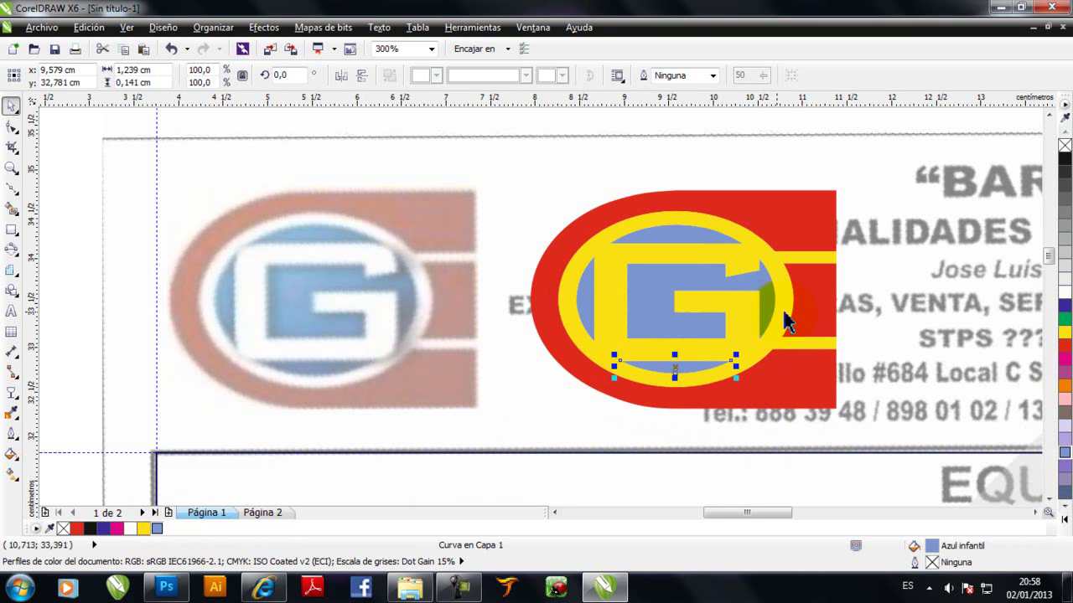
{"action": "left_click", "coordinate": [769, 256]}
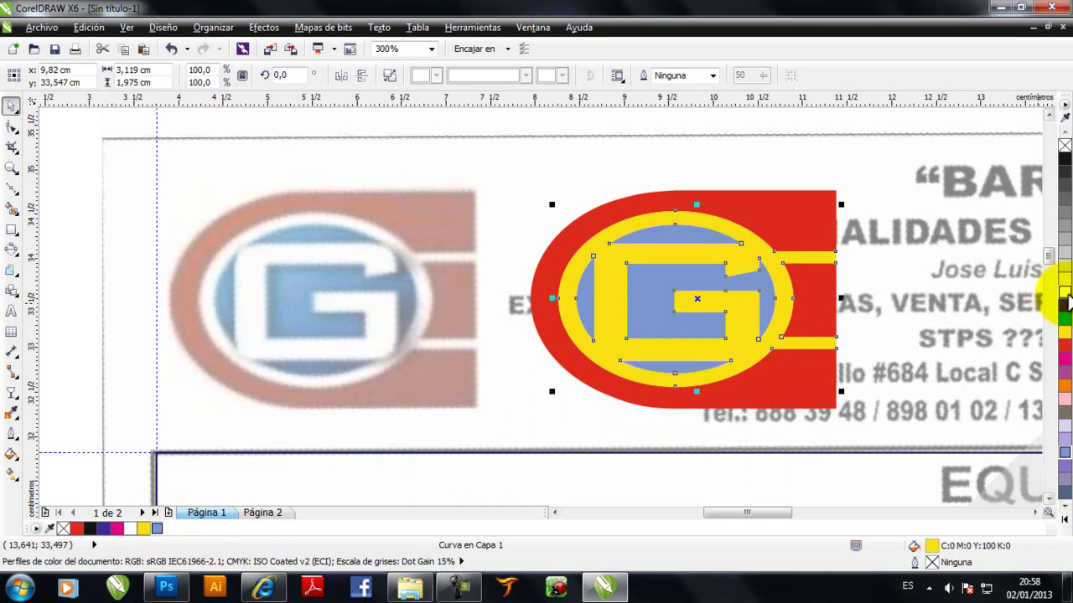
{"action": "left_click", "coordinate": [1062, 292]}
Group the seven logo objects and move the group back over the scanned logo.
{"action": "left_click_drag", "start_coordinate": [495, 125], "coordinate": [900, 453]}
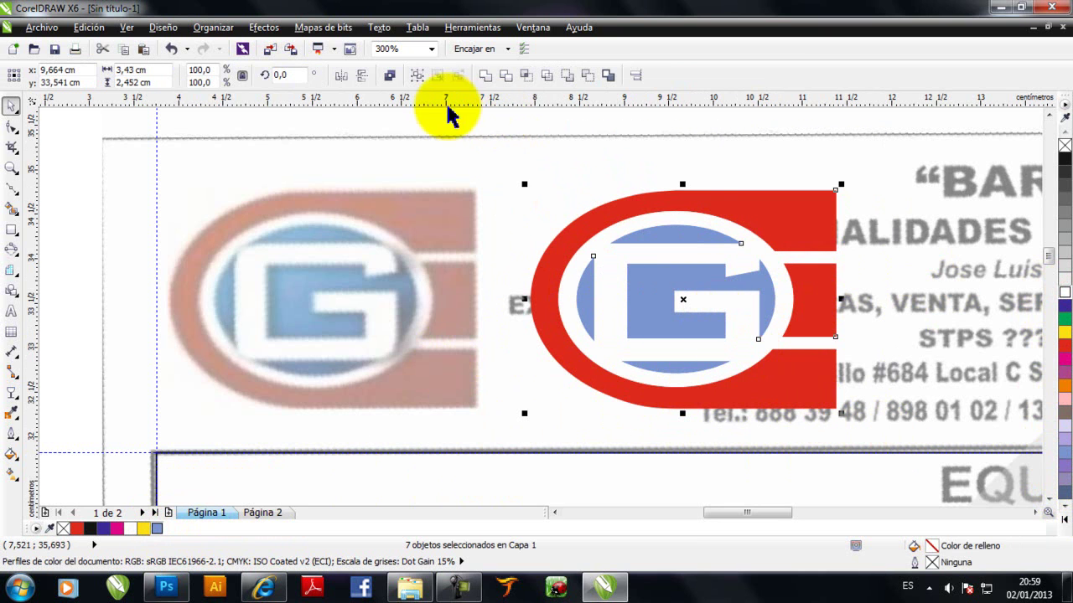
{"action": "left_click", "coordinate": [412, 75]}
{"action": "left_click_drag", "start_coordinate": [675, 295], "coordinate": [323, 300]}
{"action": "scroll", "coordinate": [293, 310], "scroll_direction": "down", "scroll_amount": 1}
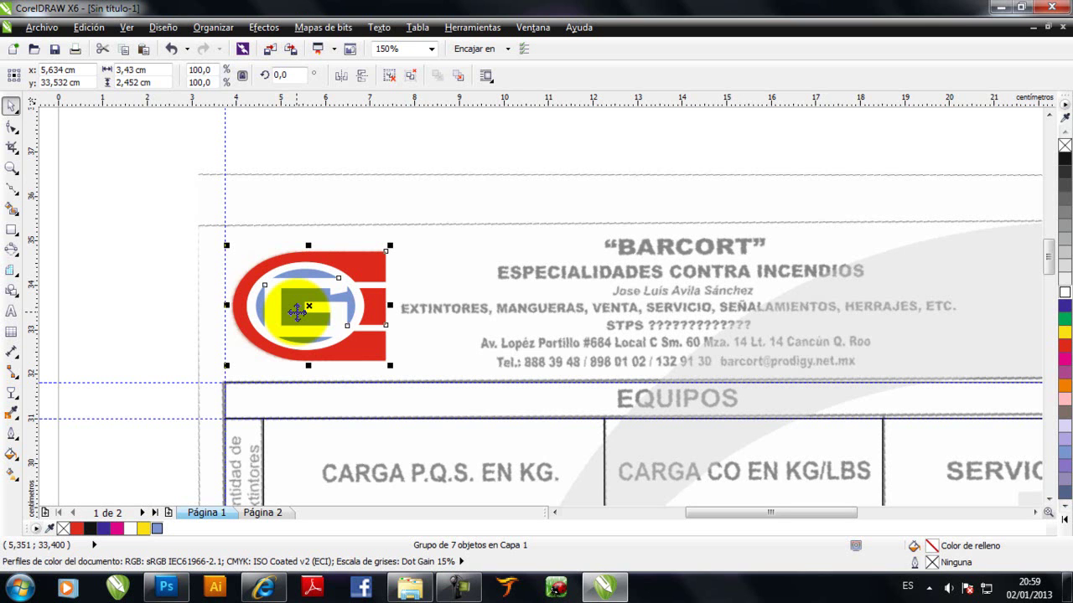
Review the traced form from the header down to the REFACCIONES and SERVICIO table.
{"action": "scroll", "coordinate": [393, 385], "scroll_direction": "down", "scroll_amount": 2}
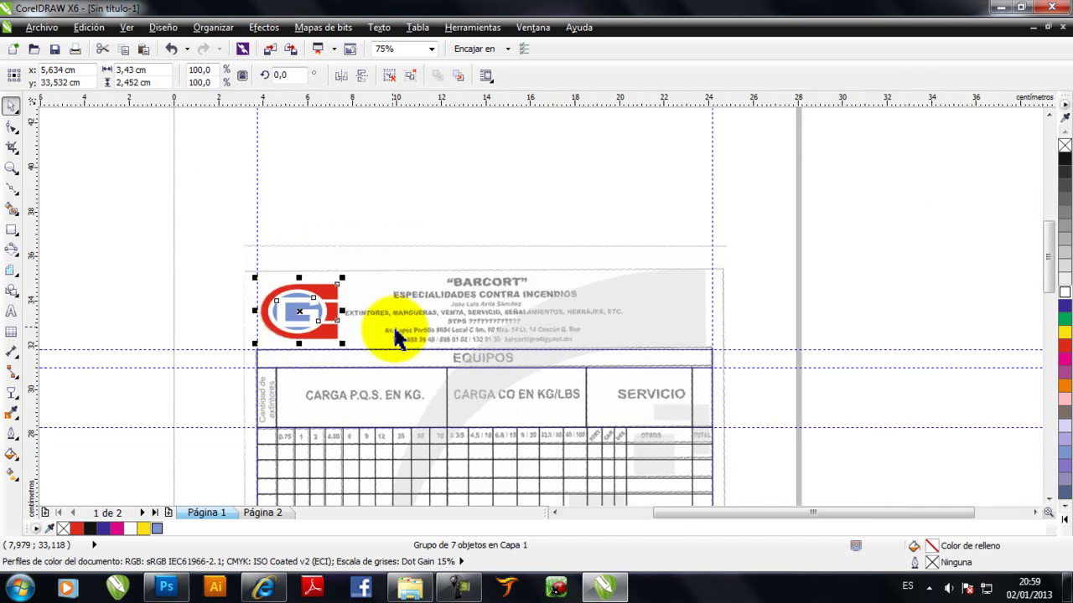
{"action": "scroll", "coordinate": [399, 394], "scroll_direction": "up", "scroll_amount": 1}
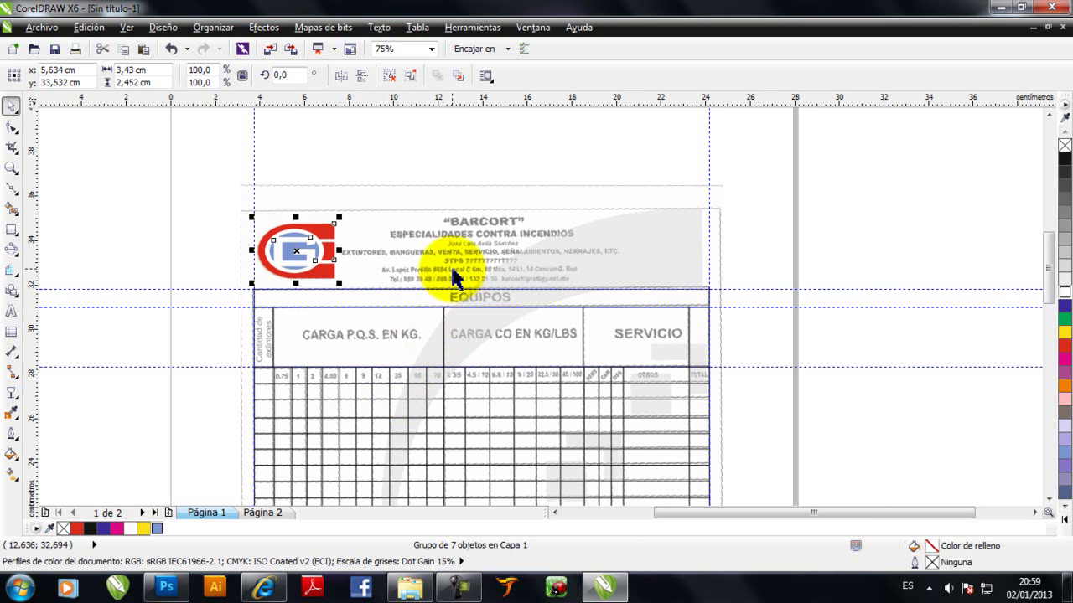
{"action": "scroll", "coordinate": [450, 357], "scroll_direction": "down", "scroll_amount": 2}
{"action": "scroll", "coordinate": [438, 416], "scroll_direction": "up", "scroll_amount": 1}
{"action": "scroll", "coordinate": [438, 416], "scroll_direction": "up", "scroll_amount": 2}
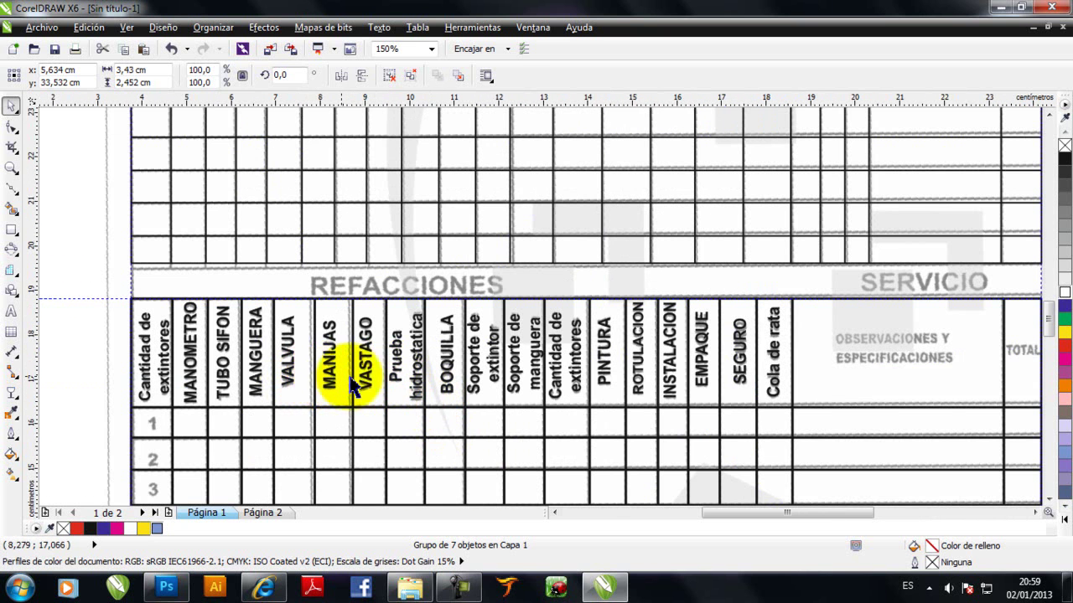
{"action": "scroll", "coordinate": [381, 387], "scroll_direction": "down", "scroll_amount": 1}
{"action": "scroll", "coordinate": [384, 384], "scroll_direction": "down", "scroll_amount": 1}
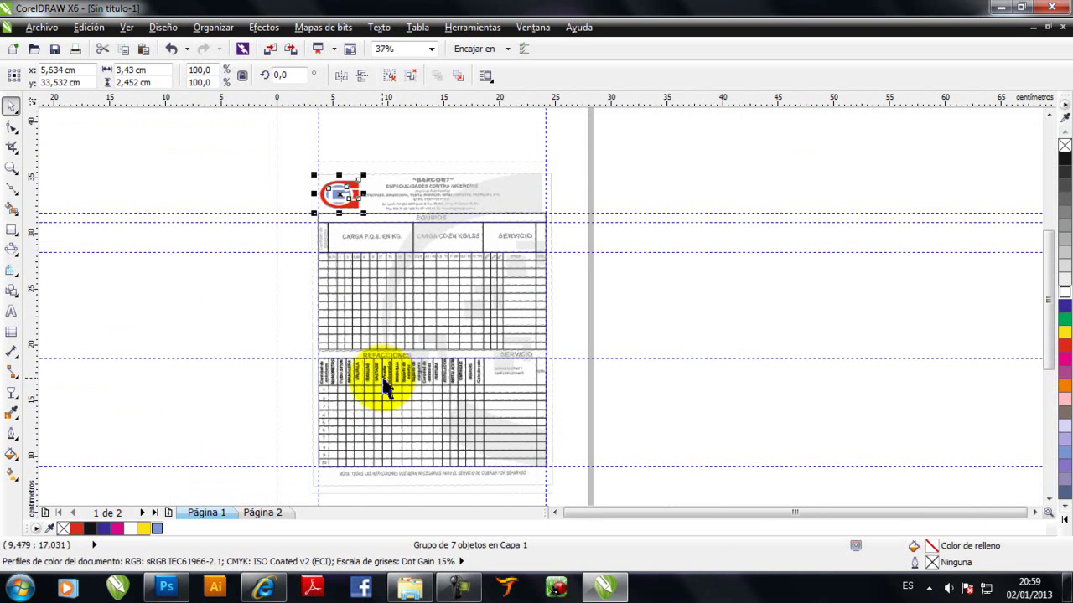